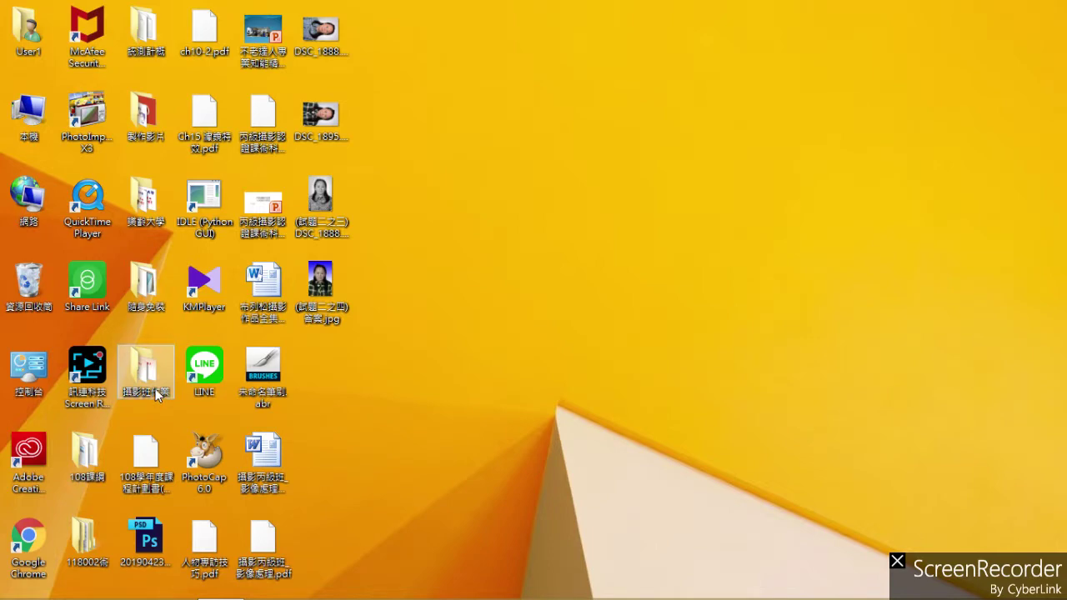
- Open the 攝影班作業 desktop folder, then go to the Desktop and select the 製作影片 folder
{"action": "double_click", "coordinate": [157, 392]}
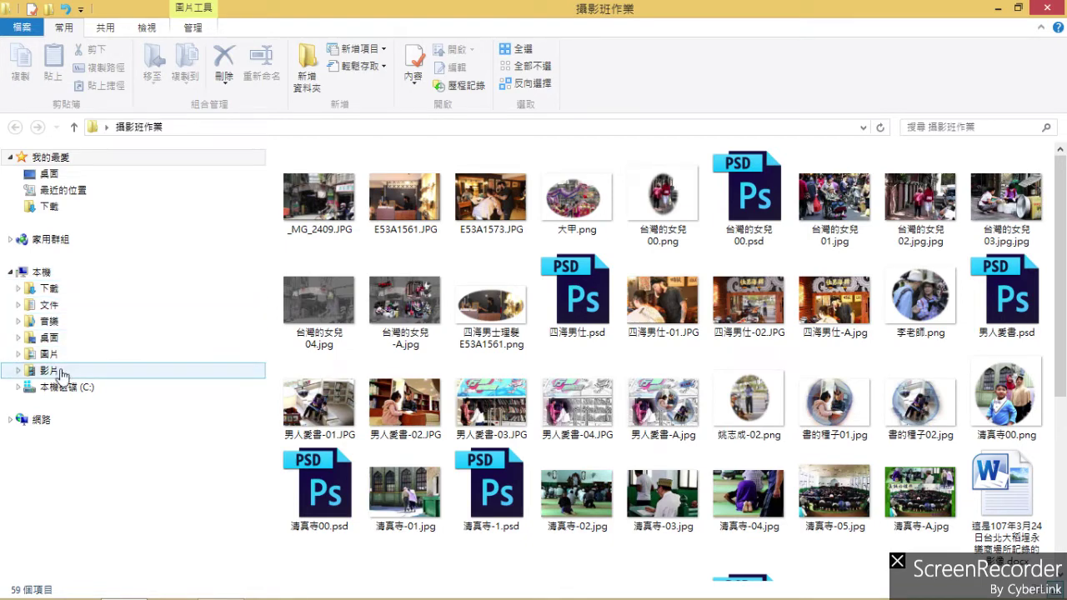
{"action": "left_click", "coordinate": [110, 173]}
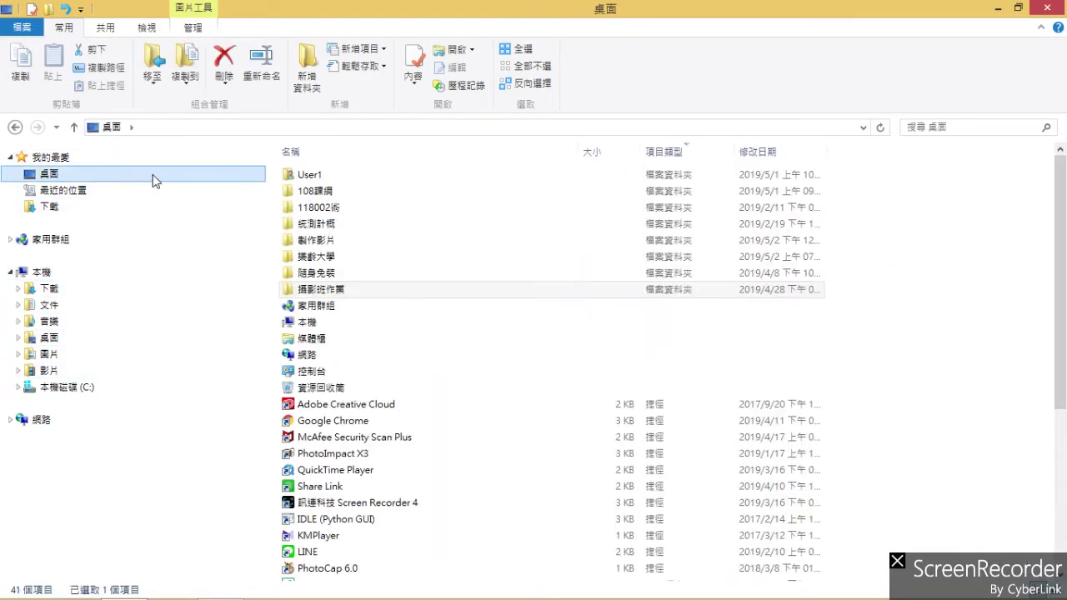
{"action": "left_click", "coordinate": [337, 241]}
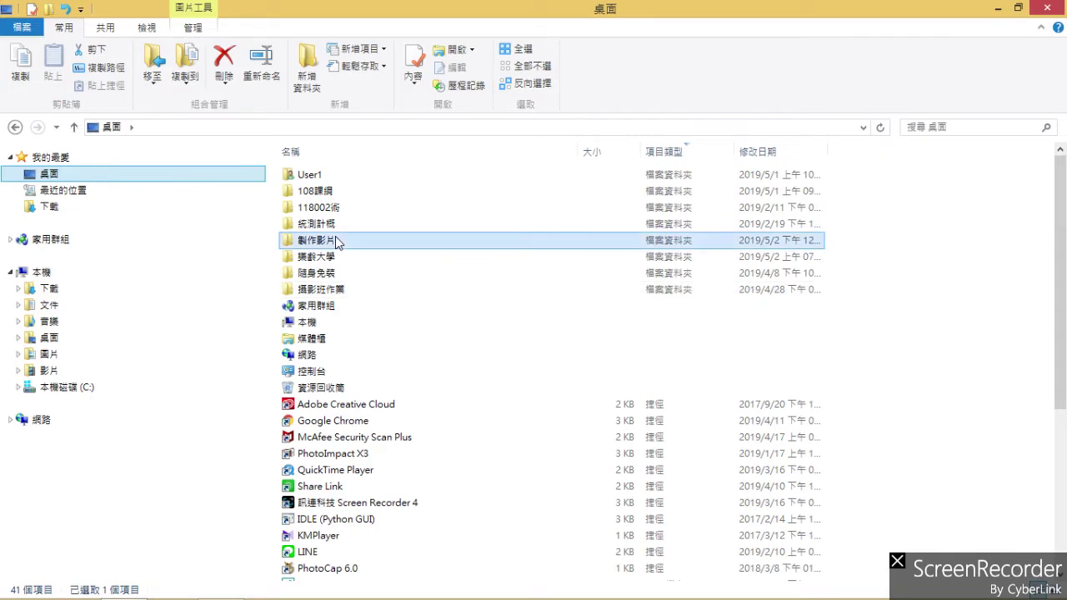
- Open the 製作影片 folder and select the Purple Planet music file
{"action": "double_click", "coordinate": [337, 240]}
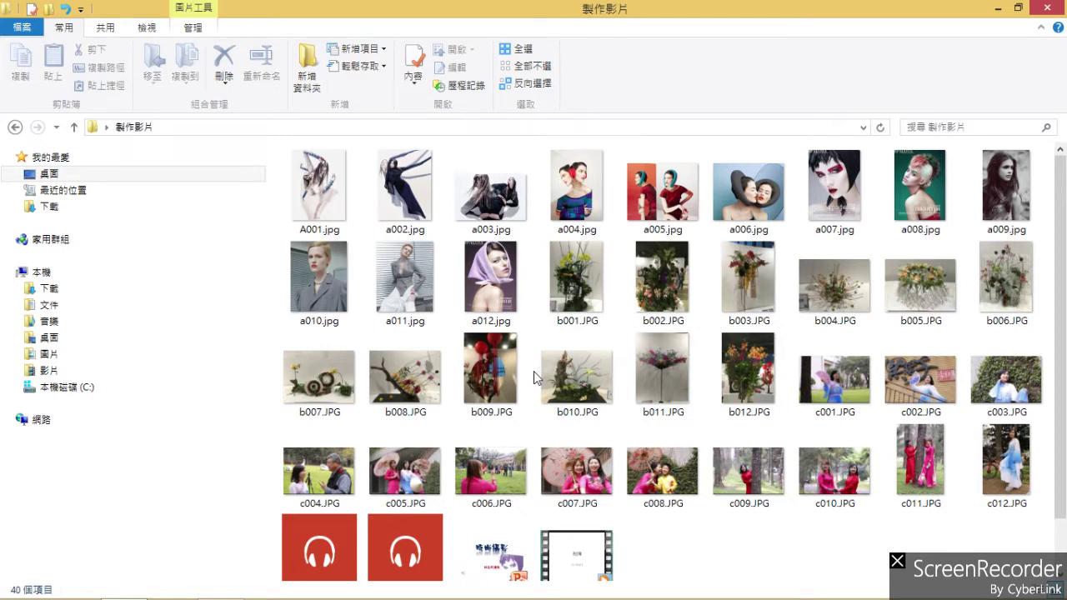
{"action": "scroll", "coordinate": [554, 362], "scroll_direction": "down", "scroll_amount": 1}
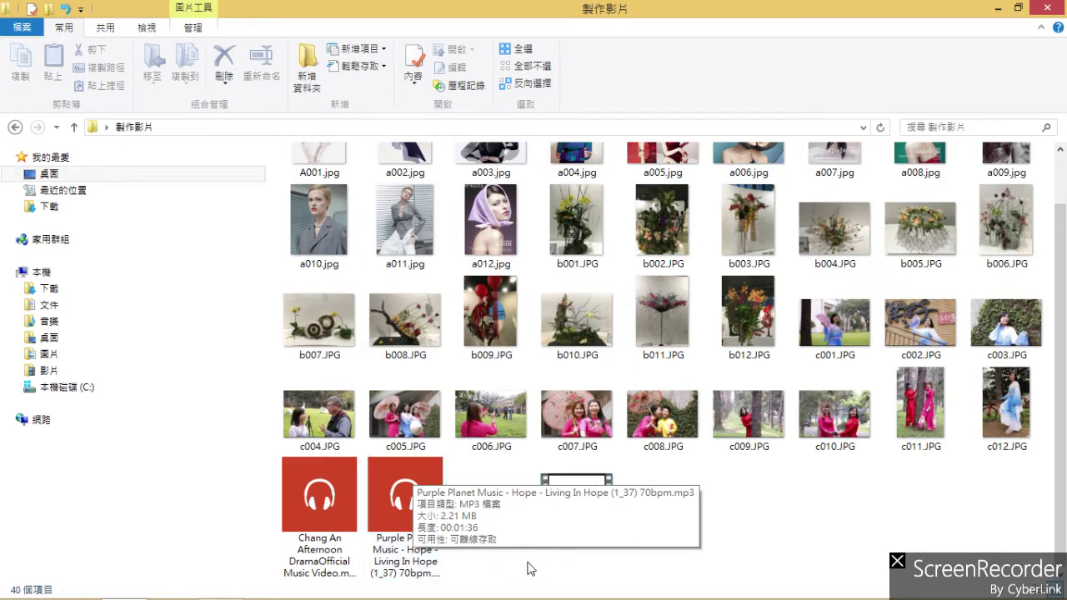
{"action": "left_click", "coordinate": [407, 499]}
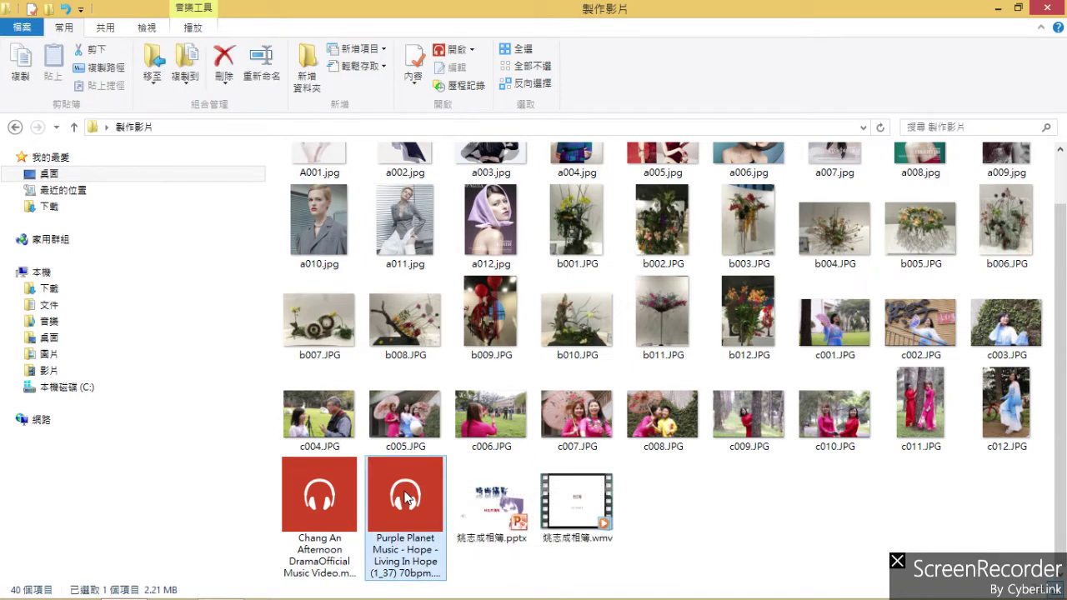
{"action": "double_click", "coordinate": [407, 493]}
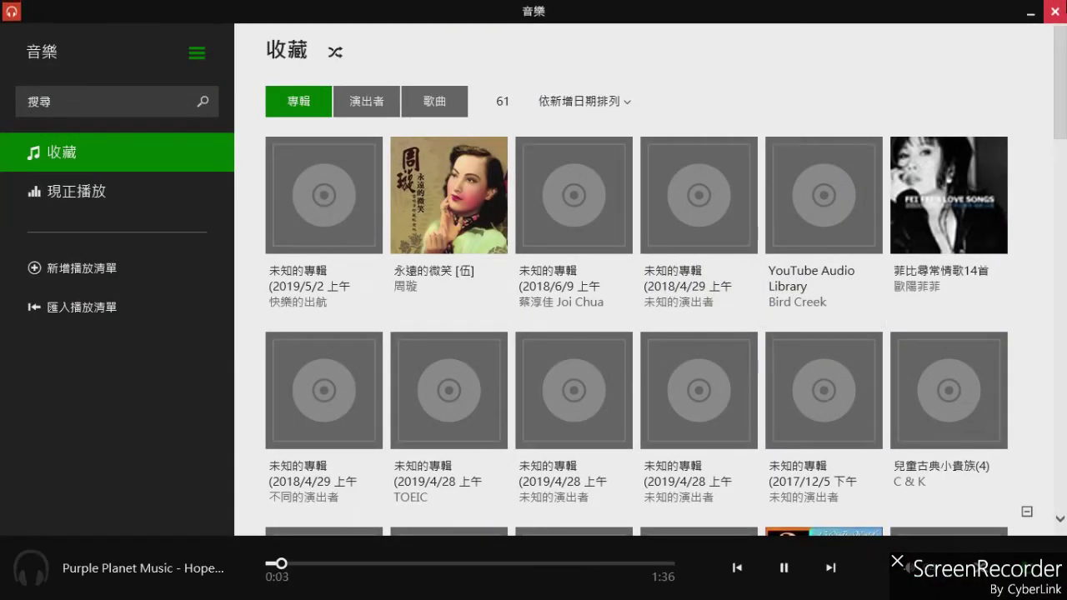
{"action": "left_click", "coordinate": [1056, 11]}
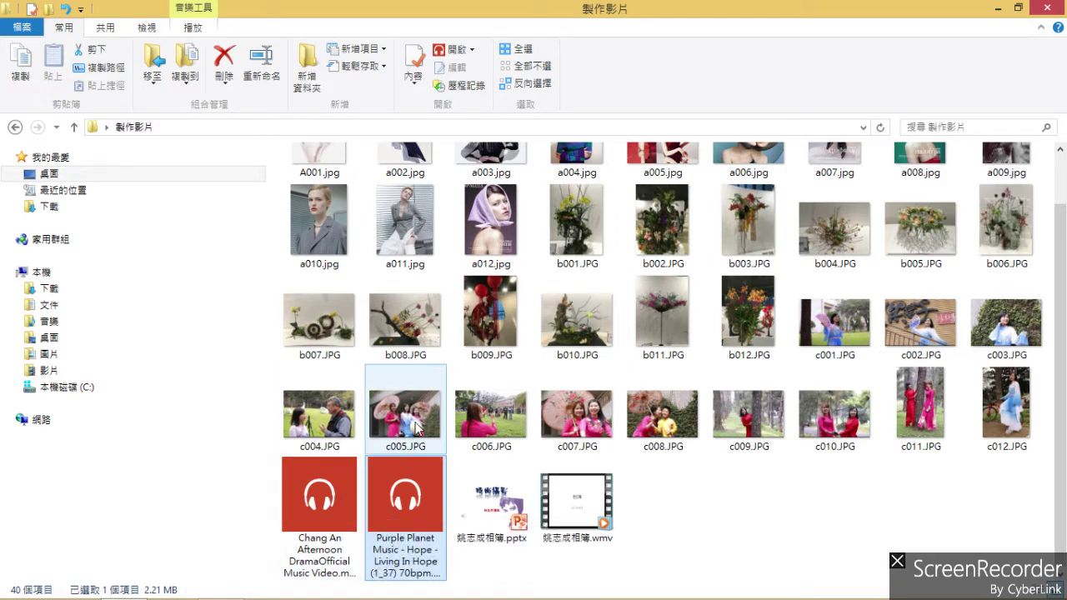
{"action": "scroll", "coordinate": [427, 425], "scroll_direction": "up", "scroll_amount": 1}
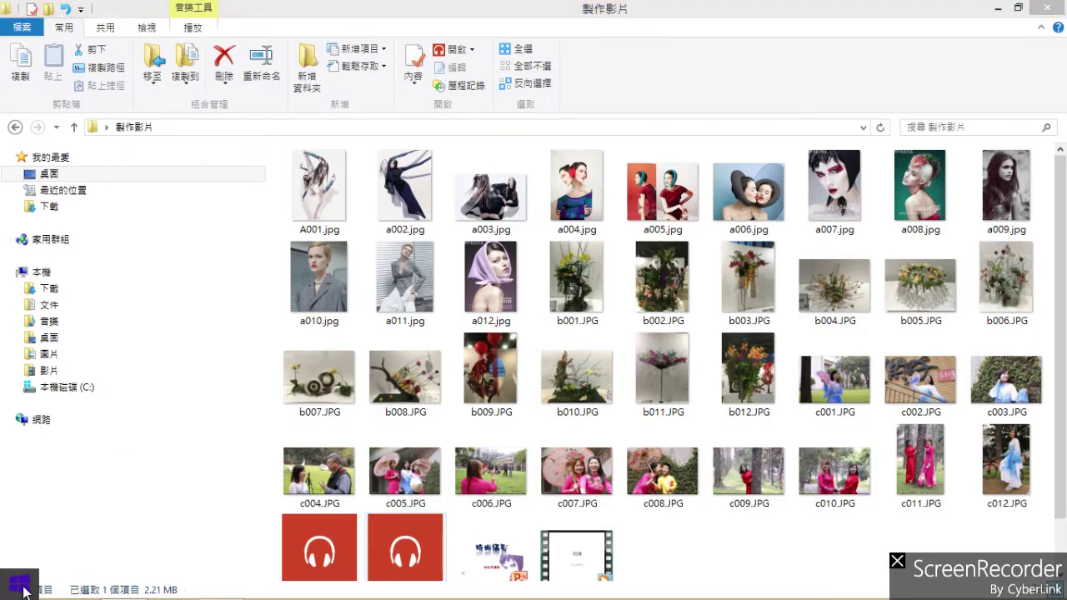
- Launch Microsoft PowerPoint 2010 from the Start screen's full Apps list
{"action": "left_click", "coordinate": [20, 584]}
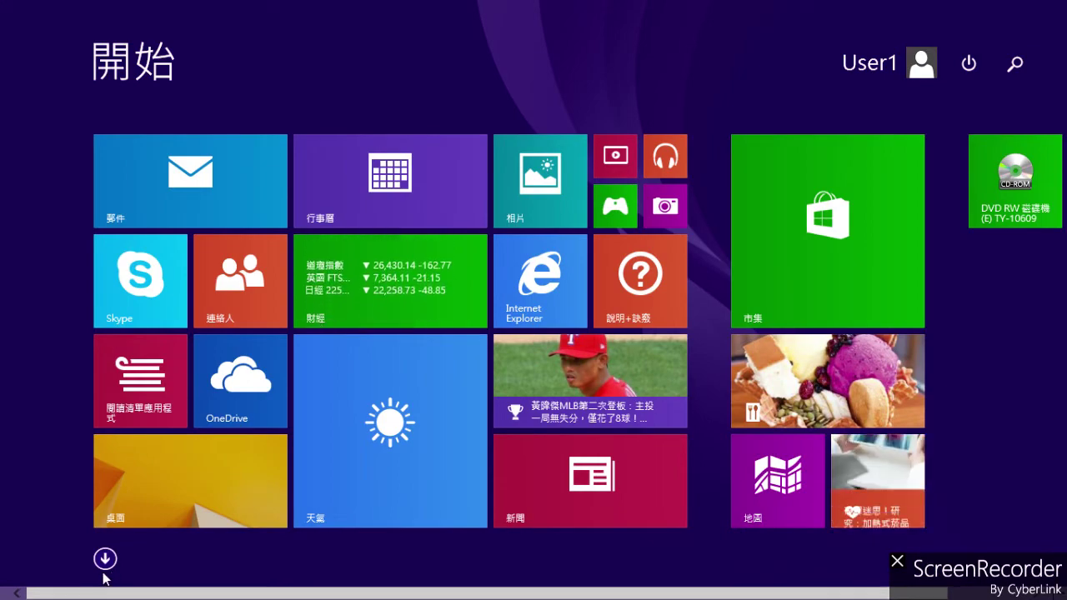
{"action": "left_click", "coordinate": [105, 561]}
{"action": "scroll", "coordinate": [127, 592], "scroll_direction": "down", "scroll_amount": 2}
{"action": "left_click_drag", "start_coordinate": [128, 592], "coordinate": [556, 592]}
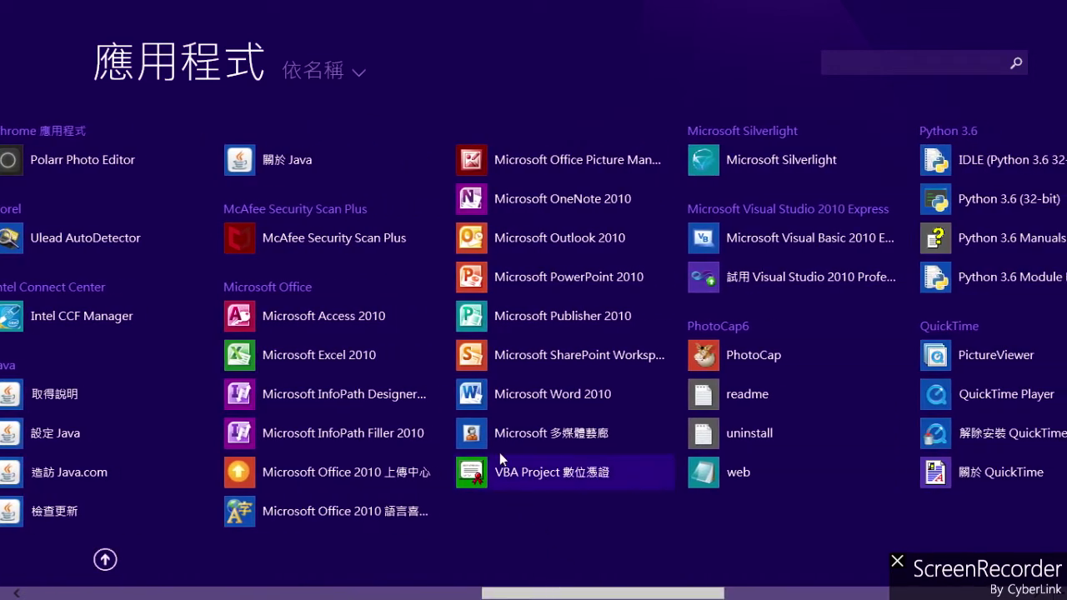
{"action": "left_click", "coordinate": [562, 277]}
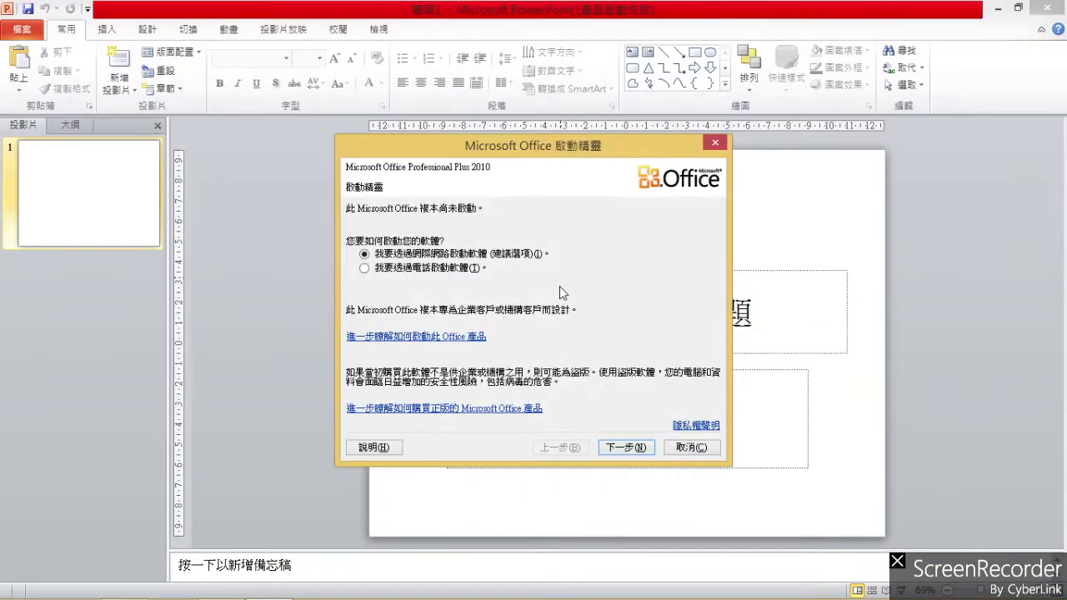
- Cancel the activation wizard and start a new photo album via Insert > 相簿 > 新增相簿
{"action": "left_click", "coordinate": [684, 449]}
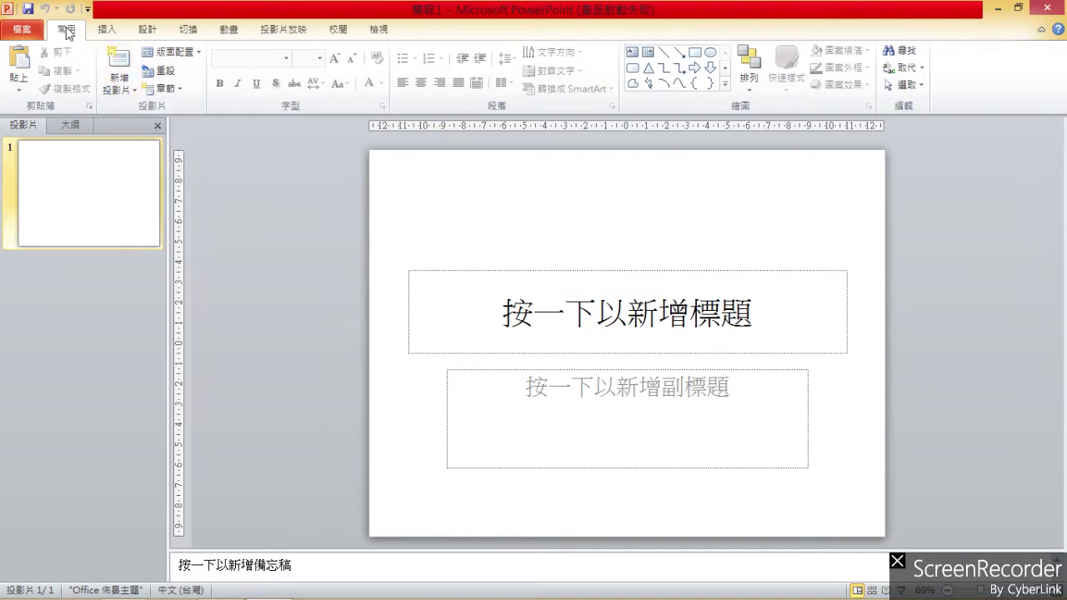
{"action": "left_click", "coordinate": [107, 32]}
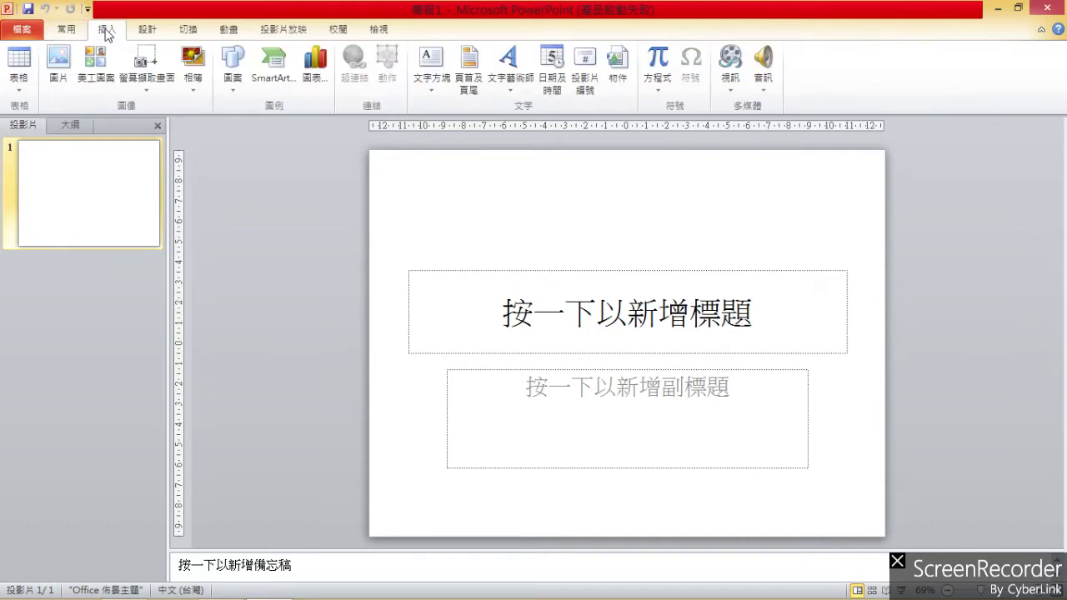
{"action": "left_click", "coordinate": [194, 91]}
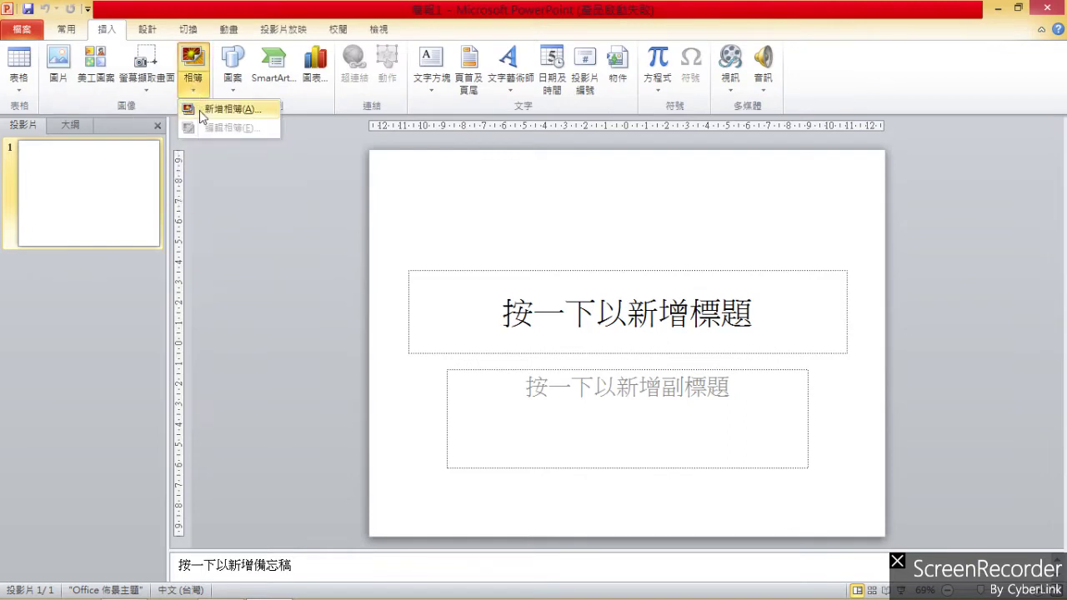
{"action": "left_click", "coordinate": [214, 109]}
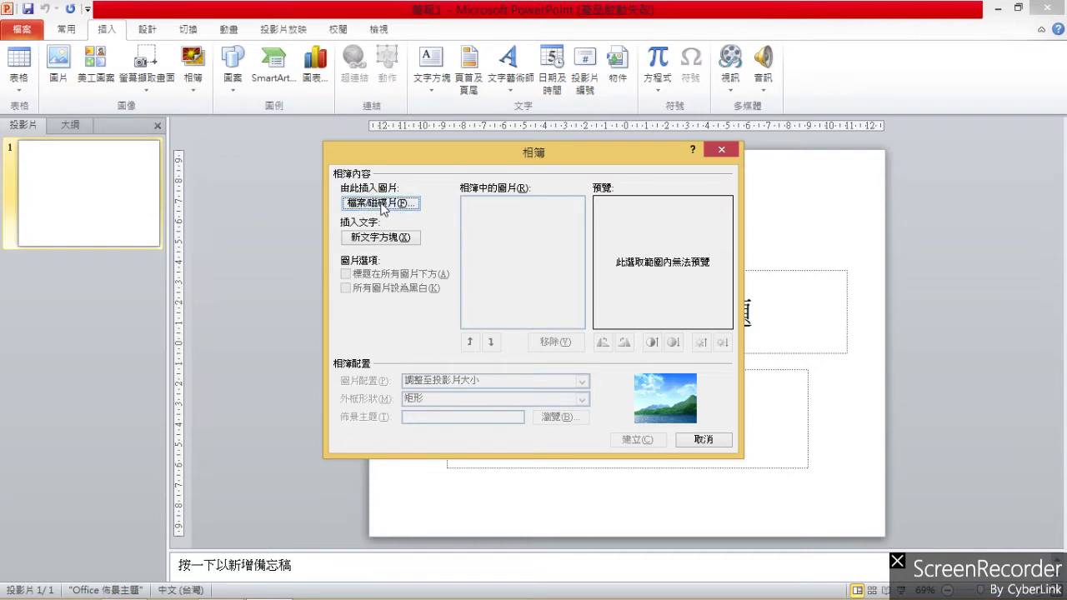
- Add all 36 pictures from Desktop > 製作影片 to the album, selecting them with Ctrl+A
{"action": "left_click", "coordinate": [381, 205]}
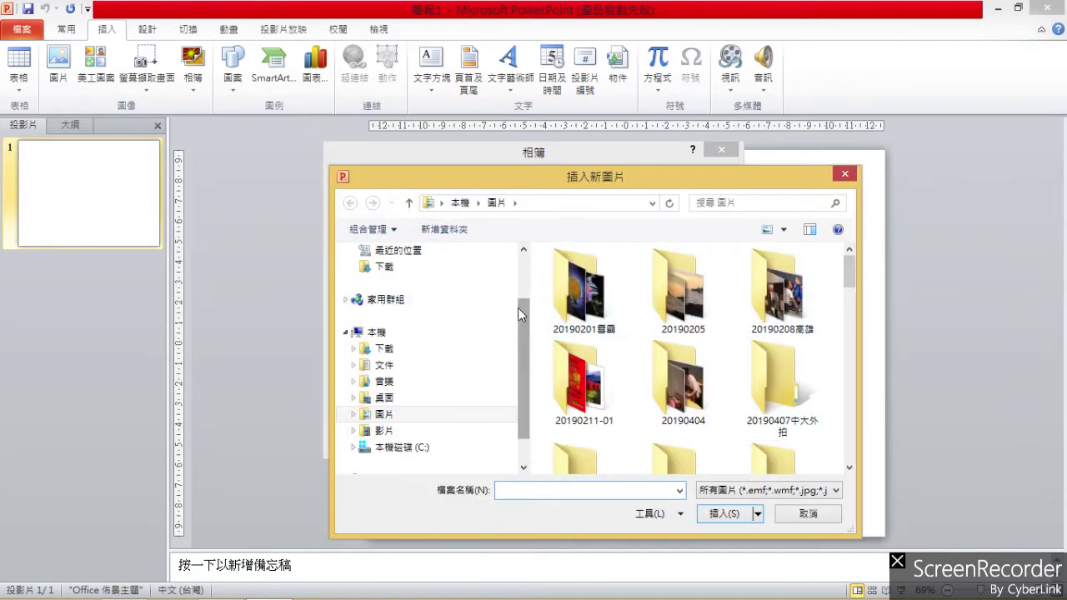
{"action": "left_click", "coordinate": [434, 396]}
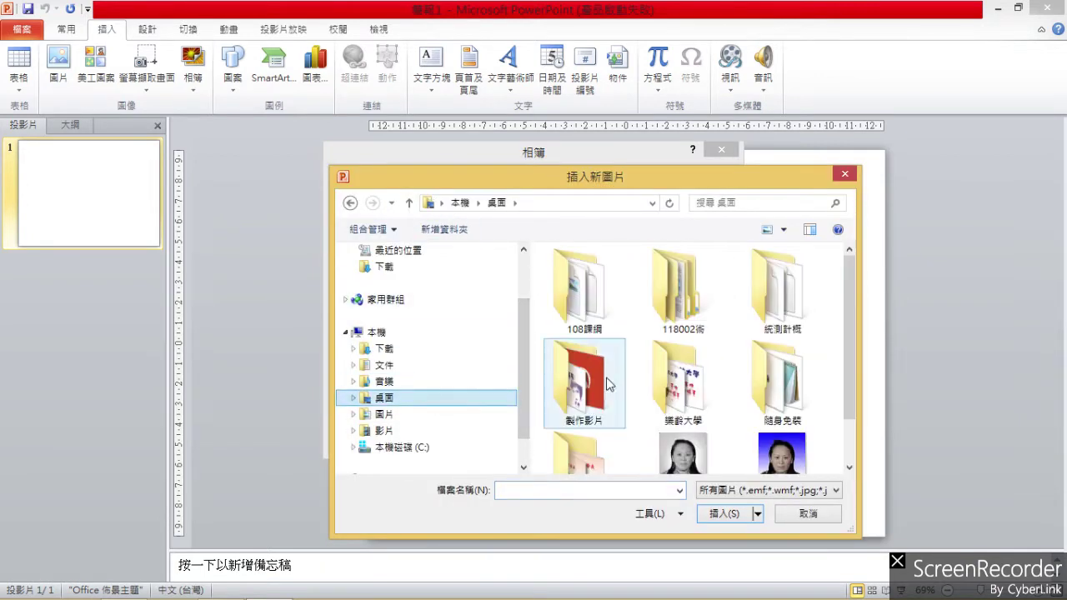
{"action": "left_click_drag", "start_coordinate": [854, 325], "coordinate": [854, 377]}
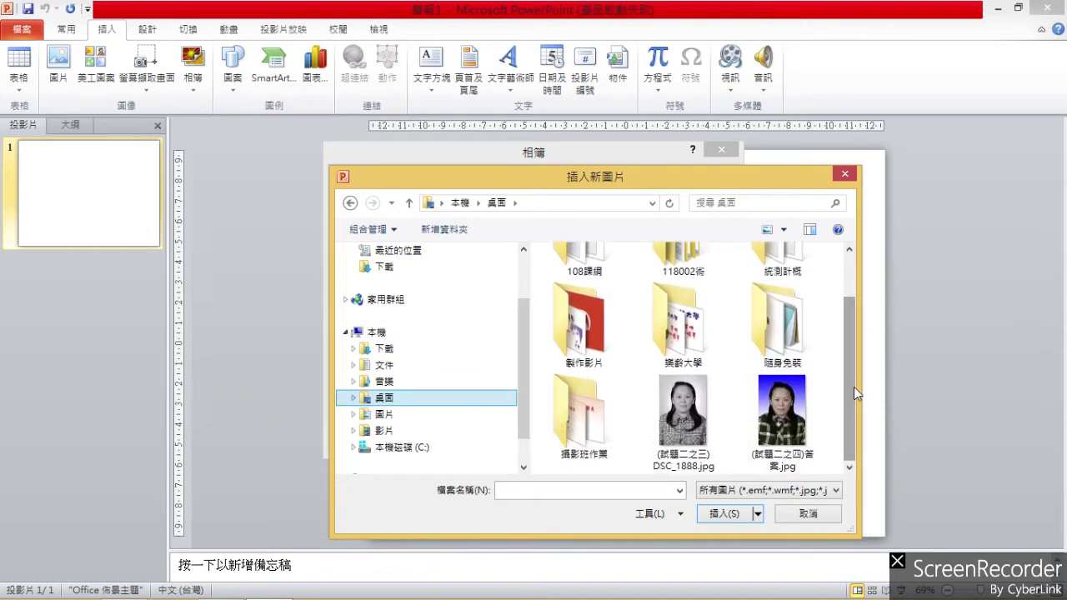
{"action": "scroll", "coordinate": [850, 368], "scroll_direction": "up", "scroll_amount": 1}
{"action": "scroll", "coordinate": [854, 368], "scroll_direction": "up", "scroll_amount": 1}
{"action": "left_click_drag", "start_coordinate": [852, 322], "coordinate": [856, 411]}
{"action": "left_click", "coordinate": [596, 345]}
{"action": "double_click", "coordinate": [597, 345]}
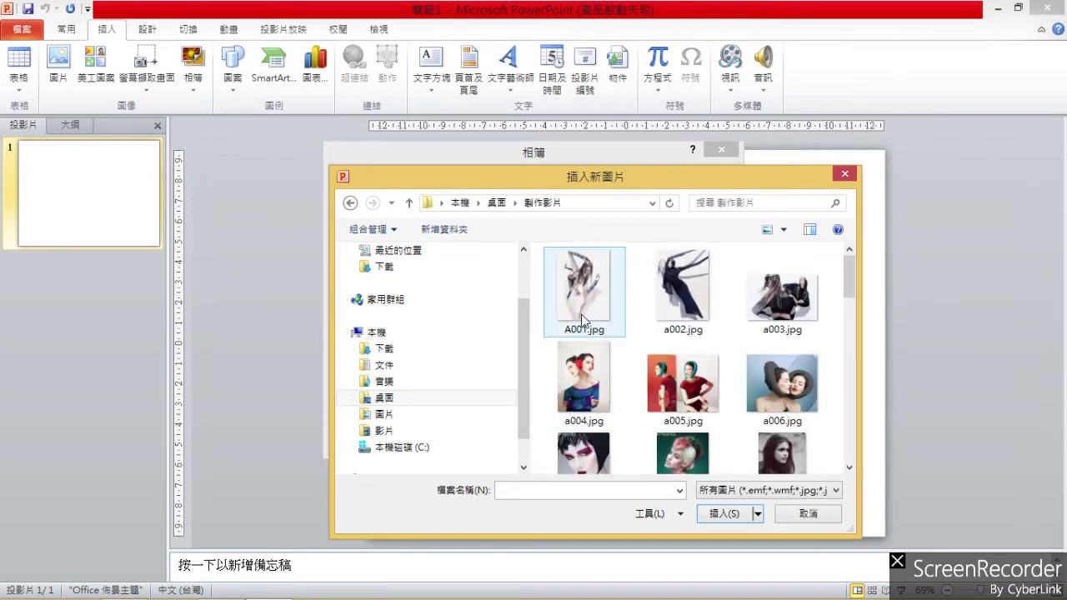
{"action": "key", "text": "ctrl+a"}
{"action": "left_click_drag", "start_coordinate": [850, 288], "coordinate": [857, 441]}
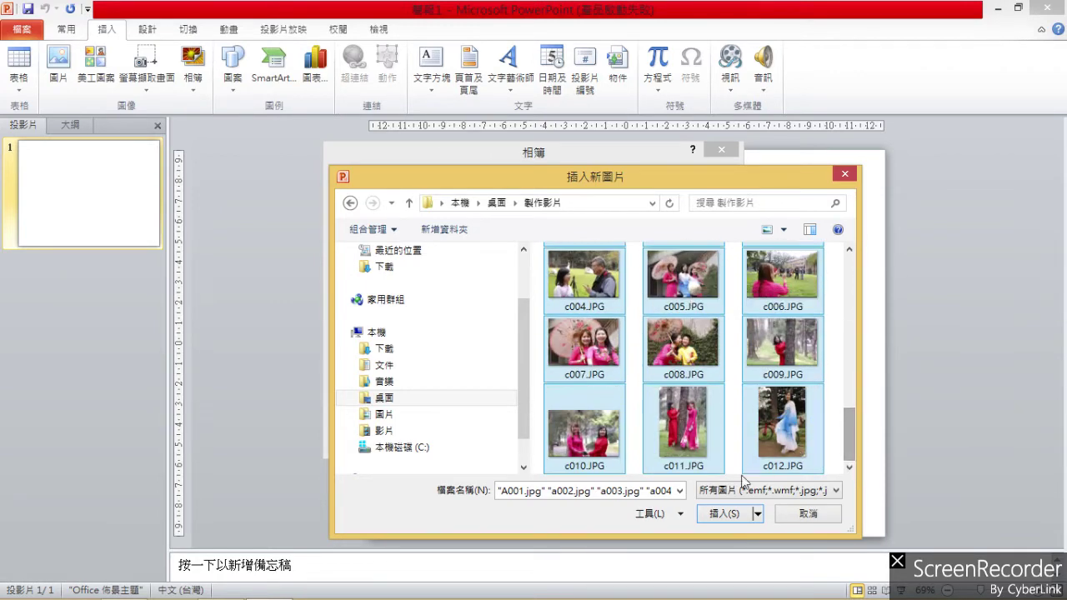
{"action": "left_click", "coordinate": [724, 515]}
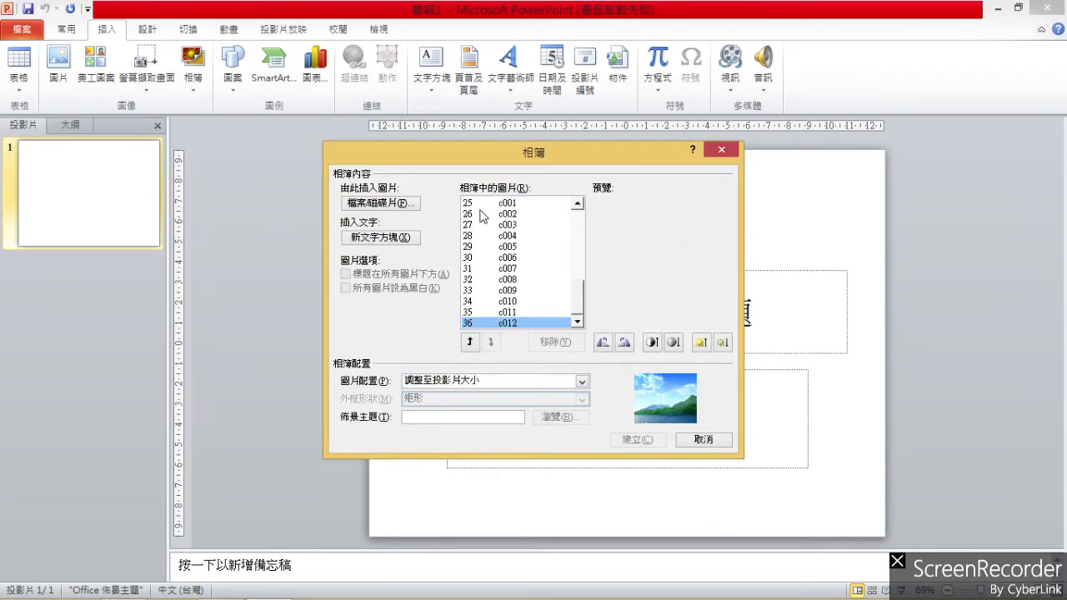
- Rotate pictures c012 and c011 so they stand upright
{"action": "mouse_move", "coordinate": [581, 296]}
{"action": "left_mouse_down"}
{"action": "mouse_move", "coordinate": [576, 210]}
{"action": "mouse_move", "coordinate": [589, 300]}
{"action": "left_mouse_up"}
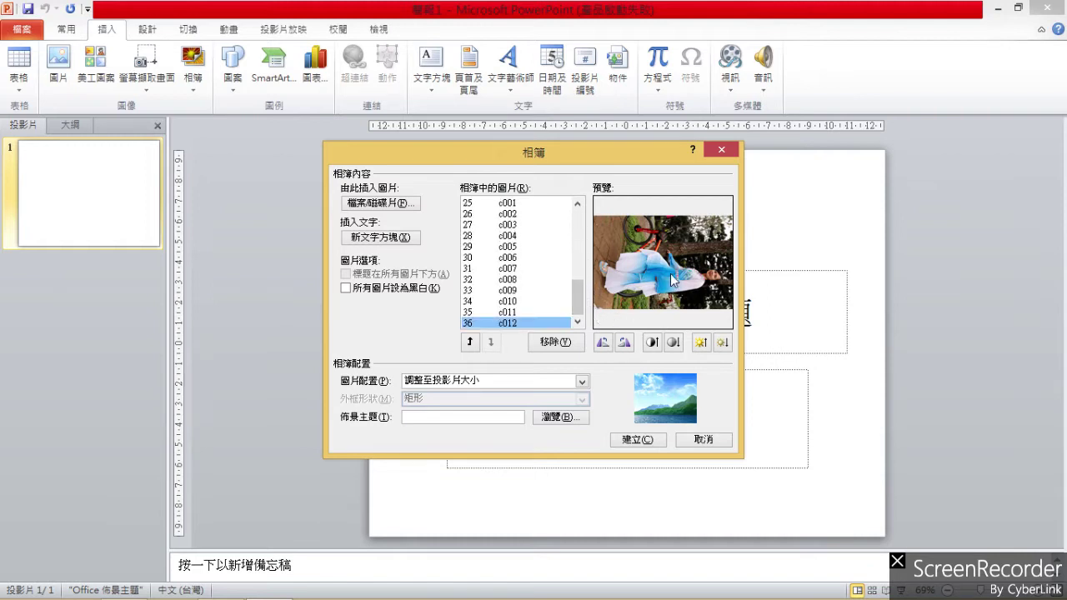
{"action": "left_click", "coordinate": [606, 343]}
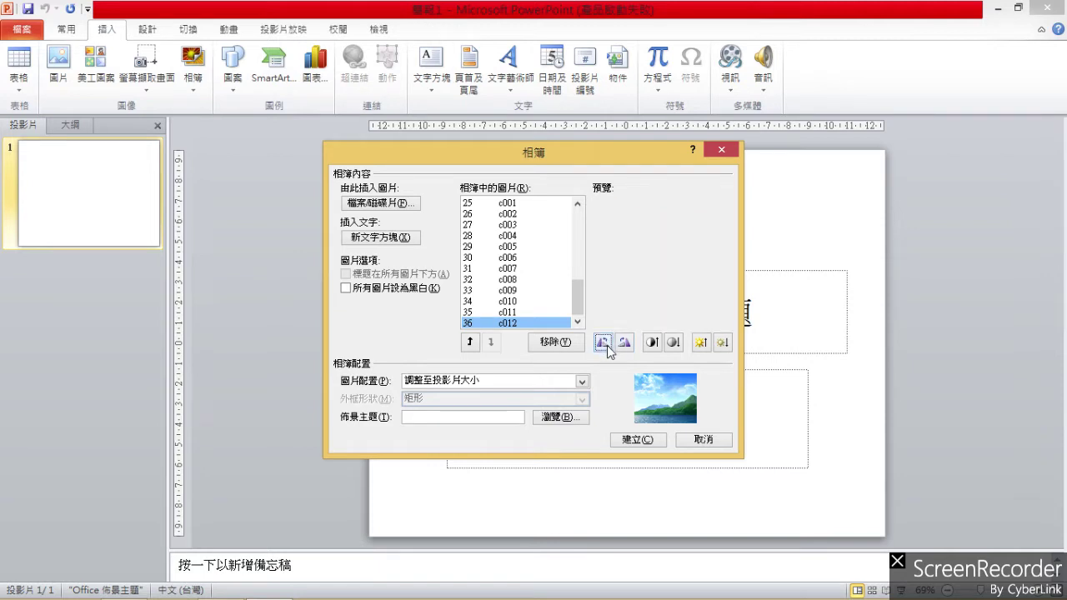
{"action": "left_click", "coordinate": [526, 312]}
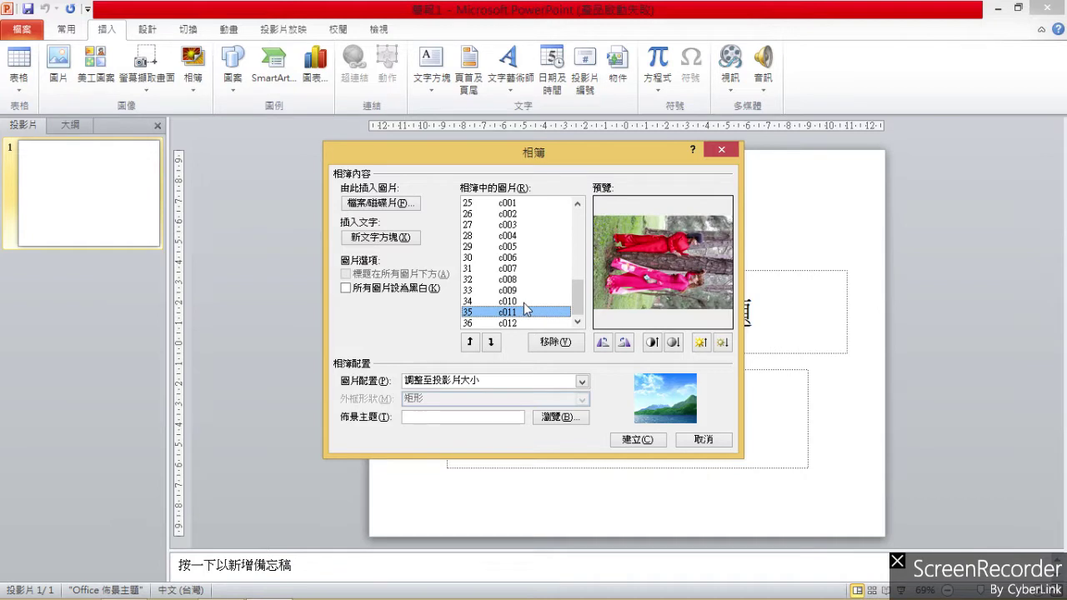
{"action": "left_click", "coordinate": [603, 343]}
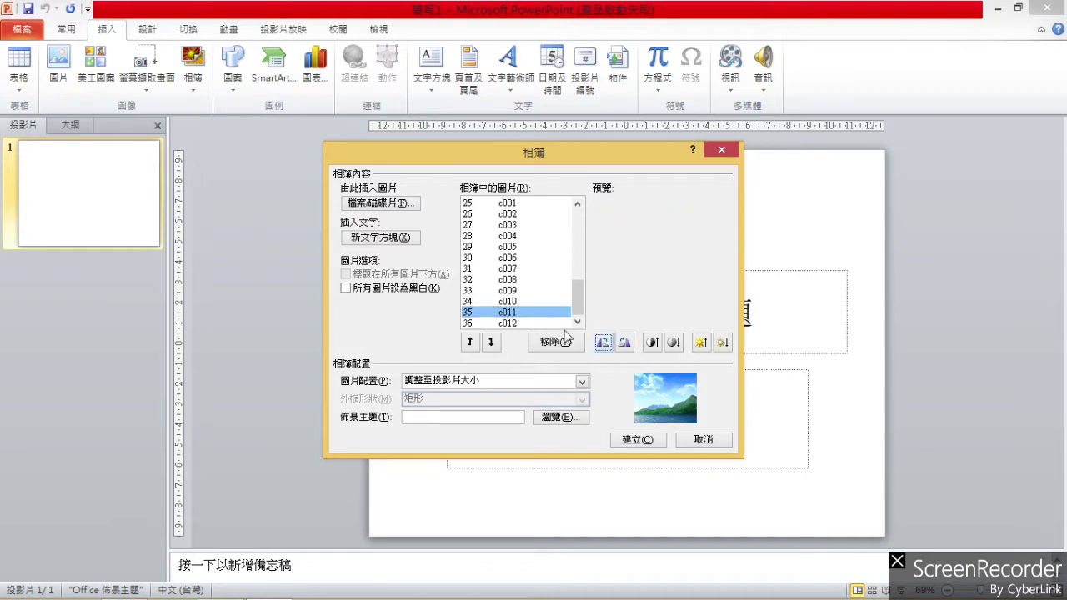
- Check pictures c010 and c009, then create the 37-slide album presentation
{"action": "left_click", "coordinate": [529, 302]}
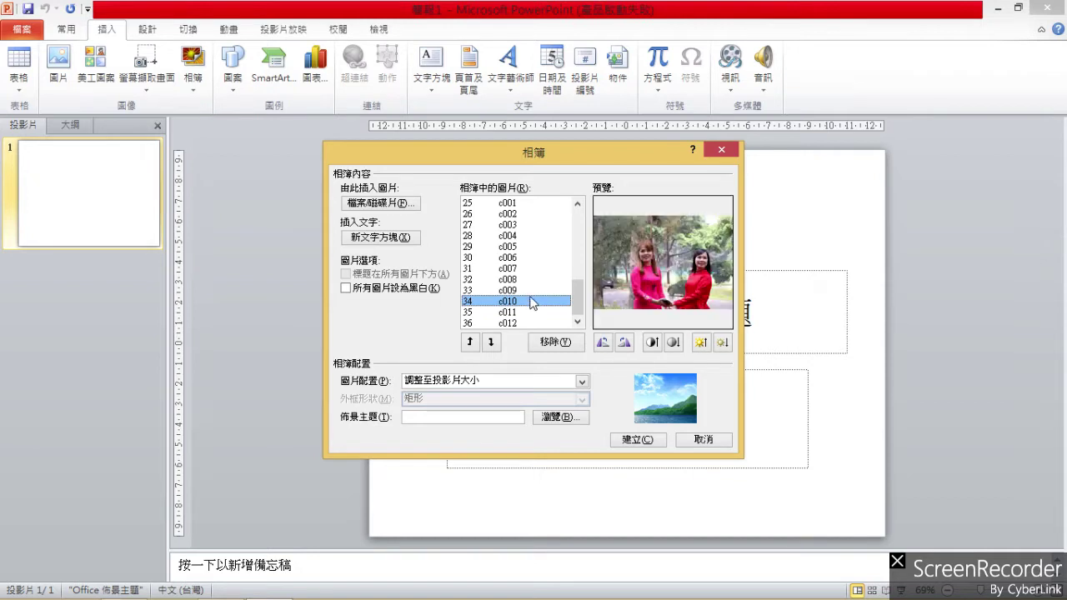
{"action": "left_click", "coordinate": [528, 290]}
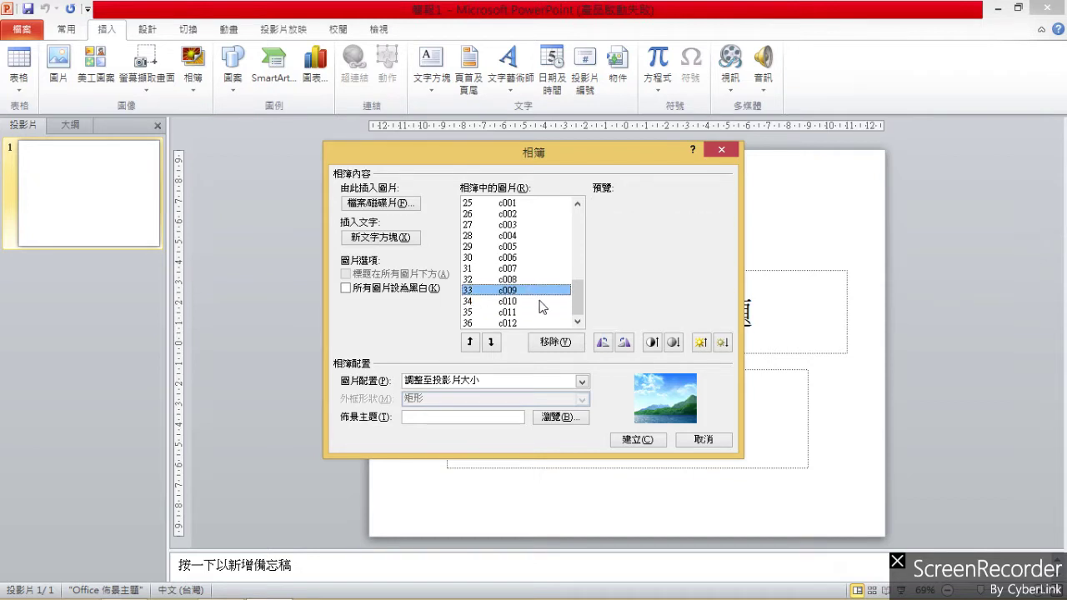
{"action": "left_click_drag", "start_coordinate": [578, 310], "coordinate": [595, 213]}
{"action": "left_click", "coordinate": [637, 439]}
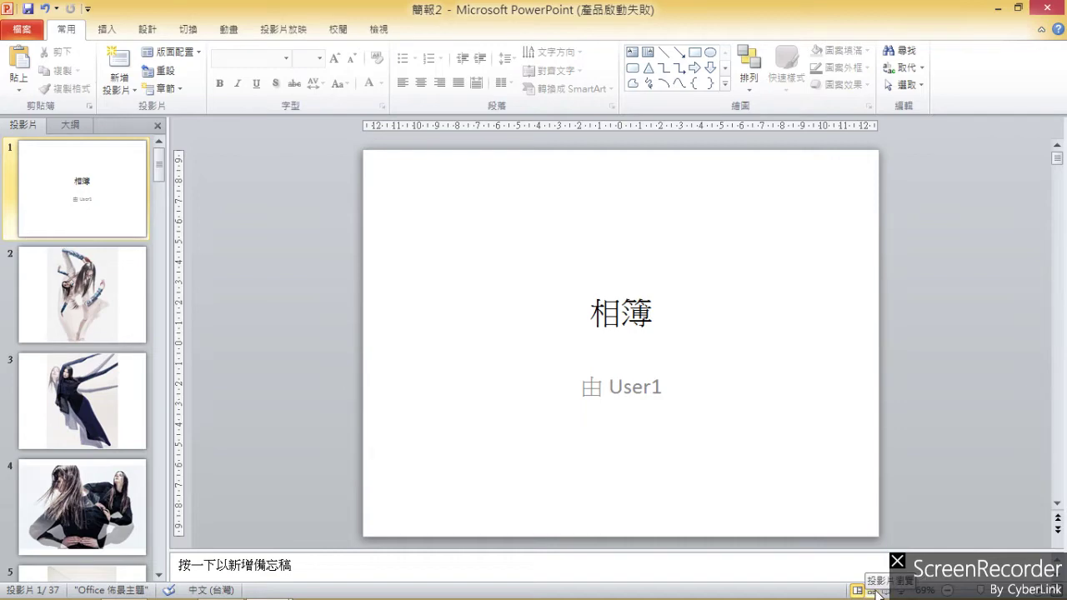
- In Slide Sorter, reorder the slides so the blue-heads photo becomes slide 4
{"action": "left_click", "coordinate": [875, 592]}
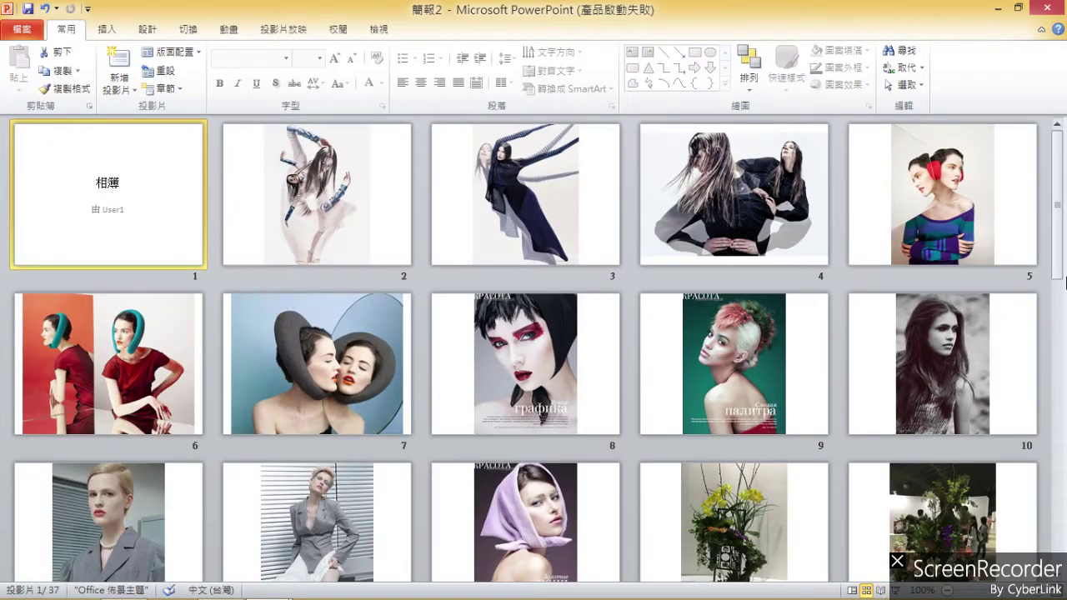
{"action": "left_click_drag", "start_coordinate": [1061, 204], "coordinate": [1061, 242]}
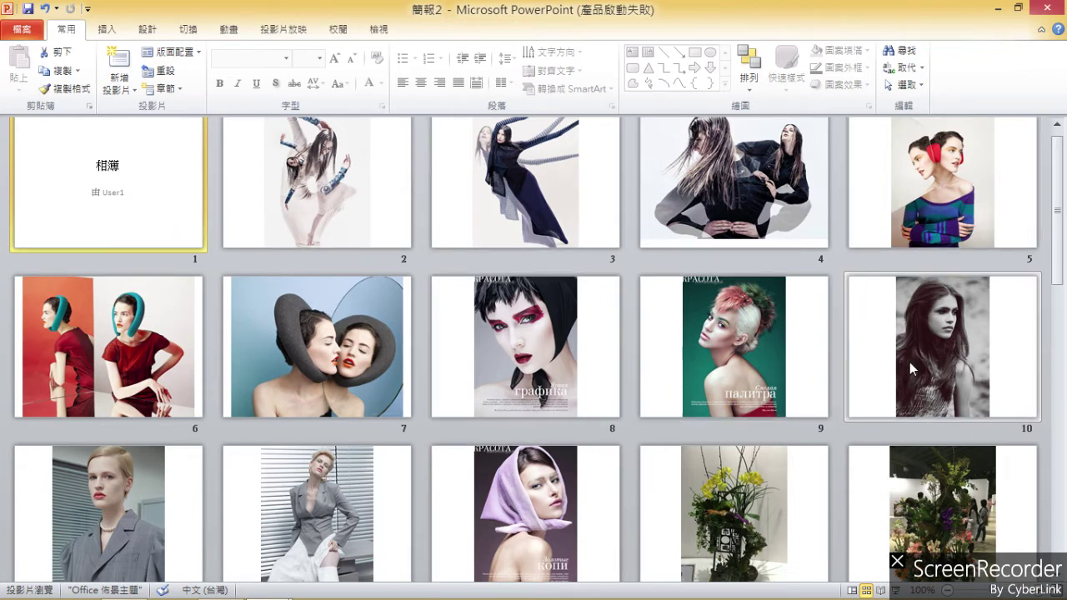
{"action": "left_click_drag", "start_coordinate": [913, 368], "coordinate": [622, 345]}
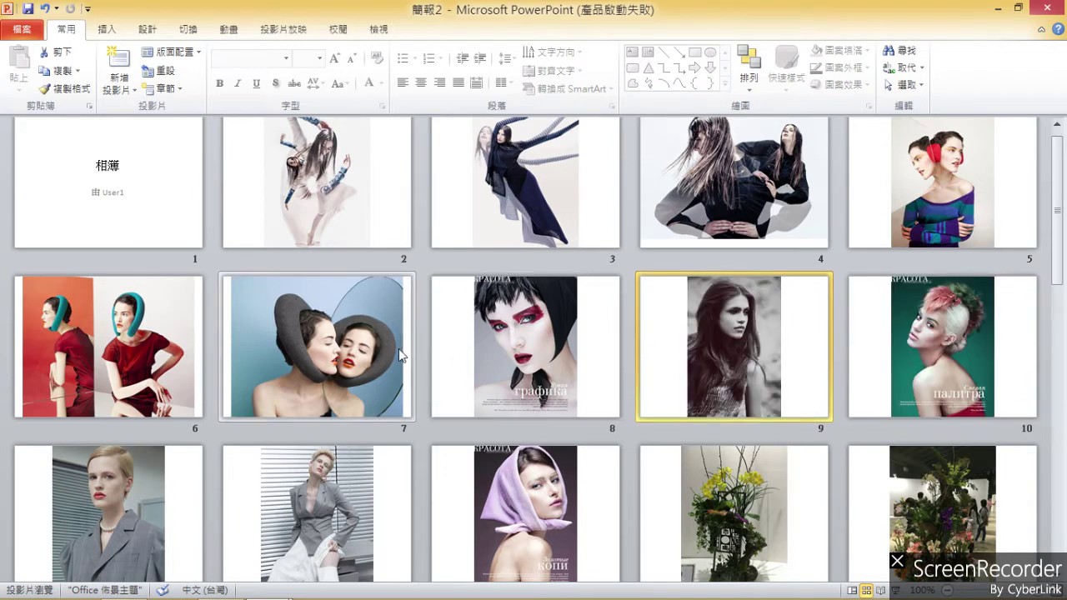
{"action": "left_click_drag", "start_coordinate": [398, 349], "coordinate": [438, 228]}
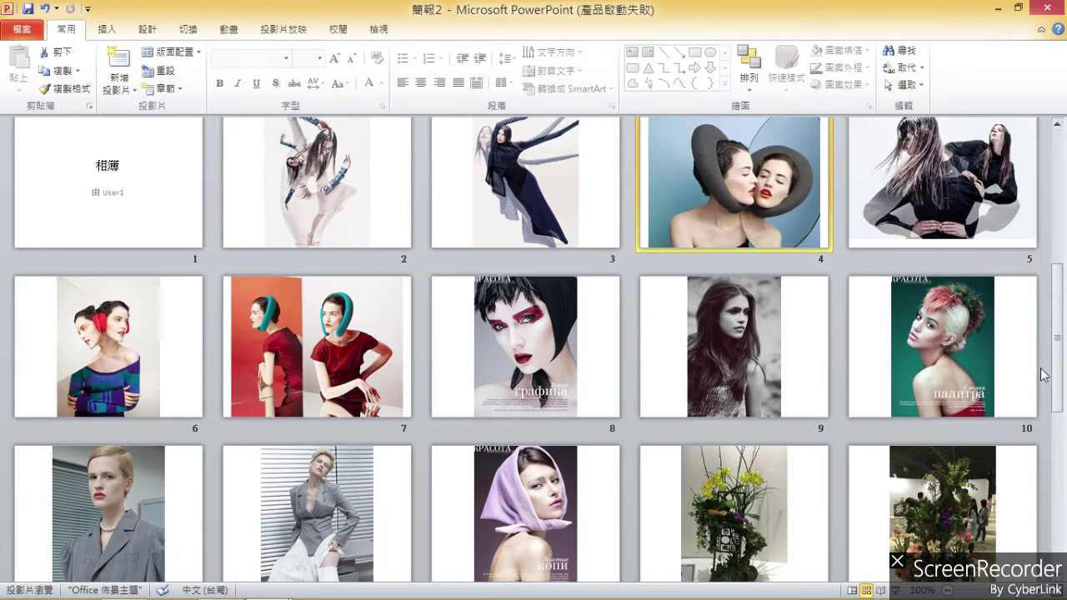
- Place the insertion point between slides 13 and 14 and show the New Slide layouts
{"action": "scroll", "coordinate": [1042, 370], "scroll_direction": "down", "scroll_amount": 5}
{"action": "left_click_drag", "start_coordinate": [1057, 388], "coordinate": [1061, 249]}
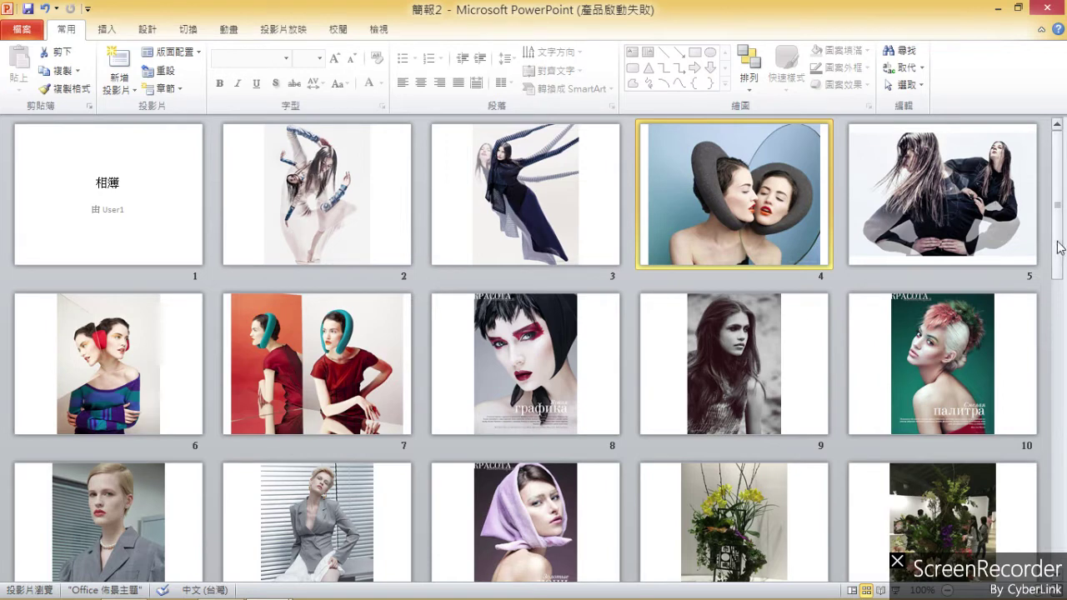
{"action": "mouse_move", "coordinate": [1057, 247]}
{"action": "left_mouse_down"}
{"action": "mouse_move", "coordinate": [1061, 255]}
{"action": "mouse_move", "coordinate": [1058, 223]}
{"action": "left_mouse_up"}
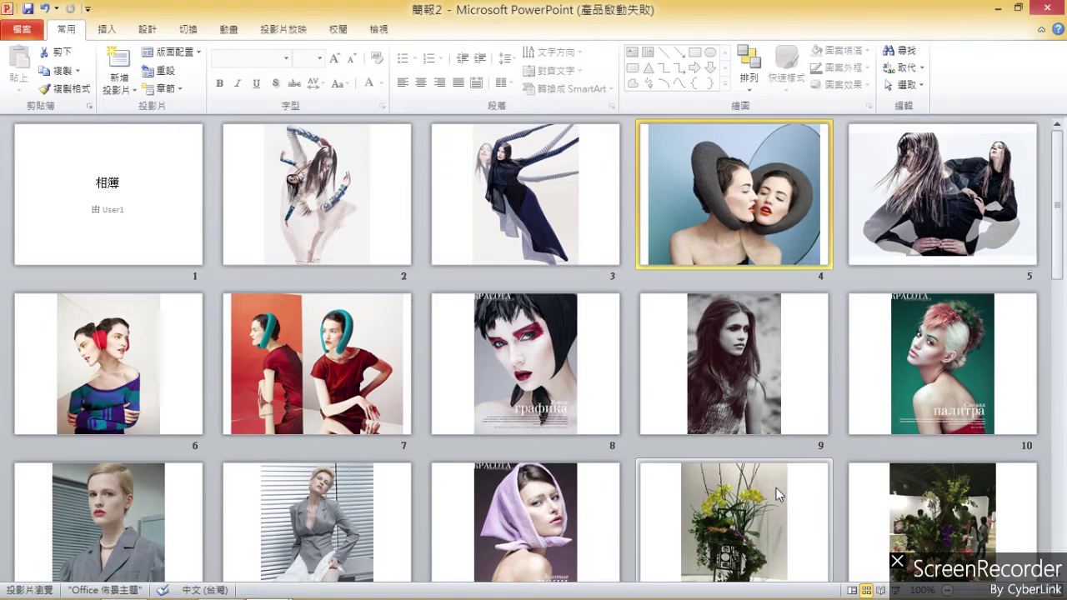
{"action": "left_click", "coordinate": [630, 512]}
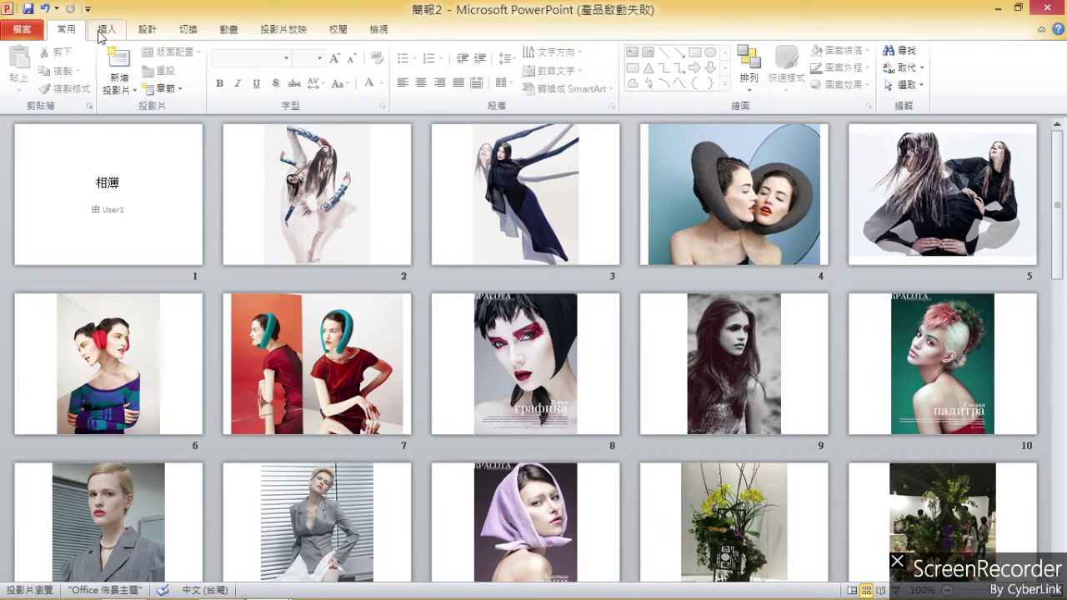
{"action": "left_click", "coordinate": [121, 88]}
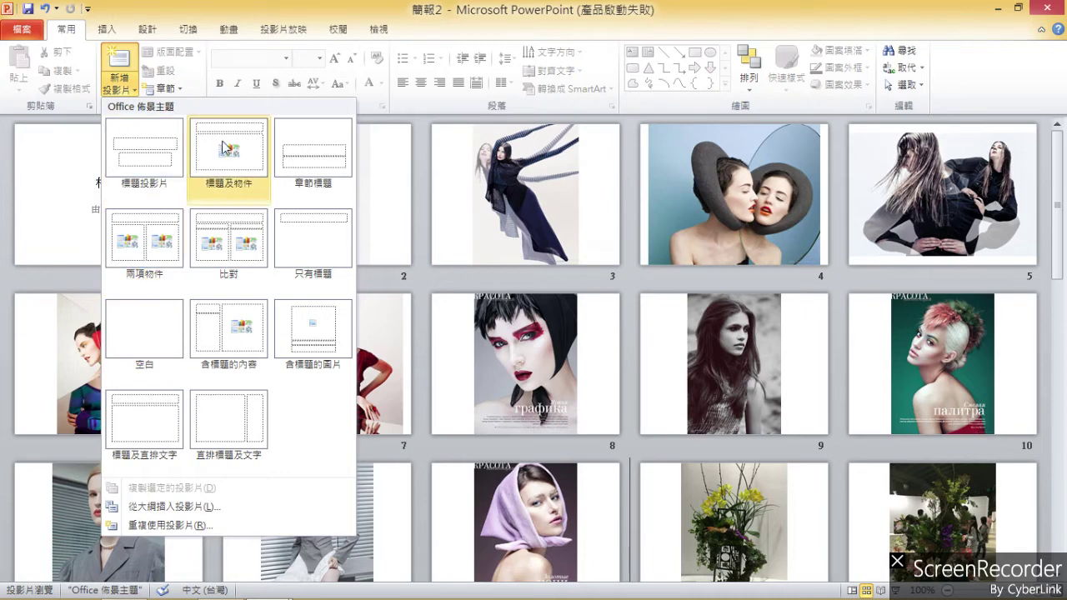
- Insert a Blank layout slide as slide 14
{"action": "left_click", "coordinate": [153, 328]}
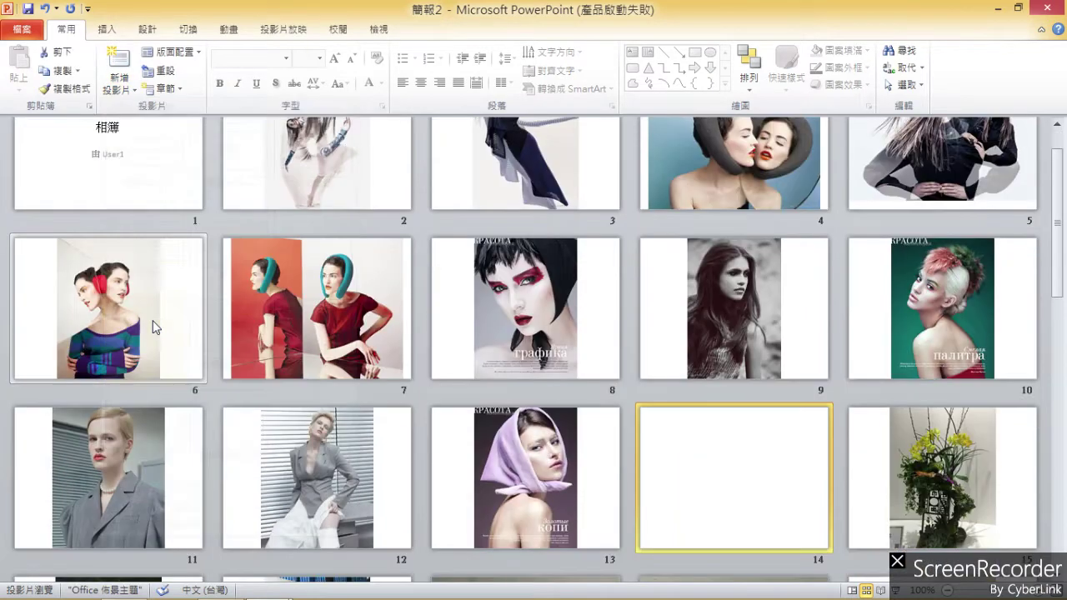
{"action": "left_click_drag", "start_coordinate": [1065, 291], "coordinate": [1064, 519]}
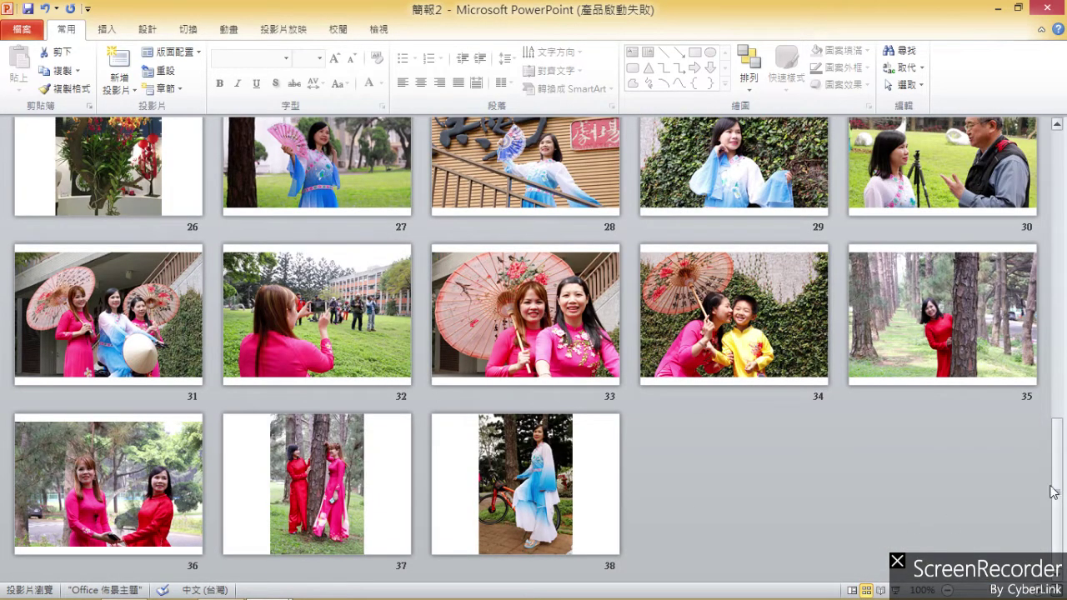
{"action": "left_click_drag", "start_coordinate": [1052, 493], "coordinate": [1052, 401]}
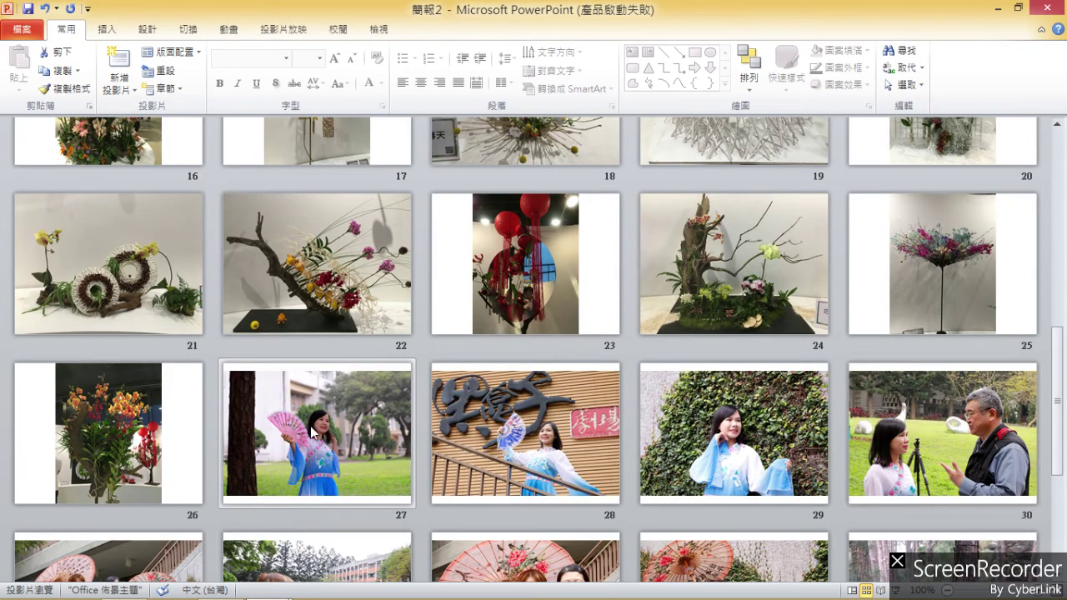
- Insert another Blank slide between slides 26 and 27, making it slide 27
{"action": "left_click", "coordinate": [214, 433]}
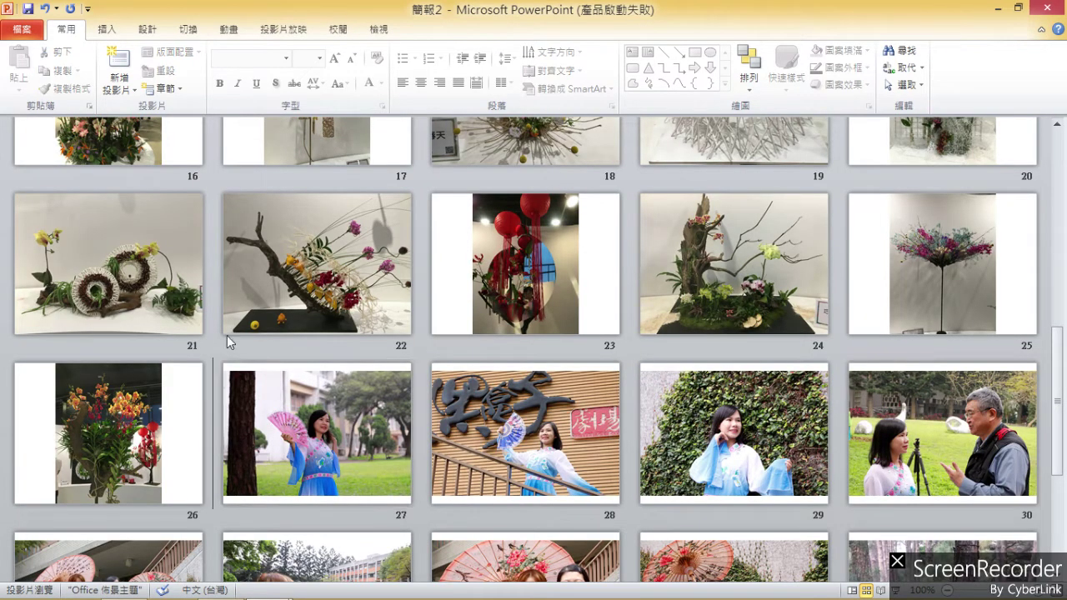
{"action": "left_click", "coordinate": [118, 83]}
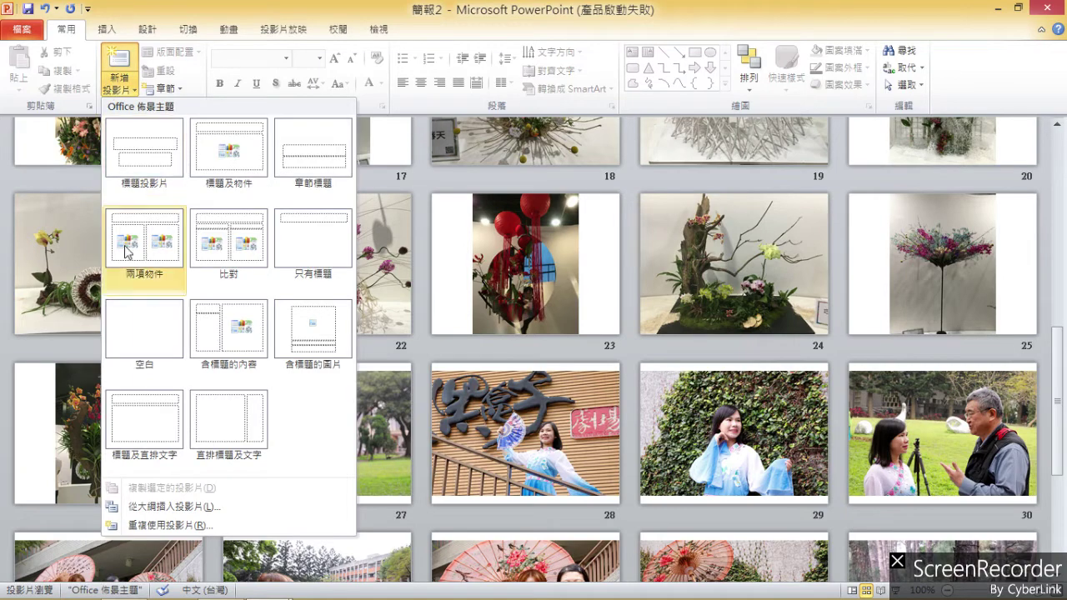
{"action": "left_click", "coordinate": [141, 313]}
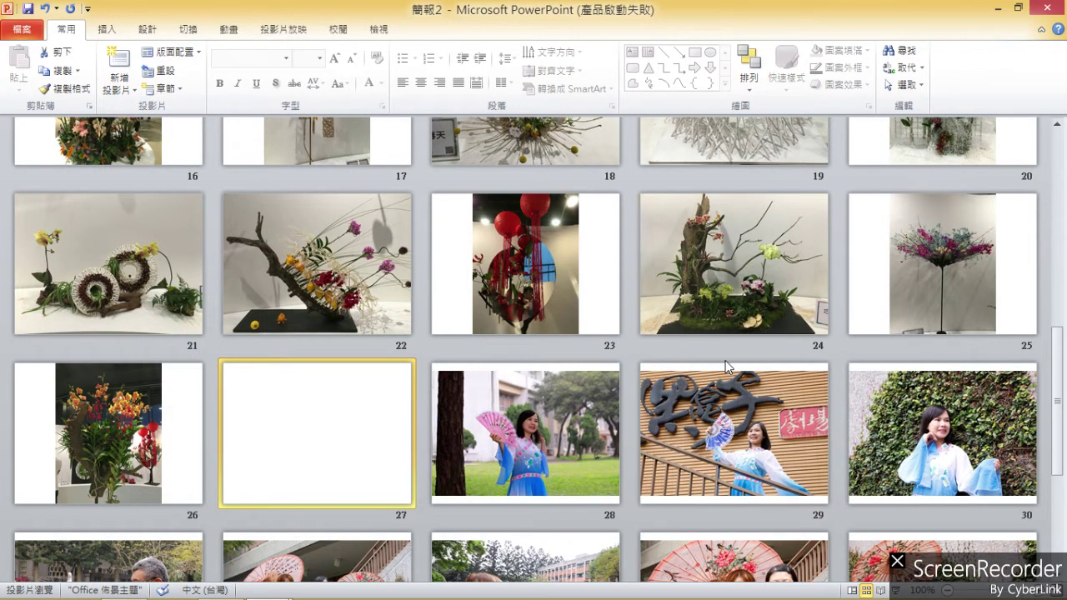
{"action": "scroll", "coordinate": [725, 367], "scroll_direction": "down", "scroll_amount": 3}
{"action": "scroll", "coordinate": [723, 364], "scroll_direction": "down", "scroll_amount": 5}
{"action": "scroll", "coordinate": [724, 364], "scroll_direction": "up", "scroll_amount": 2}
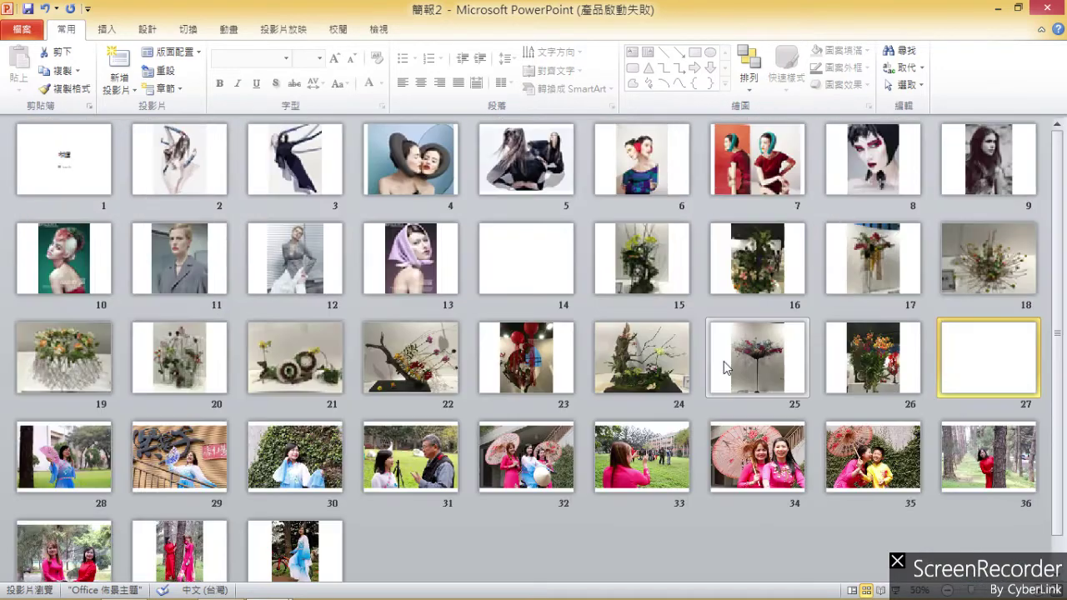
- Select the 相簿 title slide and switch back to Normal view on slide 1 of 39
{"action": "scroll", "coordinate": [724, 362], "scroll_direction": "down", "scroll_amount": 2}
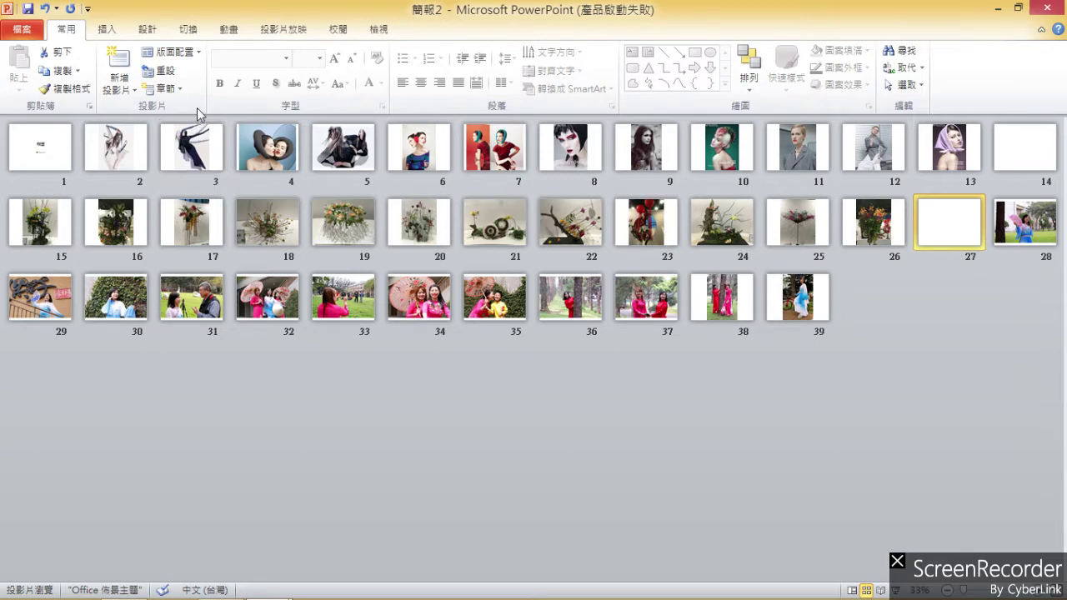
{"action": "left_click", "coordinate": [107, 30]}
{"action": "left_click", "coordinate": [69, 147]}
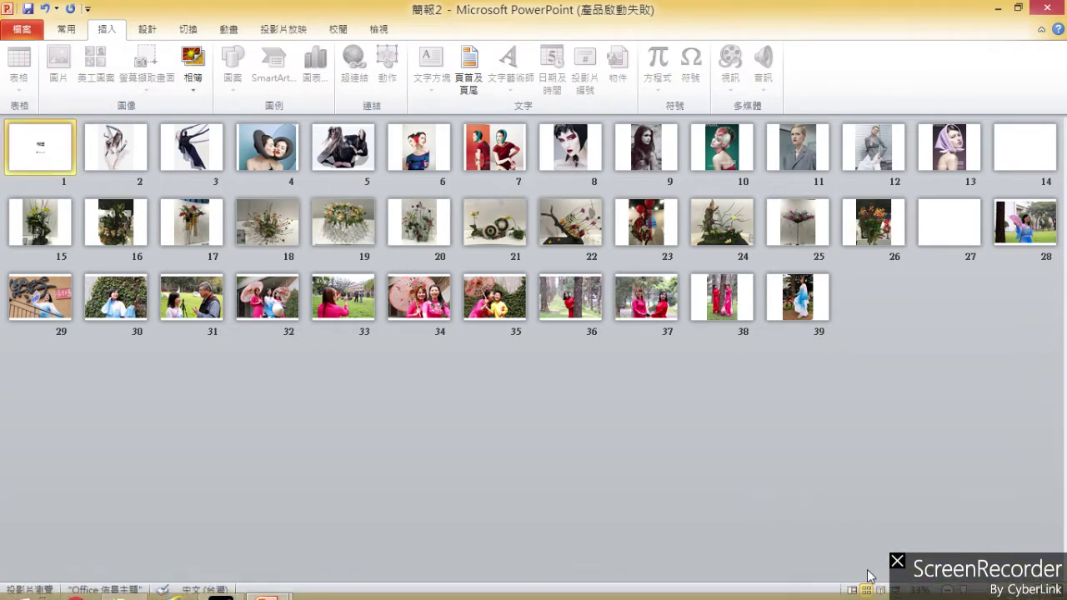
{"action": "left_click", "coordinate": [852, 590]}
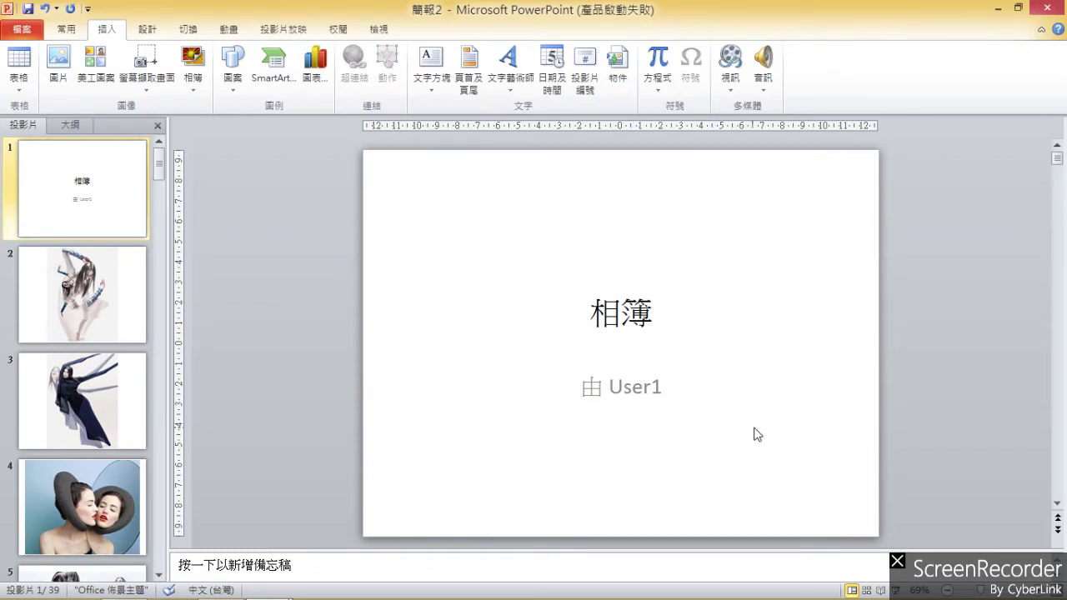
- Insert the Purple Planet music file as an audio clip on slide 1 using Audio from File
{"action": "left_click", "coordinate": [764, 79]}
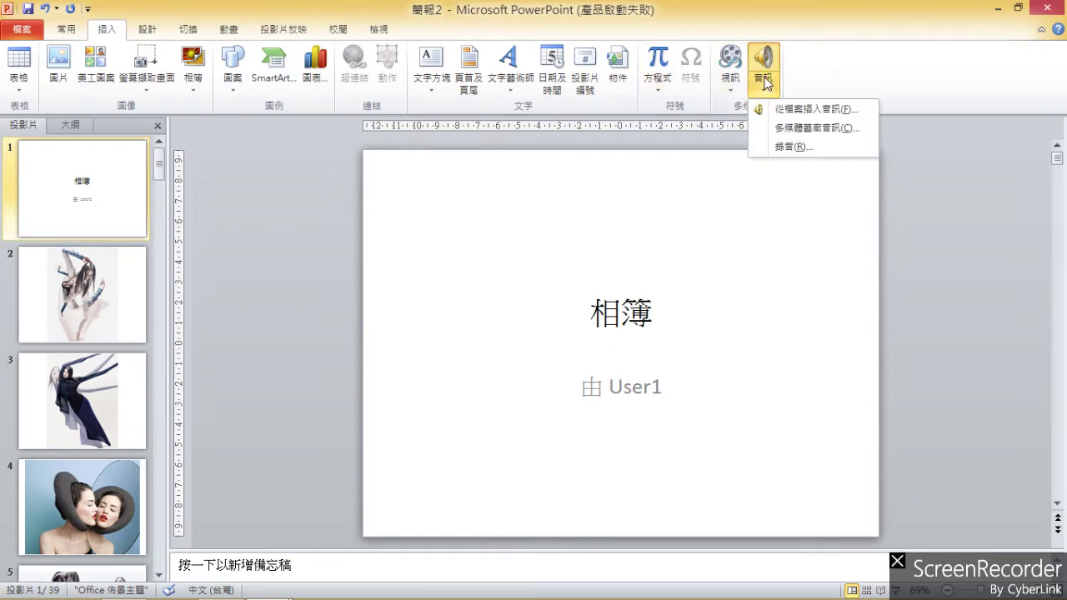
{"action": "left_click", "coordinate": [802, 110]}
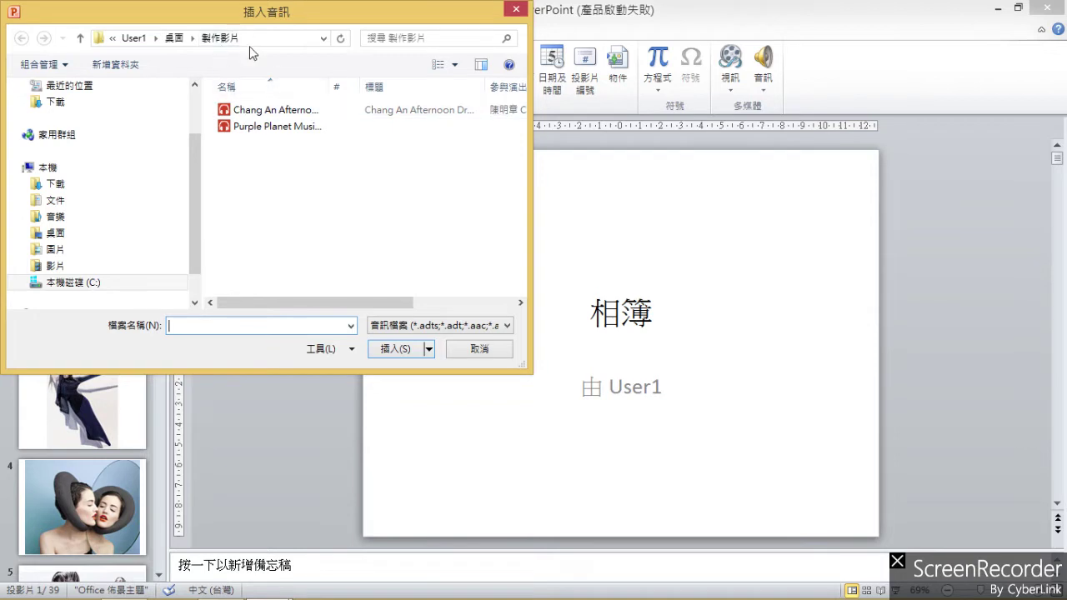
{"action": "left_click", "coordinate": [279, 126]}
{"action": "left_click", "coordinate": [388, 349]}
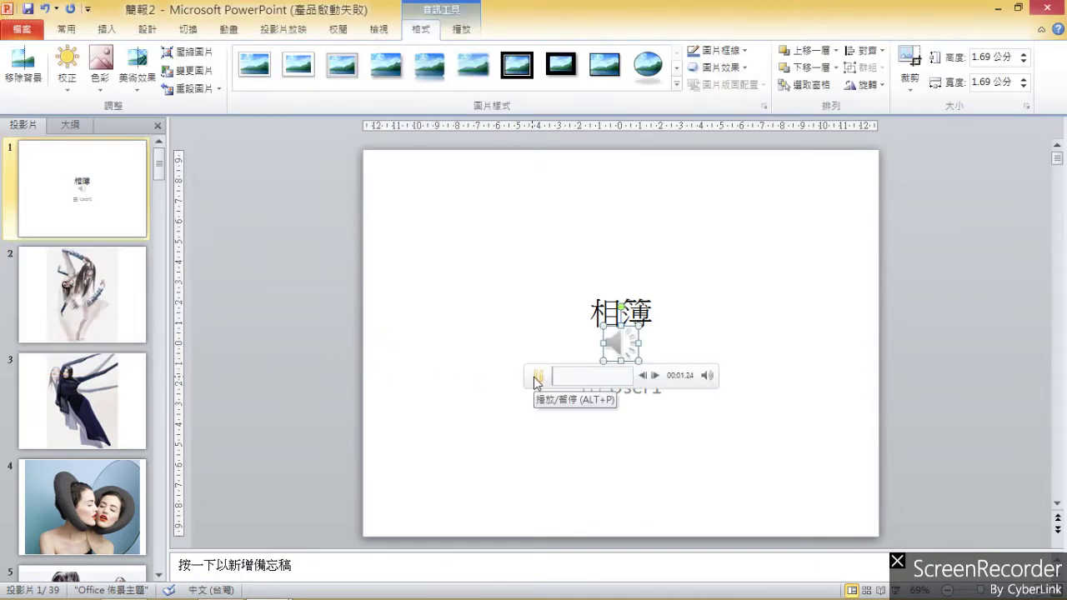
- Pause the music preview and move the speaker icon to the slide's lower-right corner
{"action": "left_click", "coordinate": [538, 377]}
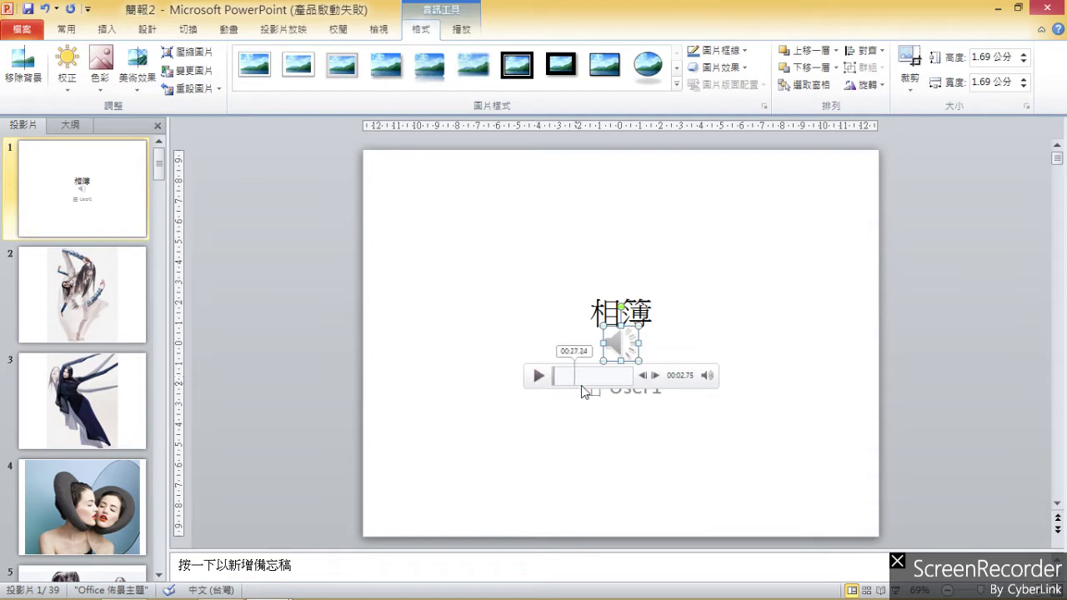
{"action": "left_click_drag", "start_coordinate": [627, 353], "coordinate": [764, 454]}
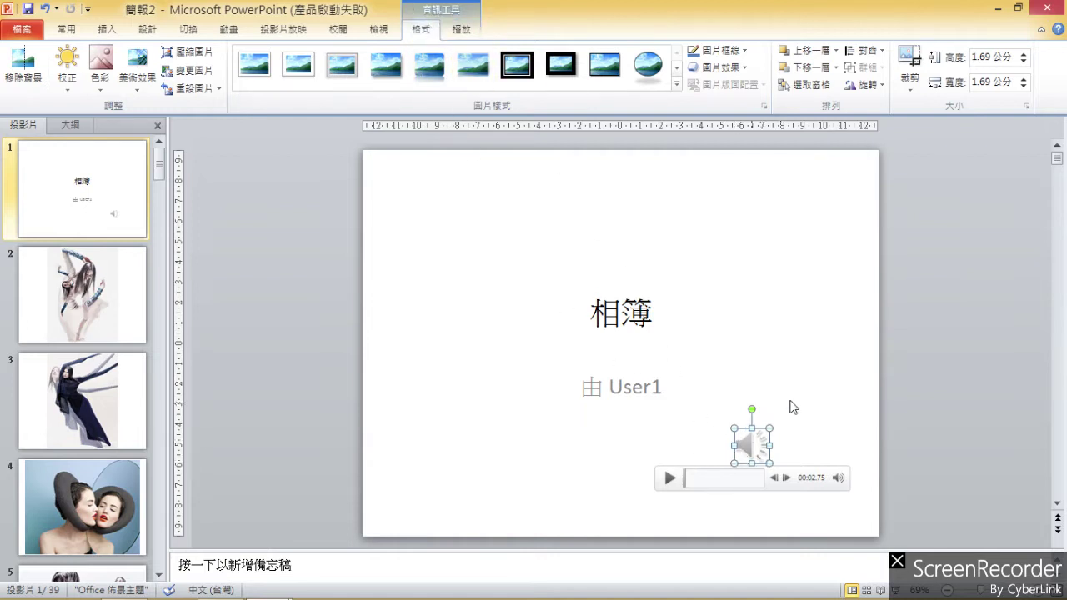
{"action": "left_click", "coordinate": [821, 393]}
{"action": "left_click", "coordinate": [760, 451]}
{"action": "left_click", "coordinate": [749, 450]}
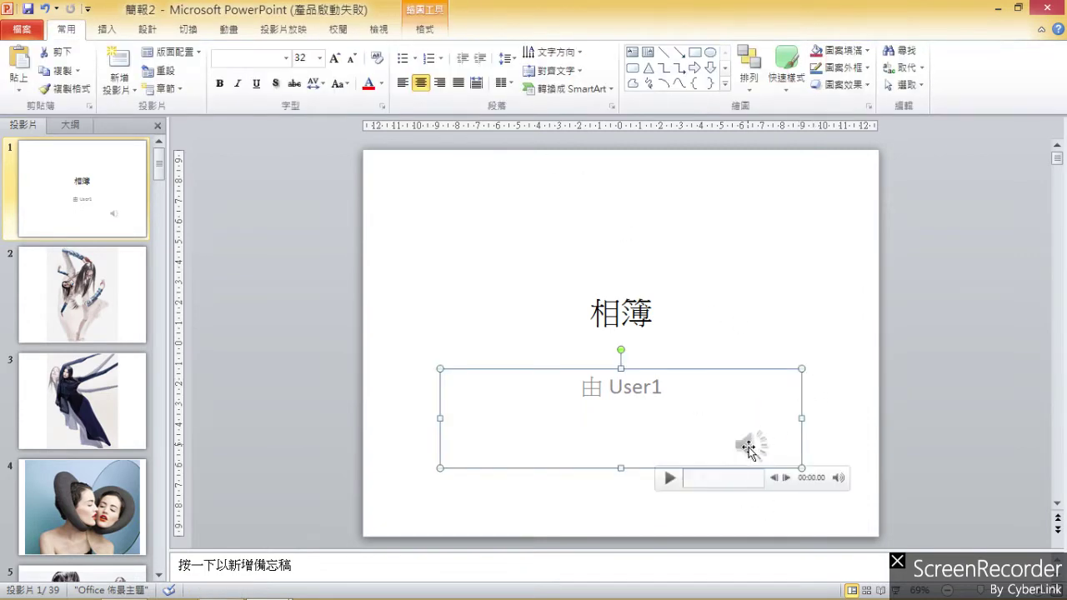
{"action": "left_click", "coordinate": [749, 450]}
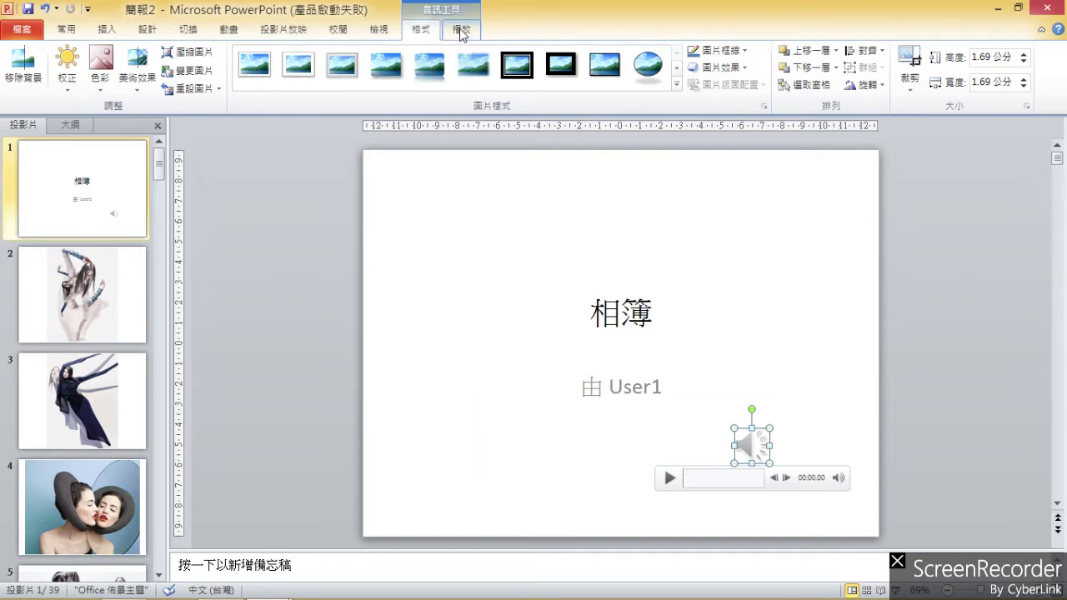
- Set the audio to Play Across Slides, Hide During Show, Loop until Stopped, Rewind after Playing, Medium volume
{"action": "left_click", "coordinate": [461, 31]}
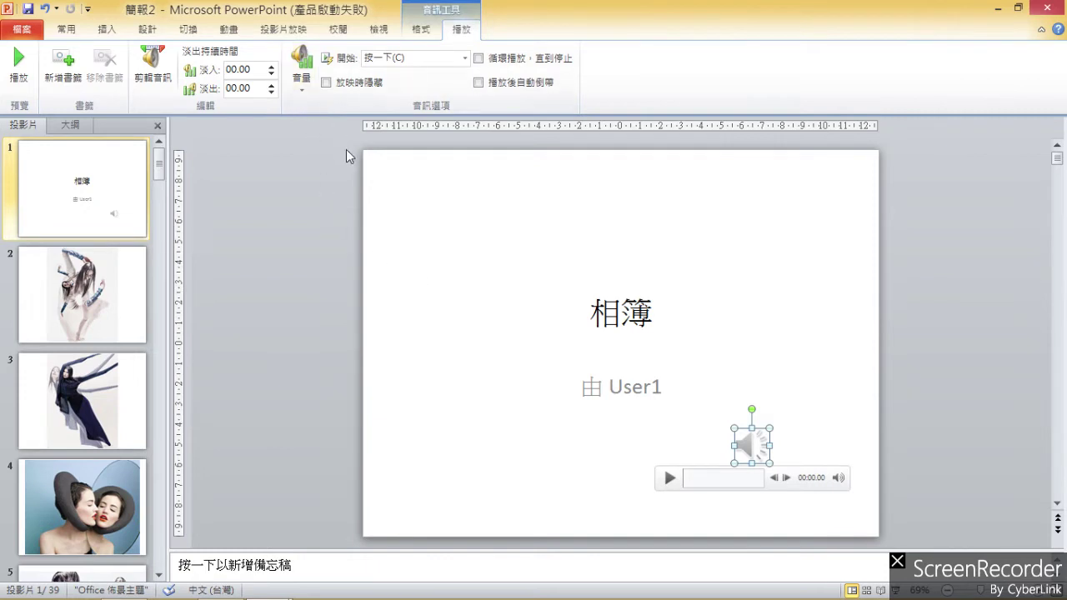
{"action": "left_click", "coordinate": [465, 59]}
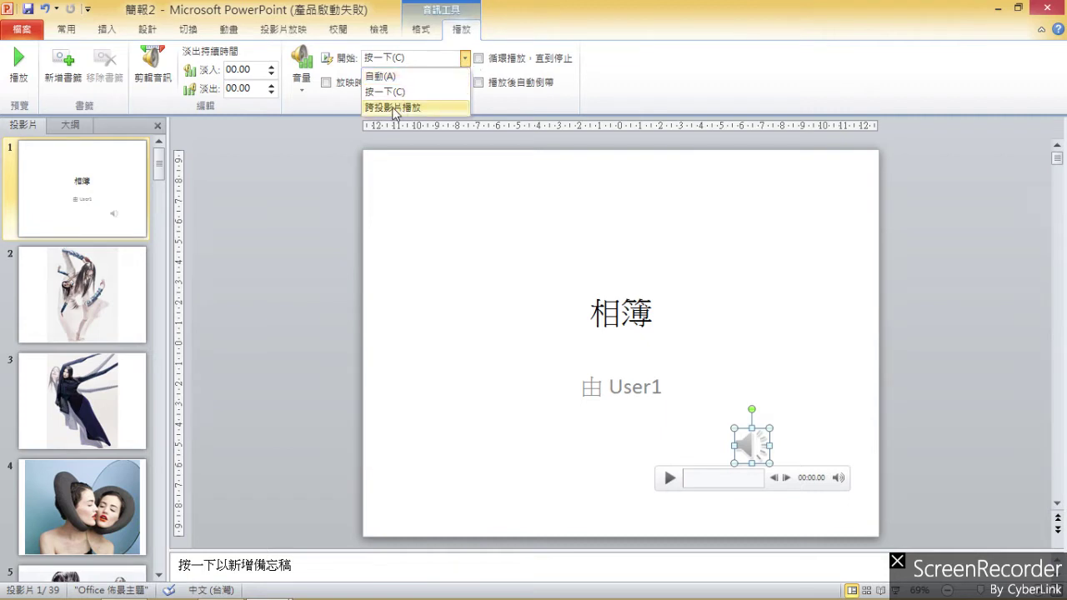
{"action": "left_click", "coordinate": [393, 108]}
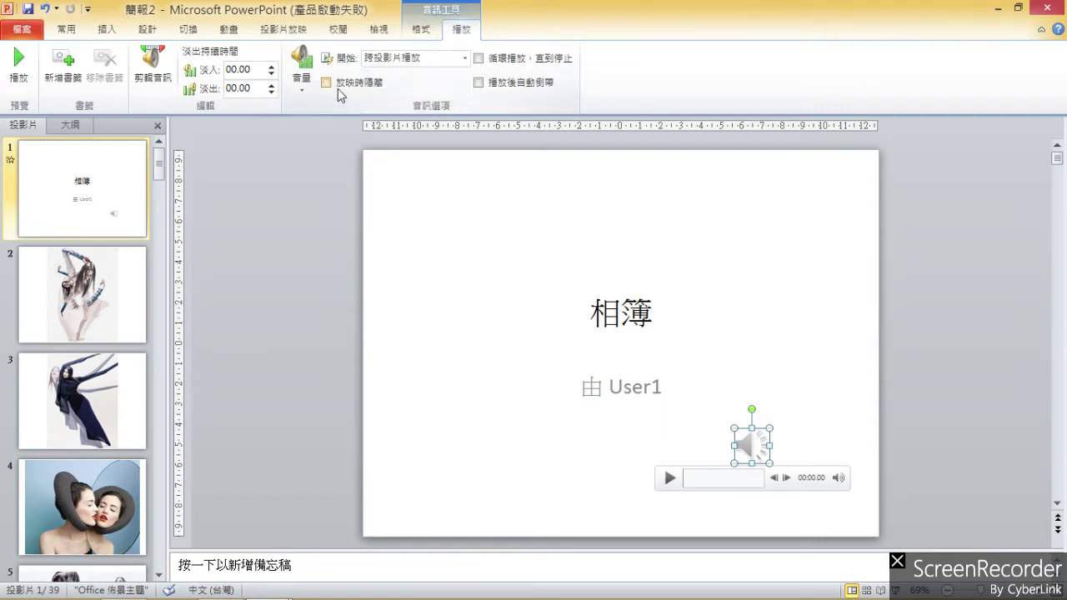
{"action": "left_click", "coordinate": [373, 85]}
{"action": "left_click", "coordinate": [478, 59]}
{"action": "left_click", "coordinate": [479, 83]}
{"action": "left_click", "coordinate": [306, 92]}
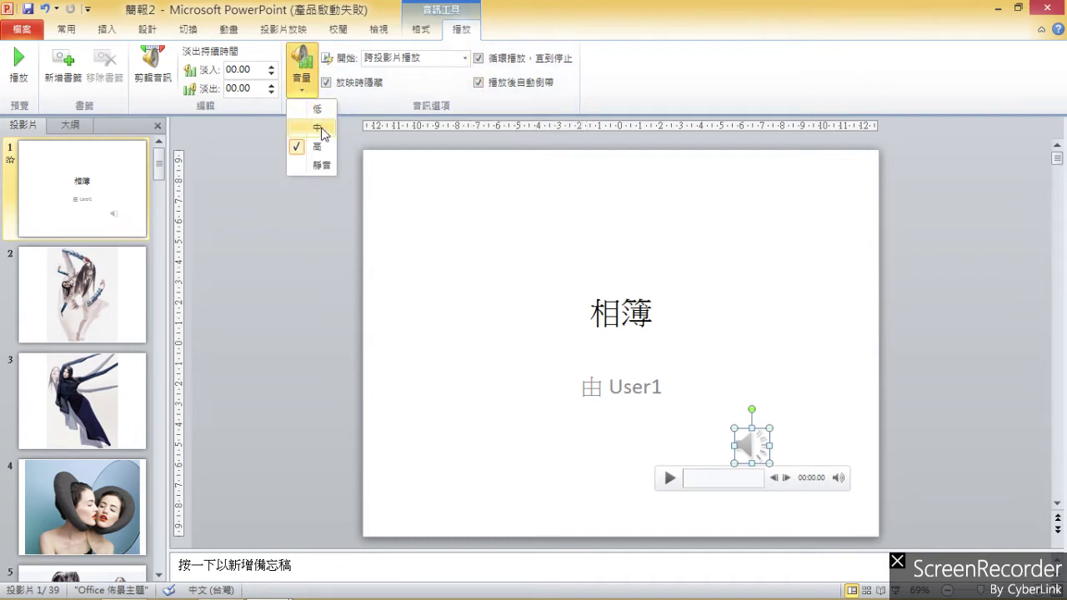
{"action": "left_click", "coordinate": [321, 131]}
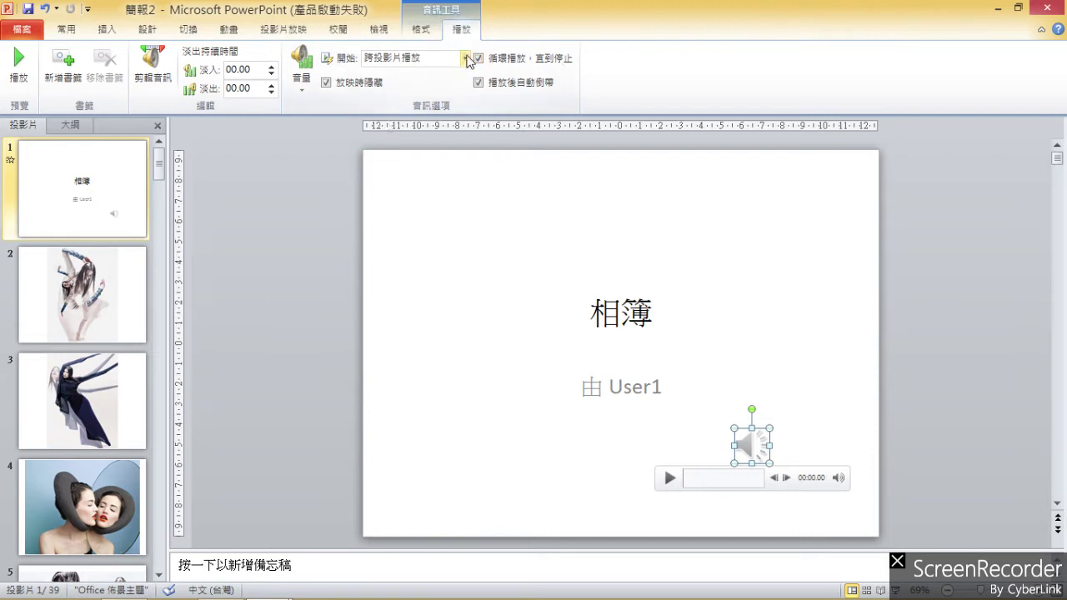
{"action": "left_click", "coordinate": [480, 82]}
- Apply the Cube transition lasting 01.20 to all slides, keeping its default direction
{"action": "left_click", "coordinate": [190, 33]}
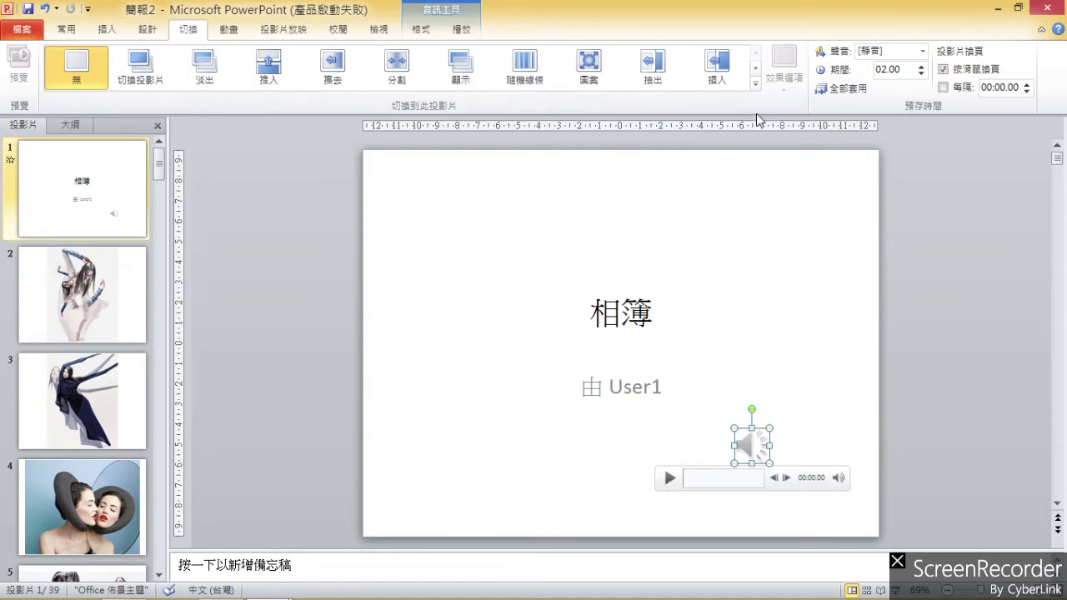
{"action": "left_click", "coordinate": [755, 83]}
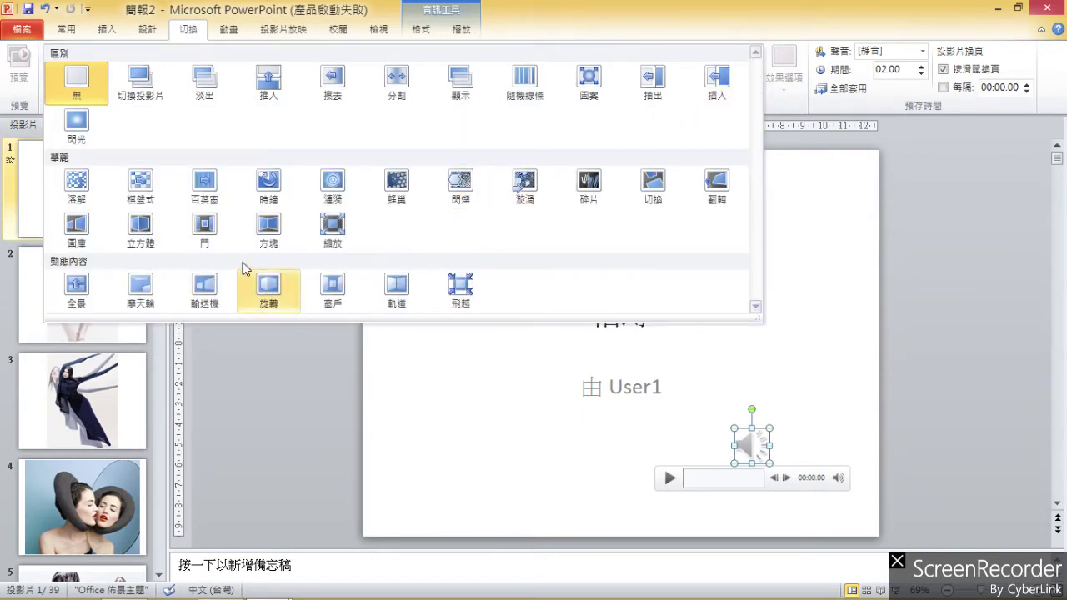
{"action": "left_click", "coordinate": [140, 231]}
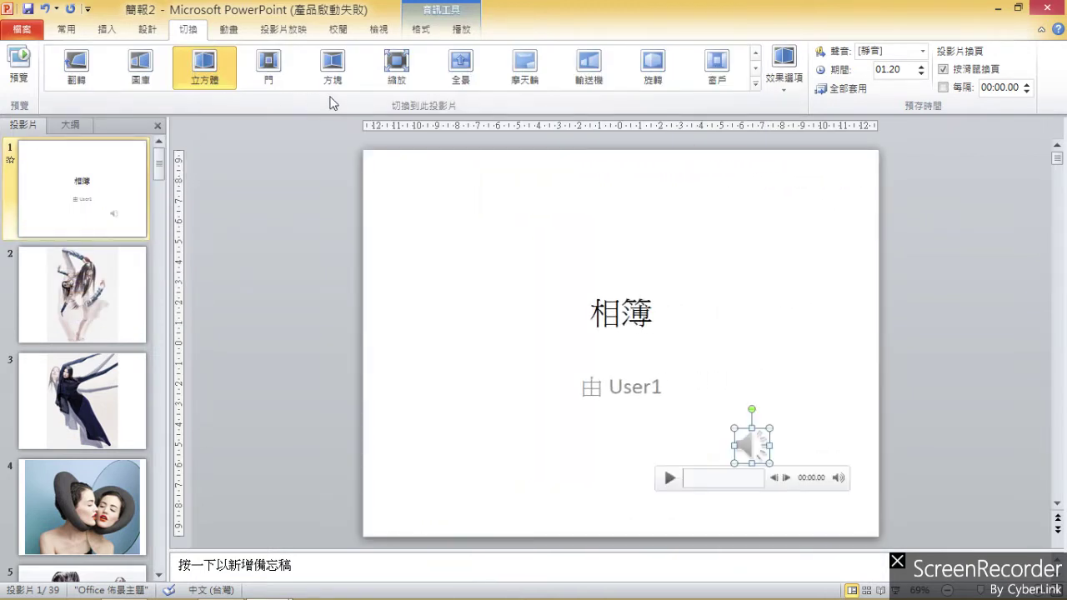
{"action": "left_click", "coordinate": [785, 77]}
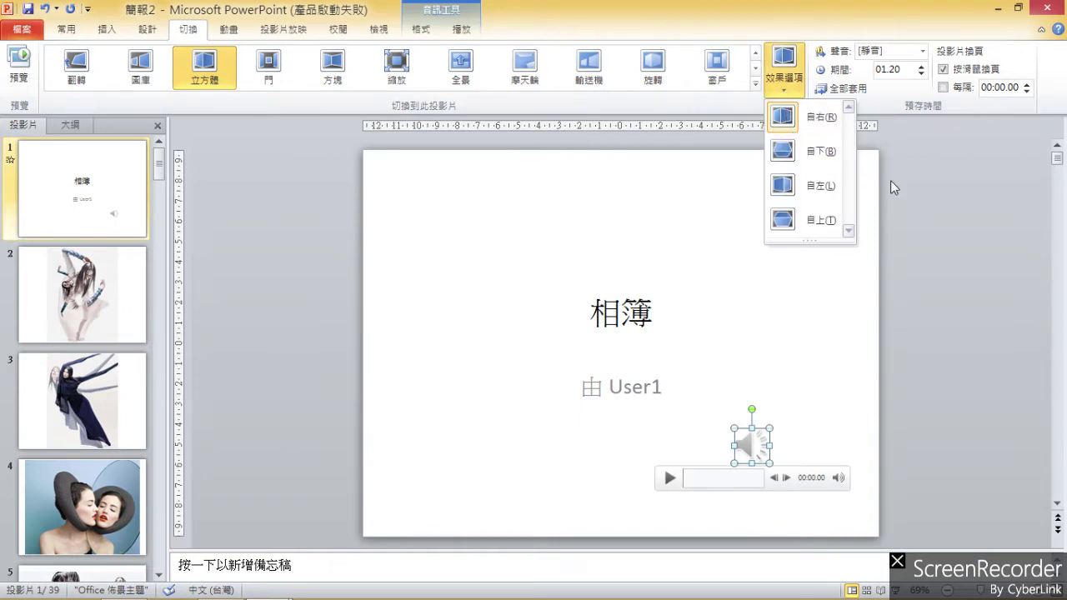
{"action": "left_click", "coordinate": [892, 102]}
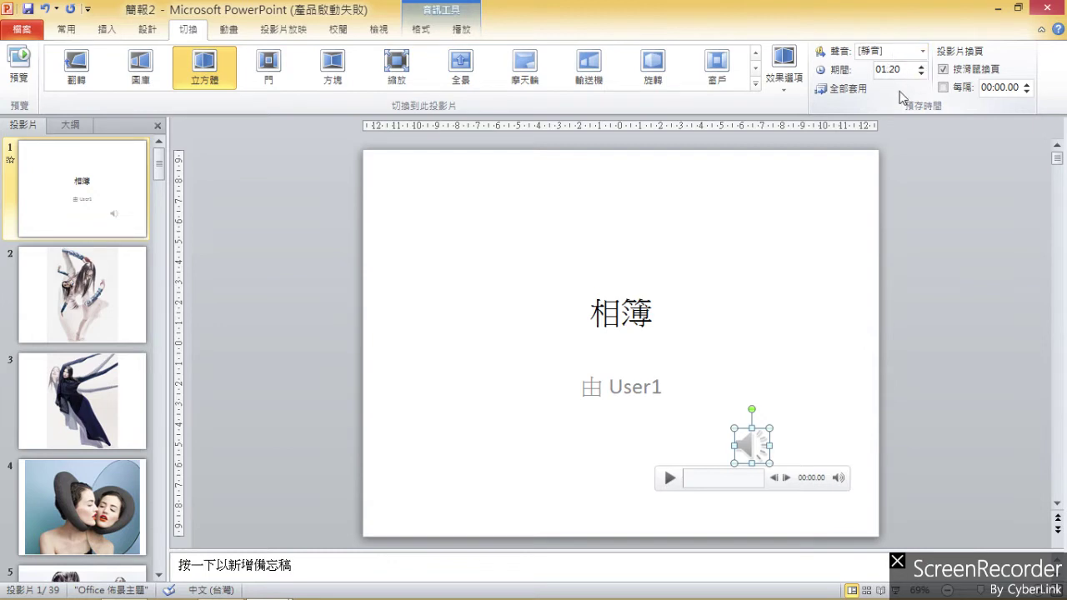
{"action": "left_click", "coordinate": [848, 88]}
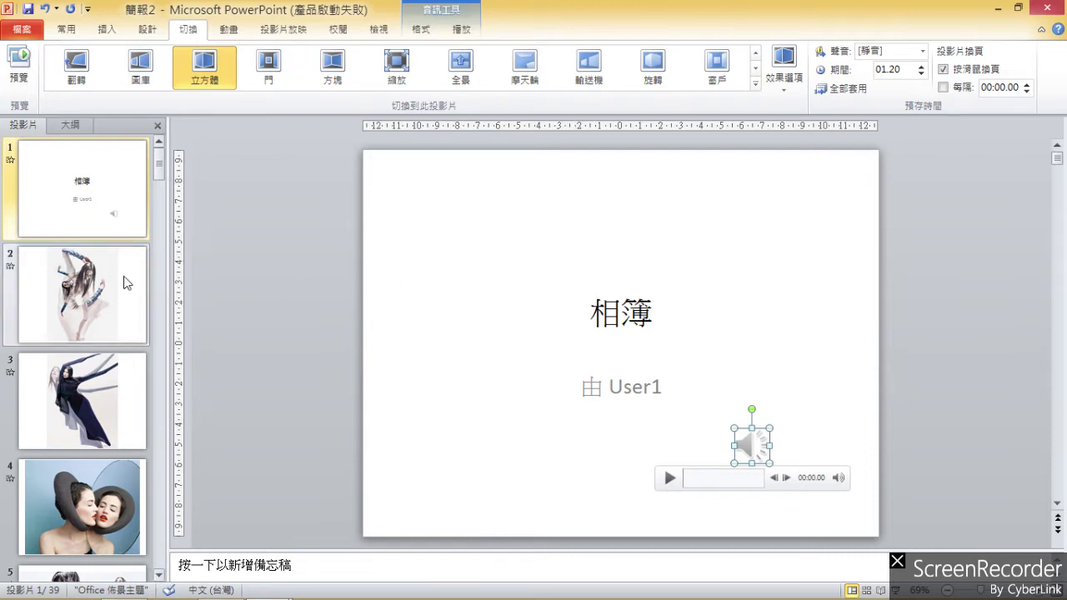
- Give slide 2 the Box transition
{"action": "left_click", "coordinate": [98, 284]}
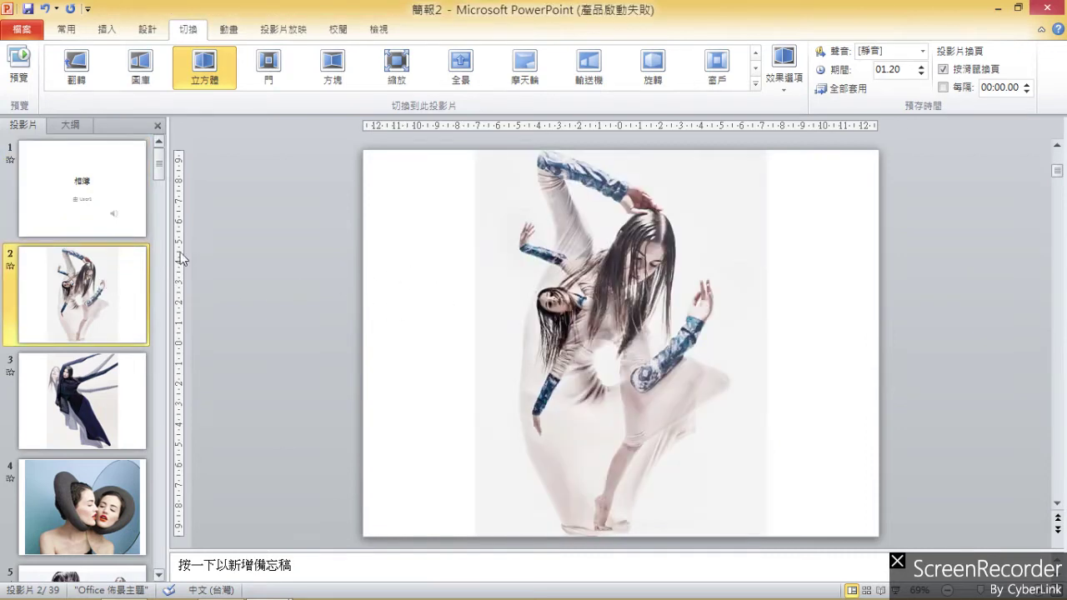
{"action": "left_click", "coordinate": [357, 83]}
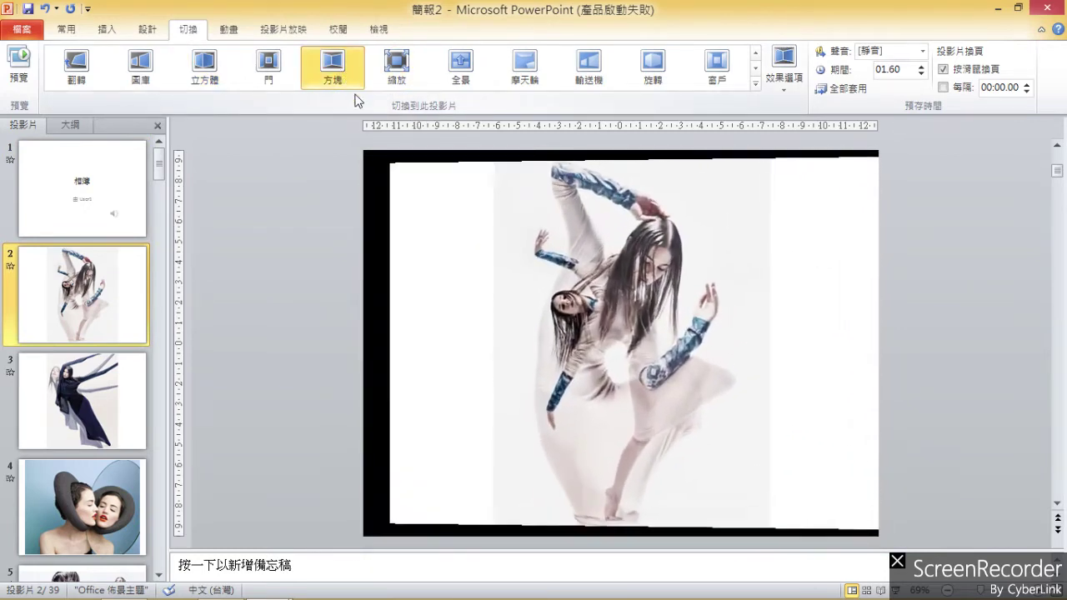
{"action": "left_click", "coordinate": [87, 189]}
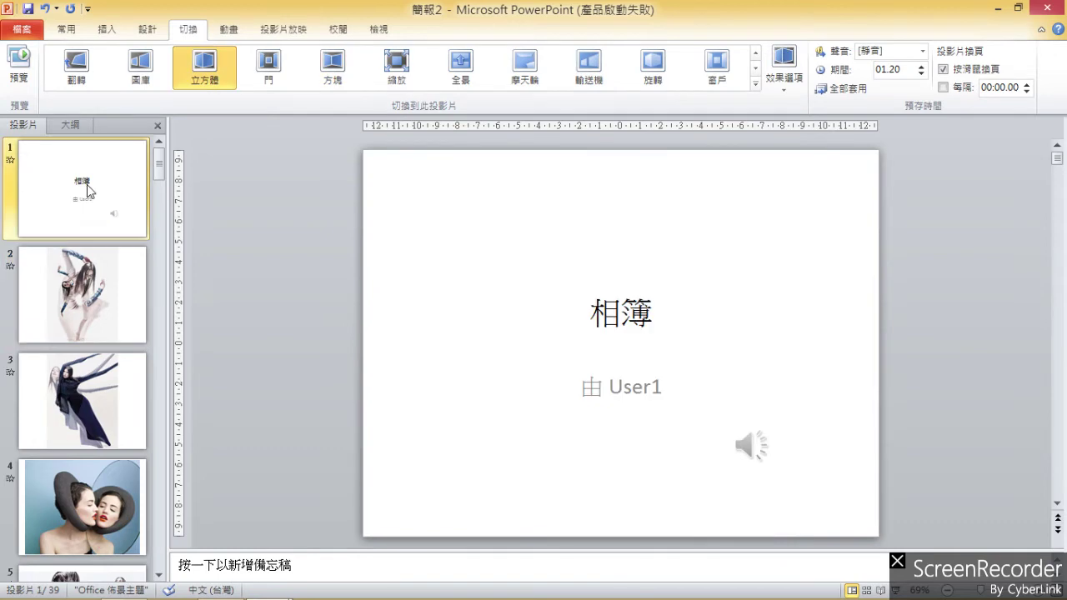
- Give slide 3 the Ferris Wheel transition
{"action": "left_click", "coordinate": [96, 383]}
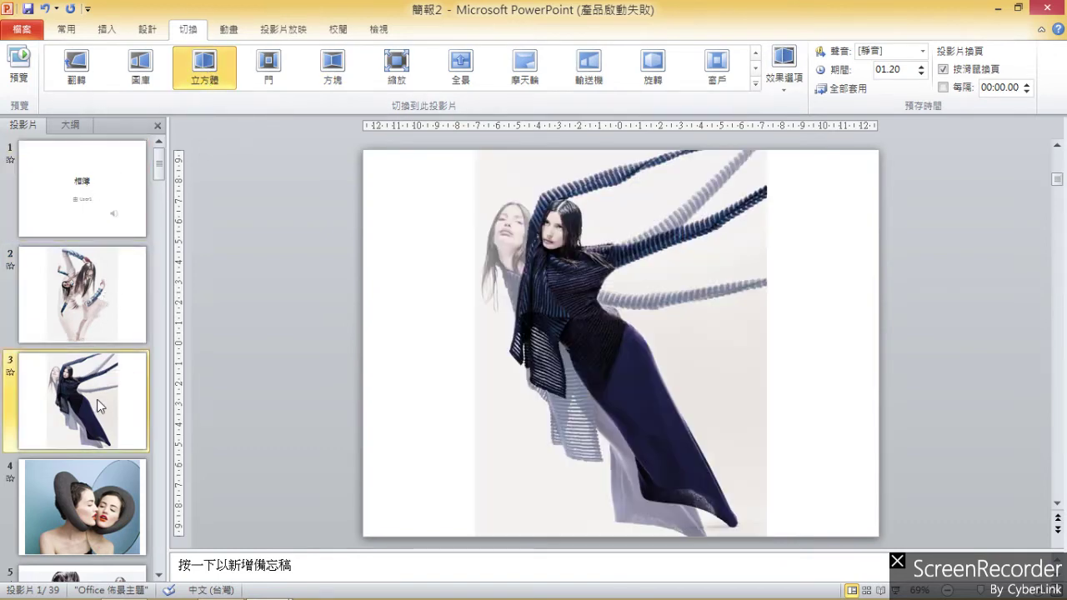
{"action": "left_click", "coordinate": [525, 71]}
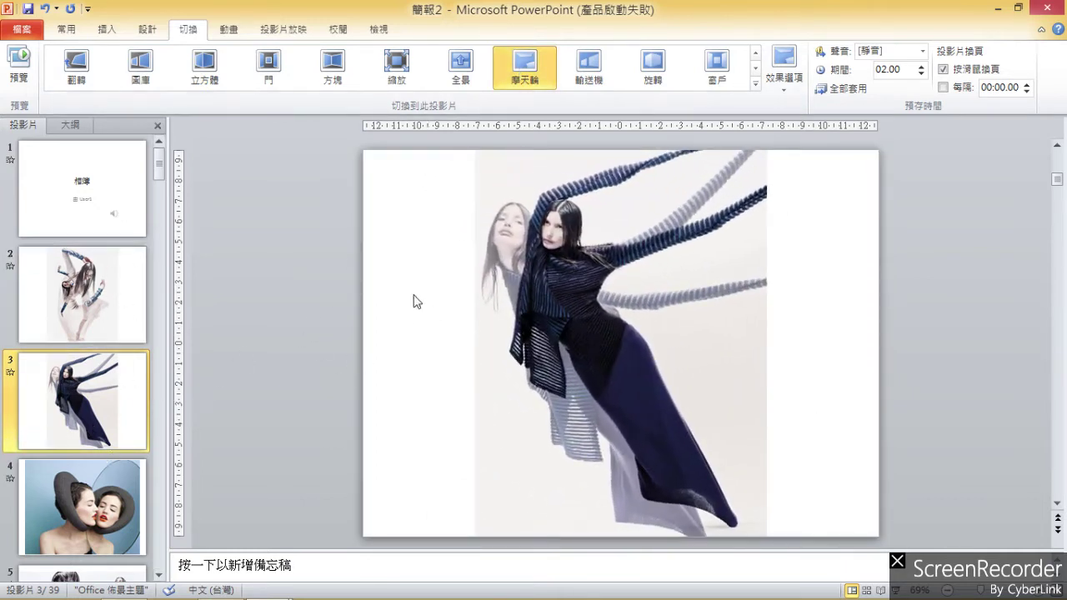
{"action": "left_click", "coordinate": [118, 198]}
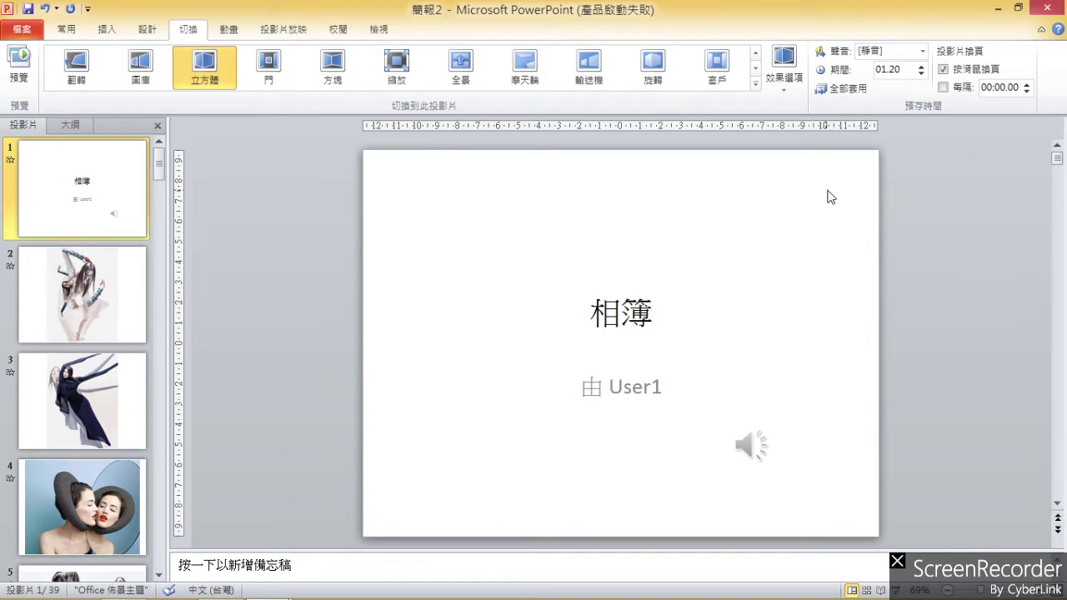
- Replace On Mouse Click with automatic advance after 00:03.00 and apply it to all slides
{"action": "left_click", "coordinate": [944, 71]}
{"action": "left_click", "coordinate": [944, 87]}
{"action": "left_click", "coordinate": [1027, 84]}
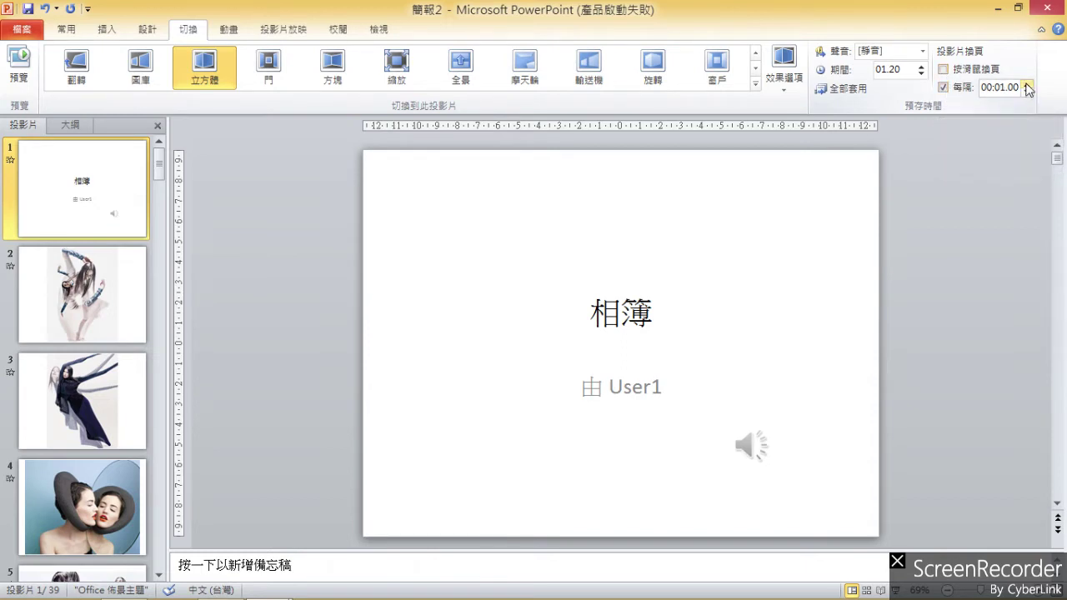
{"action": "left_click", "coordinate": [1027, 84]}
{"action": "left_click", "coordinate": [852, 90]}
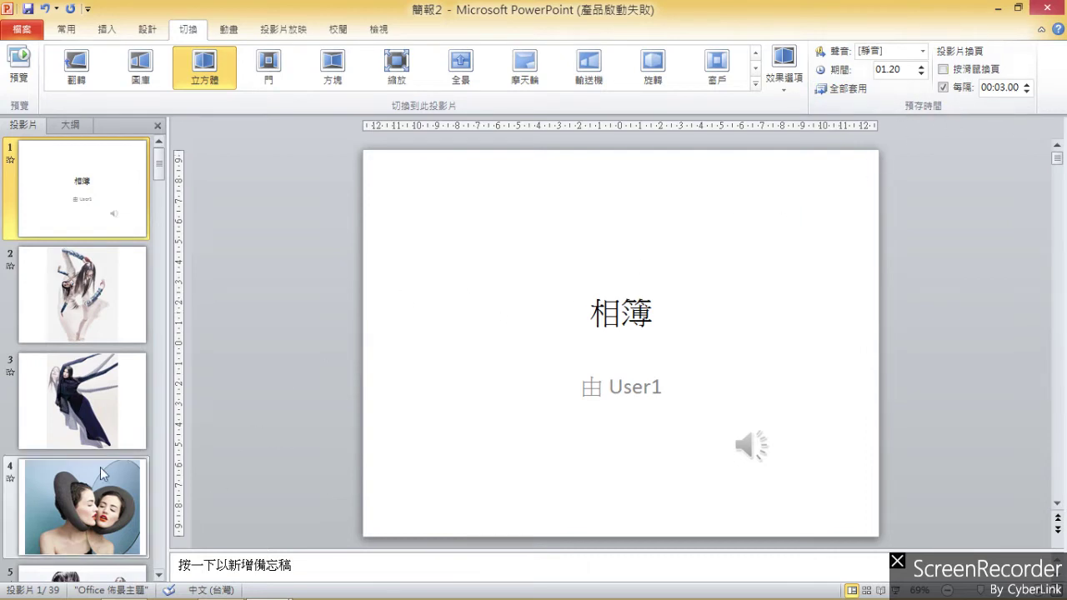
- Set slide 6 to advance after 00:04.00
{"action": "scroll", "coordinate": [84, 405], "scroll_direction": "down", "scroll_amount": 3}
{"action": "left_click", "coordinate": [105, 426]}
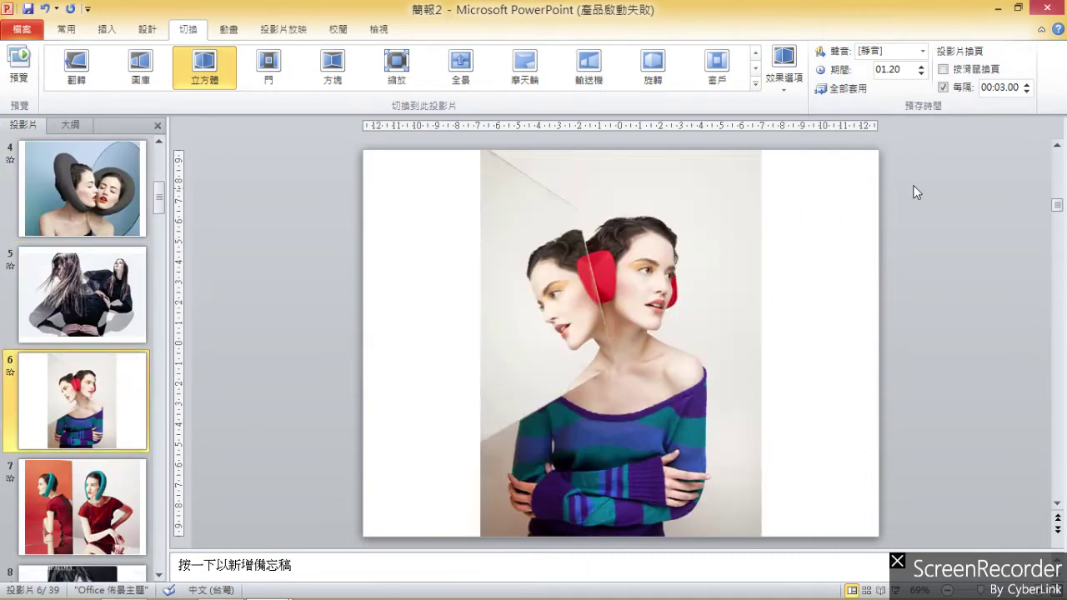
{"action": "left_click", "coordinate": [1028, 82]}
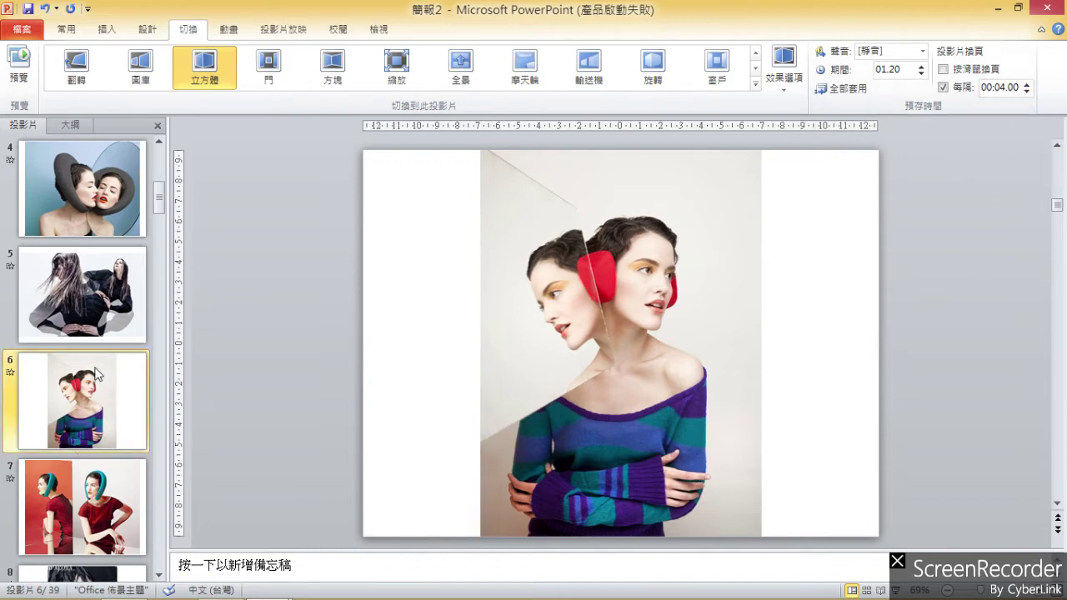
{"action": "scroll", "coordinate": [98, 375], "scroll_direction": "up", "scroll_amount": 3}
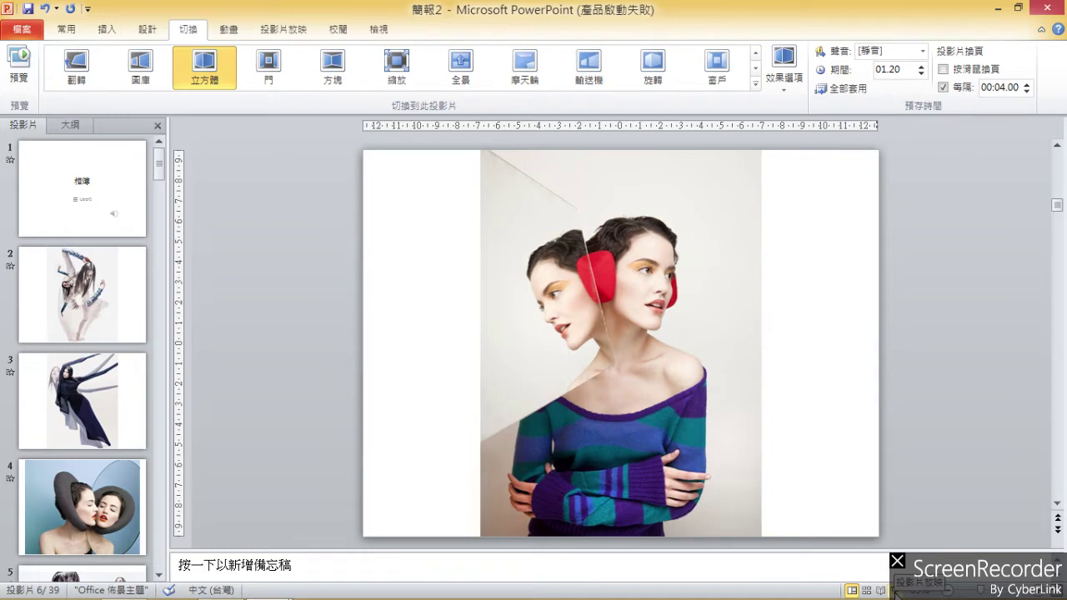
- Test the slideshow, exit it, then replay it with F5 from the title slide
{"action": "left_click", "coordinate": [896, 591]}
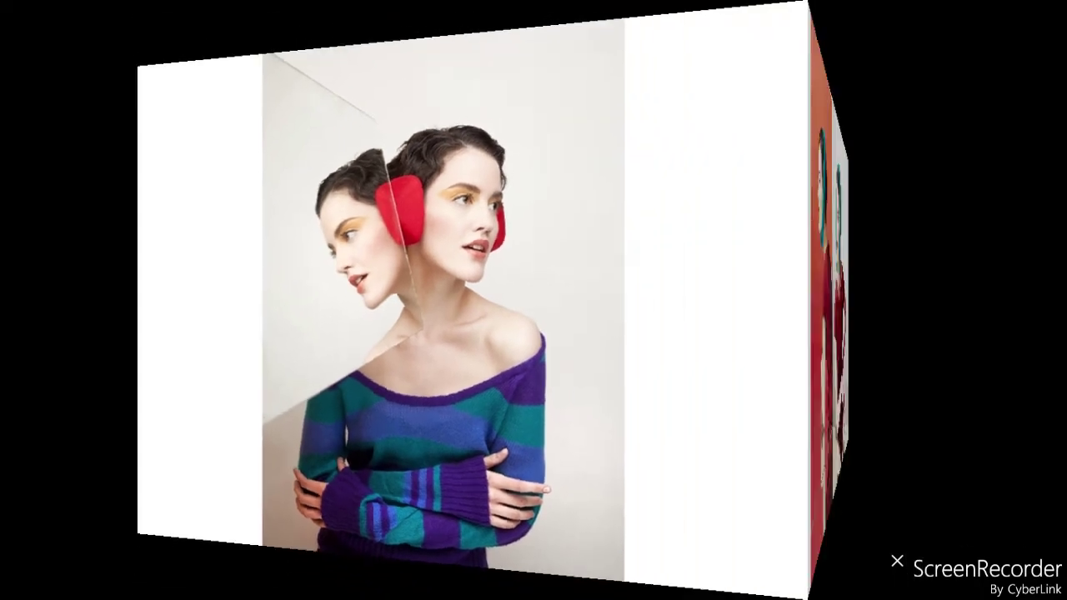
{"action": "key", "text": "Escape"}
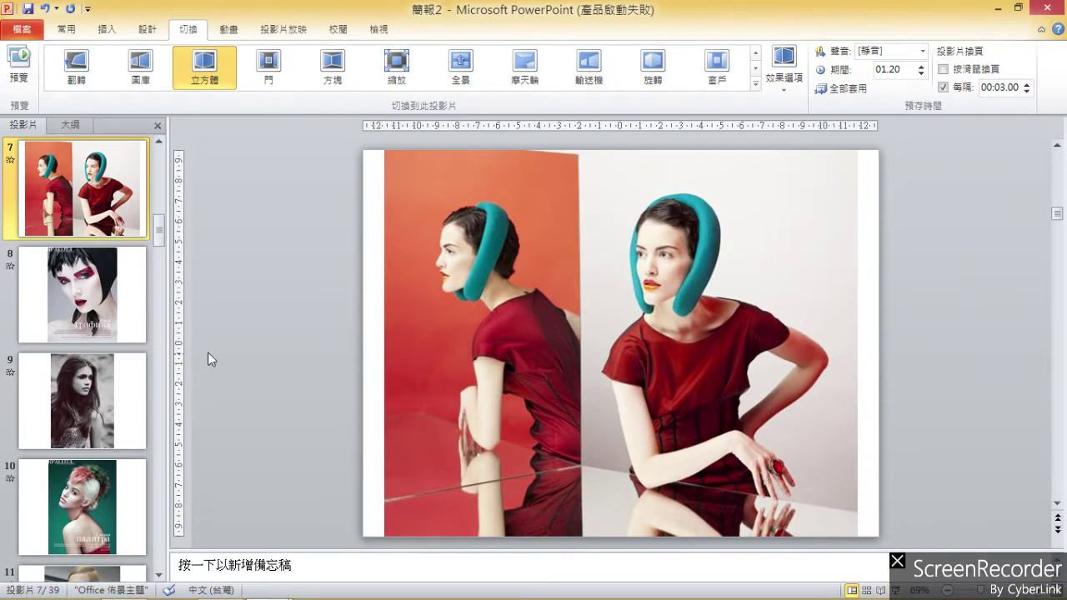
{"action": "scroll", "coordinate": [72, 367], "scroll_direction": "up", "scroll_amount": 6}
{"action": "left_click", "coordinate": [118, 192]}
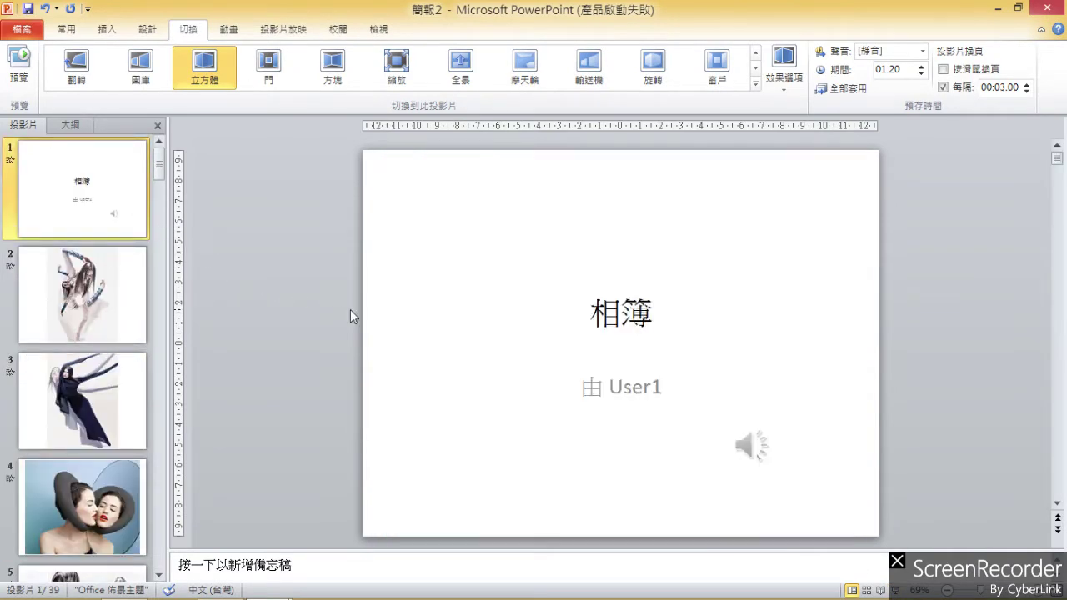
{"action": "key", "text": "F5"}
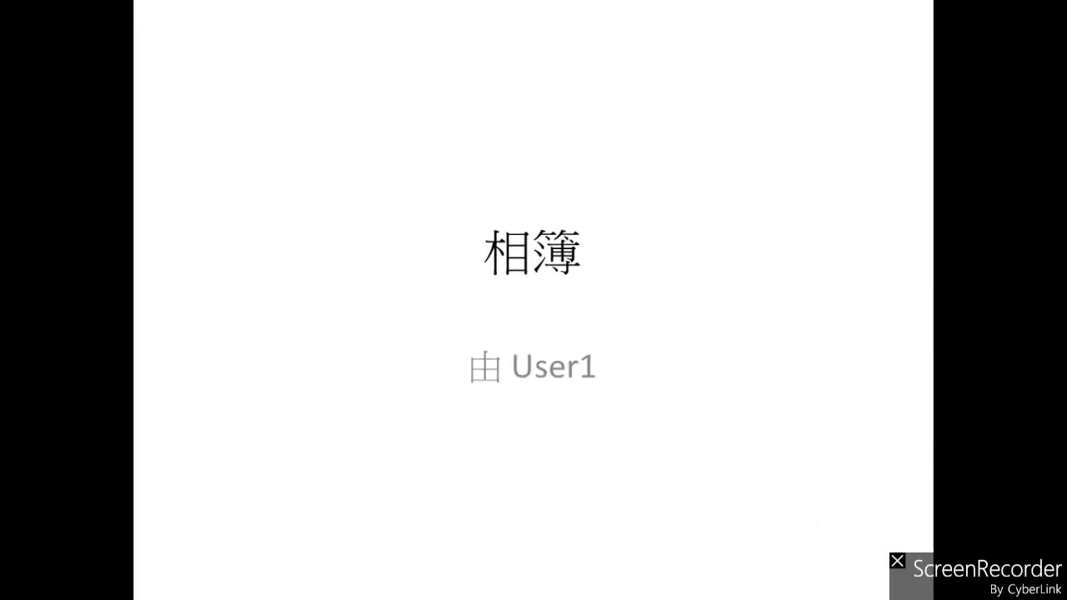
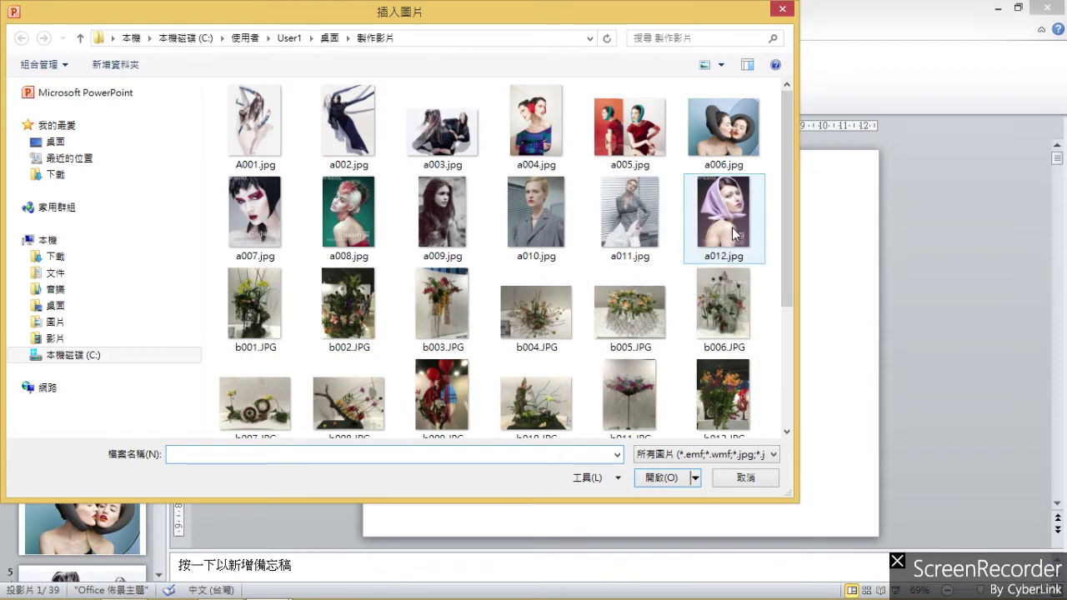
- Insert the a012.jpg headscarf photo, shrink it to 10.9 × 7.94 cm and move it left
{"action": "left_click", "coordinate": [730, 227]}
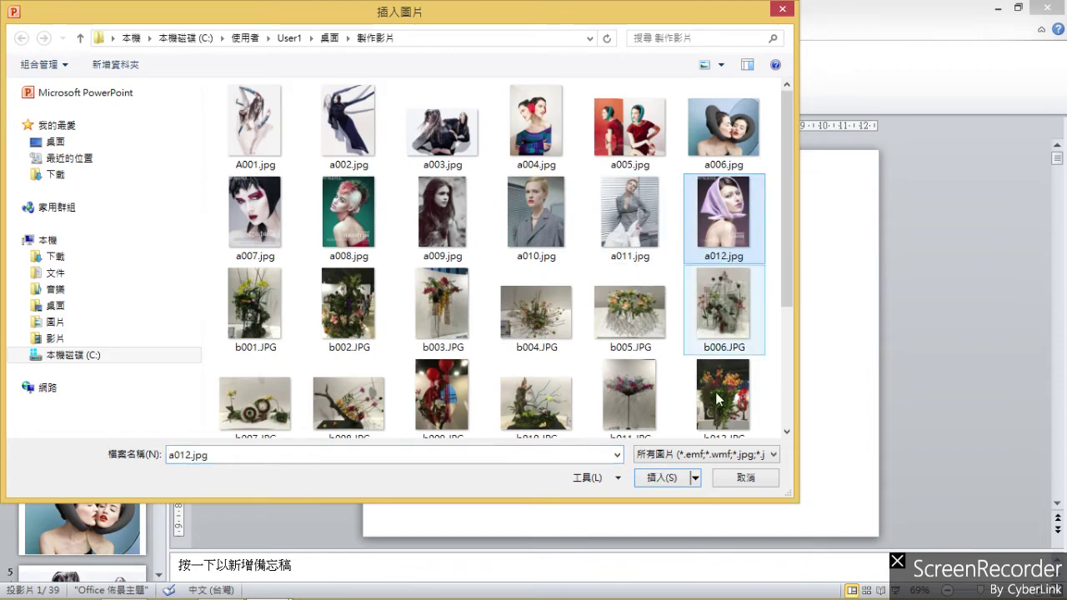
{"action": "left_click", "coordinate": [665, 483]}
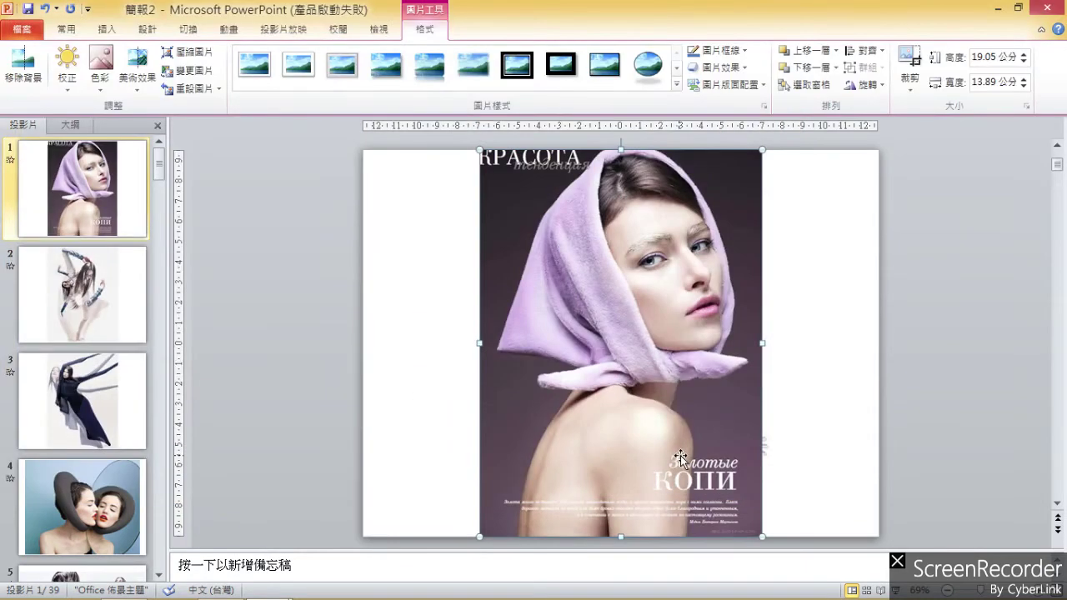
{"action": "left_click_drag", "start_coordinate": [761, 537], "coordinate": [641, 372]}
{"action": "left_click_drag", "start_coordinate": [618, 280], "coordinate": [552, 390]}
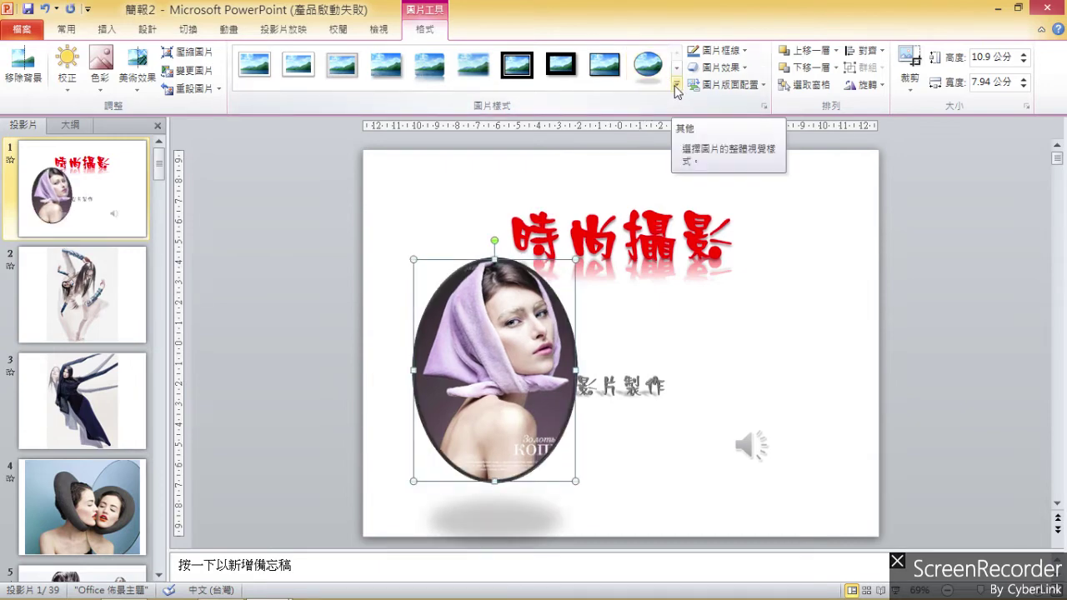
- Reselect the photo and expand the full Picture Styles gallery
{"action": "left_click", "coordinate": [725, 379]}
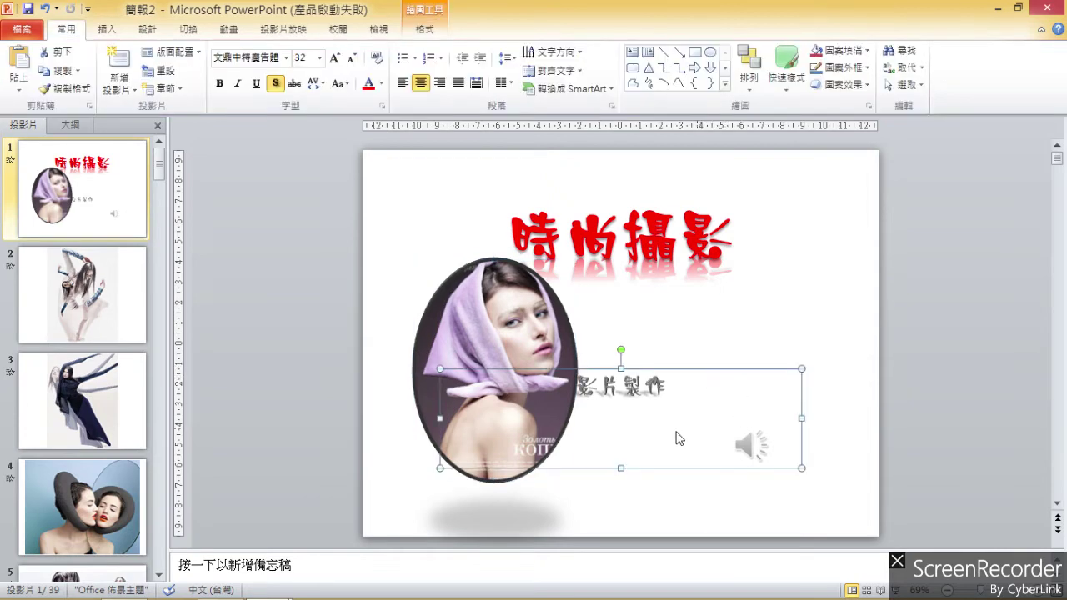
{"action": "left_click", "coordinate": [489, 350]}
{"action": "double_click", "coordinate": [490, 350]}
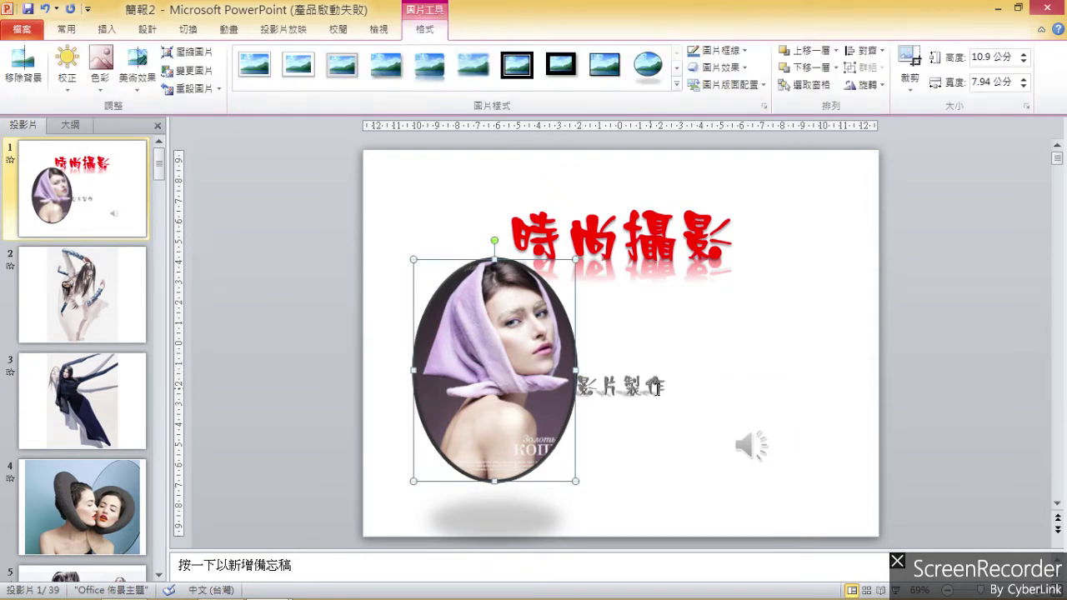
{"action": "left_click", "coordinate": [676, 94]}
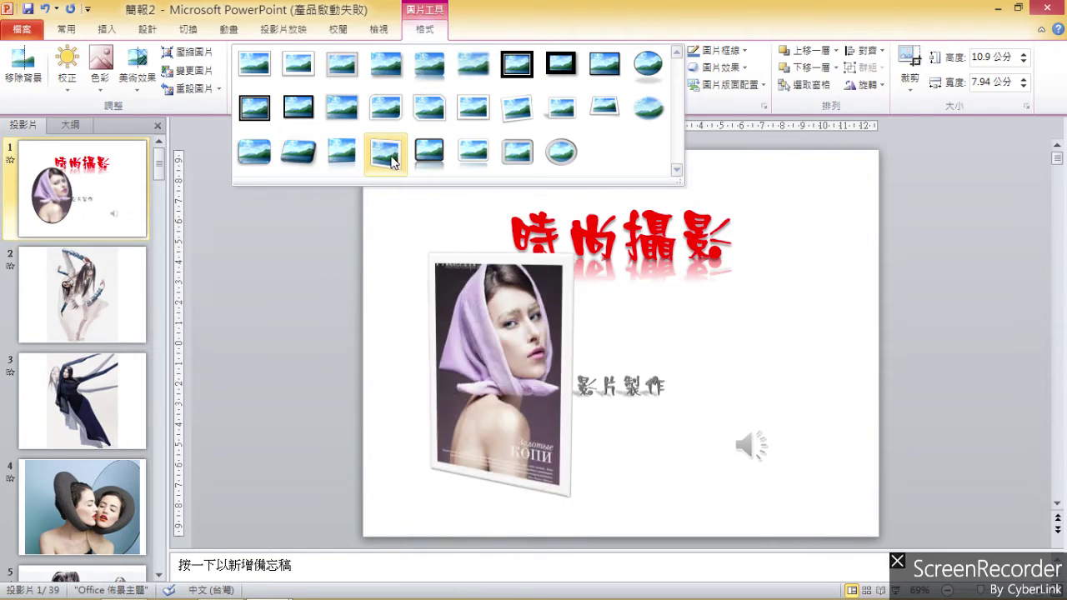
- Apply the Rotated, White style, crop the bottom to 9.16 × 7.94 cm, and reposition the photo
{"action": "left_click", "coordinate": [523, 117]}
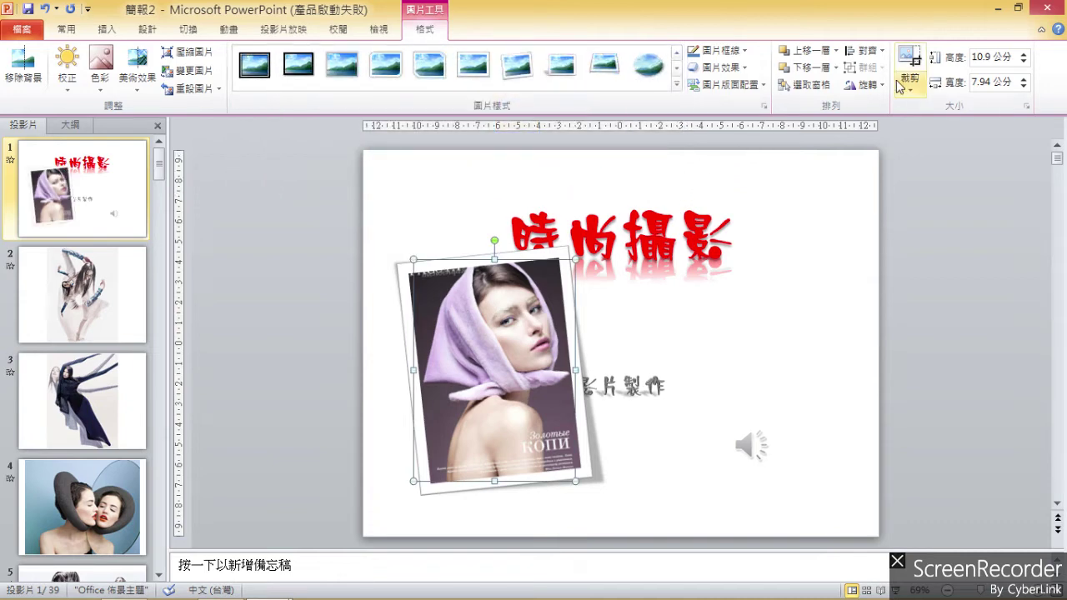
{"action": "left_click", "coordinate": [925, 63]}
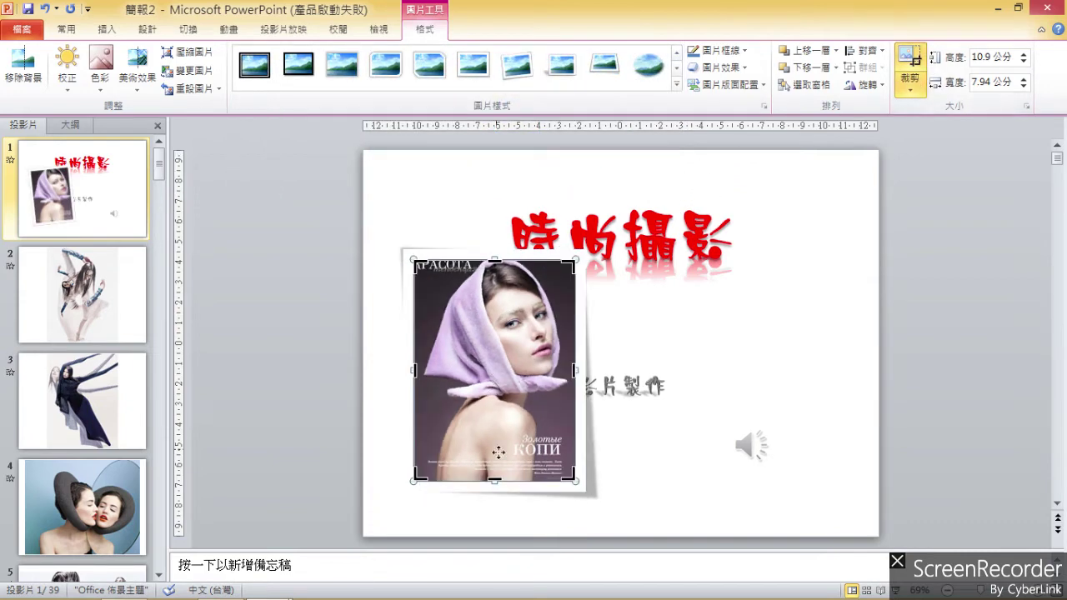
{"action": "left_click_drag", "start_coordinate": [495, 482], "coordinate": [510, 442]}
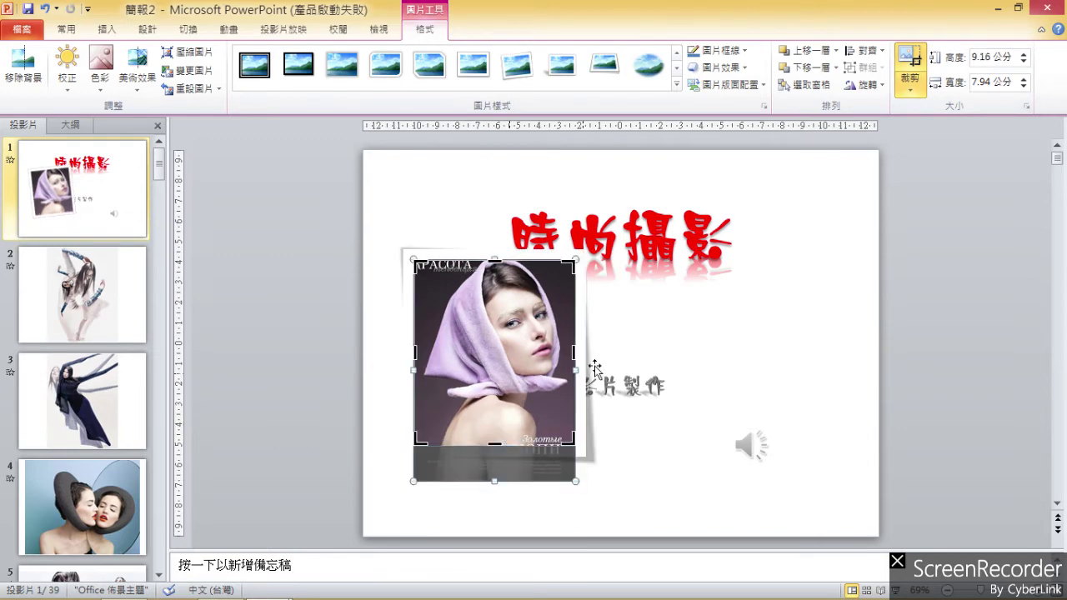
{"action": "left_click", "coordinate": [909, 69]}
{"action": "left_click_drag", "start_coordinate": [459, 377], "coordinate": [516, 389]}
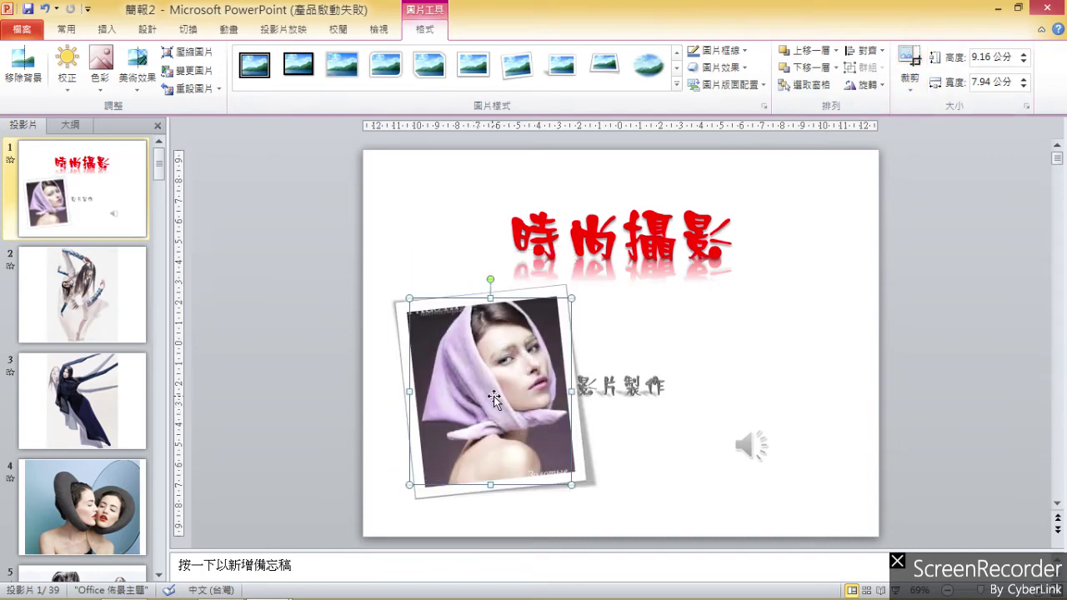
- Send the photo to back, enlarge it to 10.78 × 9.35 cm, and nudge it into place
{"action": "left_click", "coordinate": [836, 68]}
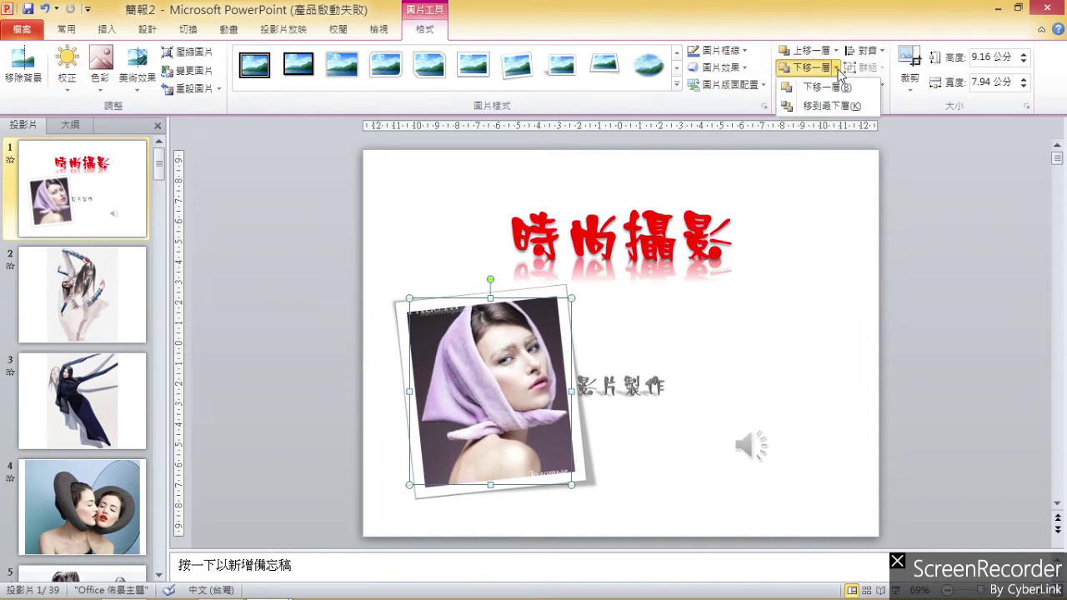
{"action": "left_click", "coordinate": [822, 106]}
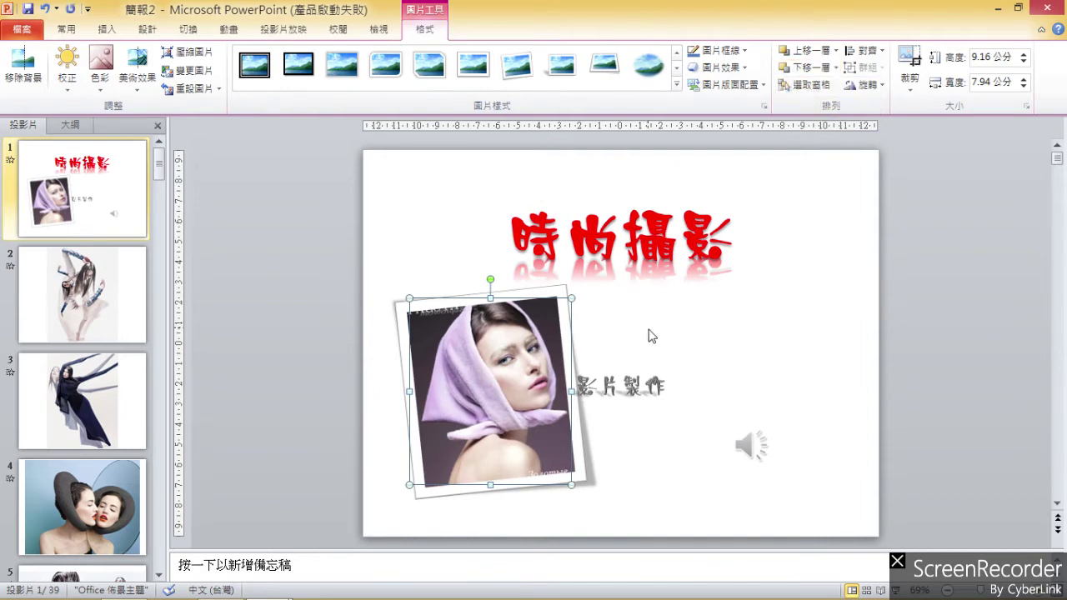
{"action": "left_click_drag", "start_coordinate": [510, 379], "coordinate": [512, 359]}
{"action": "left_click_drag", "start_coordinate": [574, 271], "coordinate": [597, 258]}
{"action": "left_click_drag", "start_coordinate": [538, 326], "coordinate": [547, 350]}
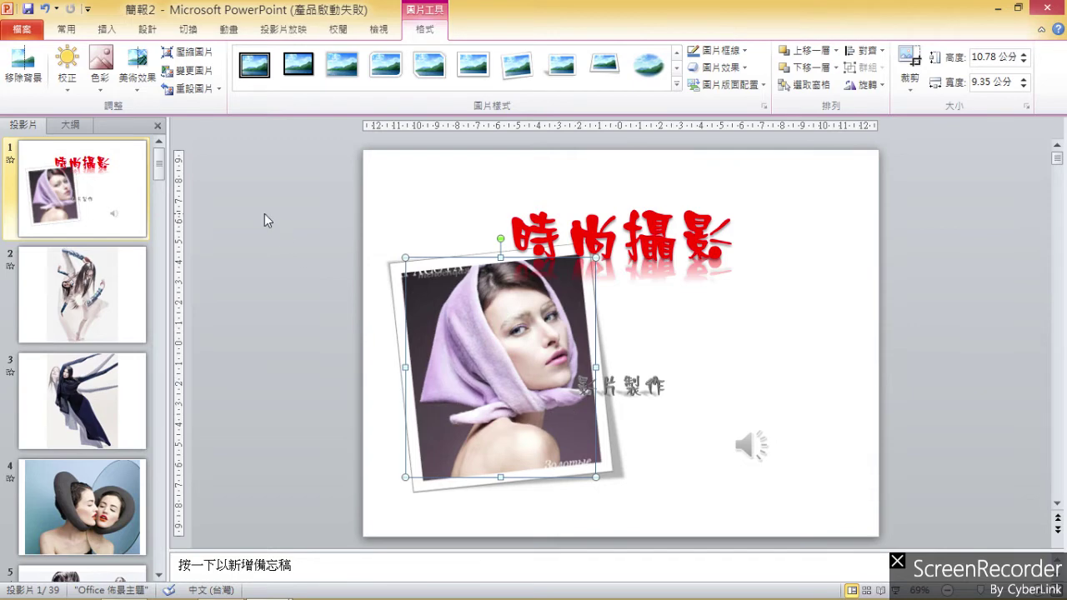
- Recolor the photo with the 'Purple, Accent color 4 Dark' tint
{"action": "left_click", "coordinate": [68, 83]}
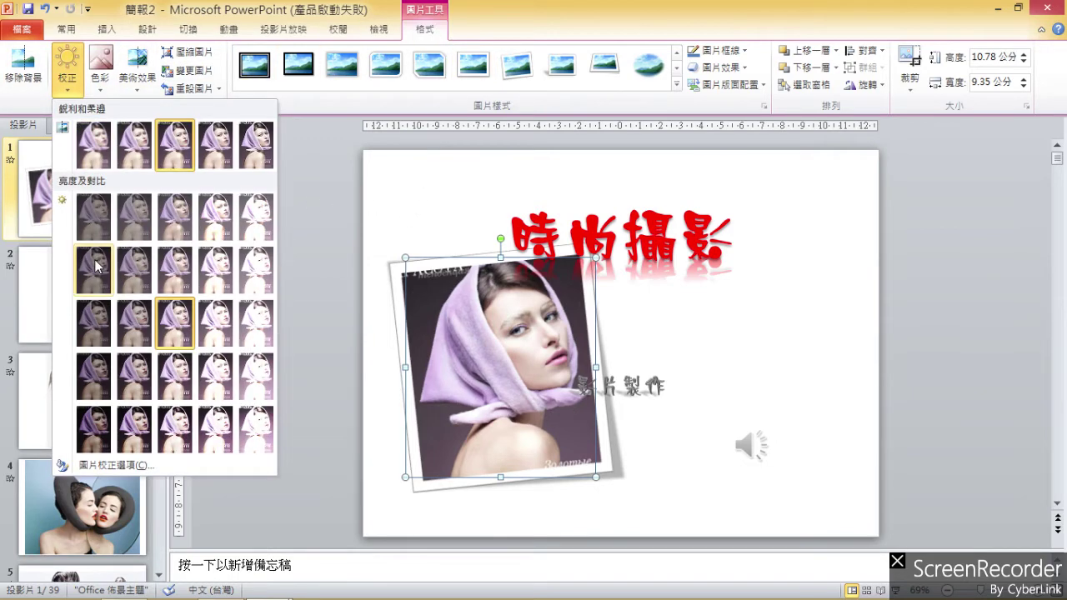
{"action": "left_click", "coordinate": [101, 79]}
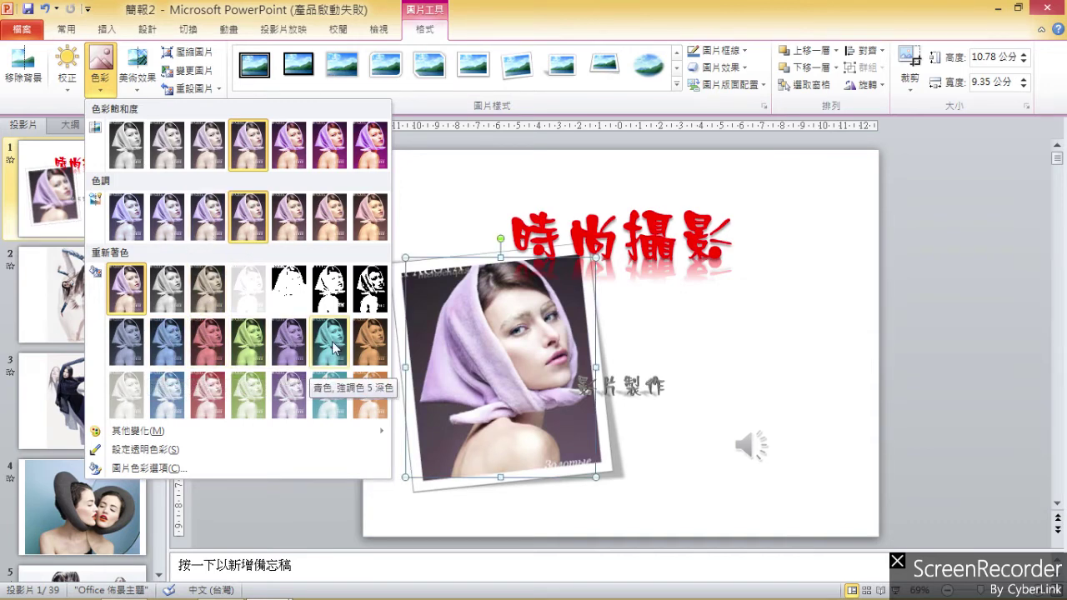
{"action": "left_click", "coordinate": [283, 347]}
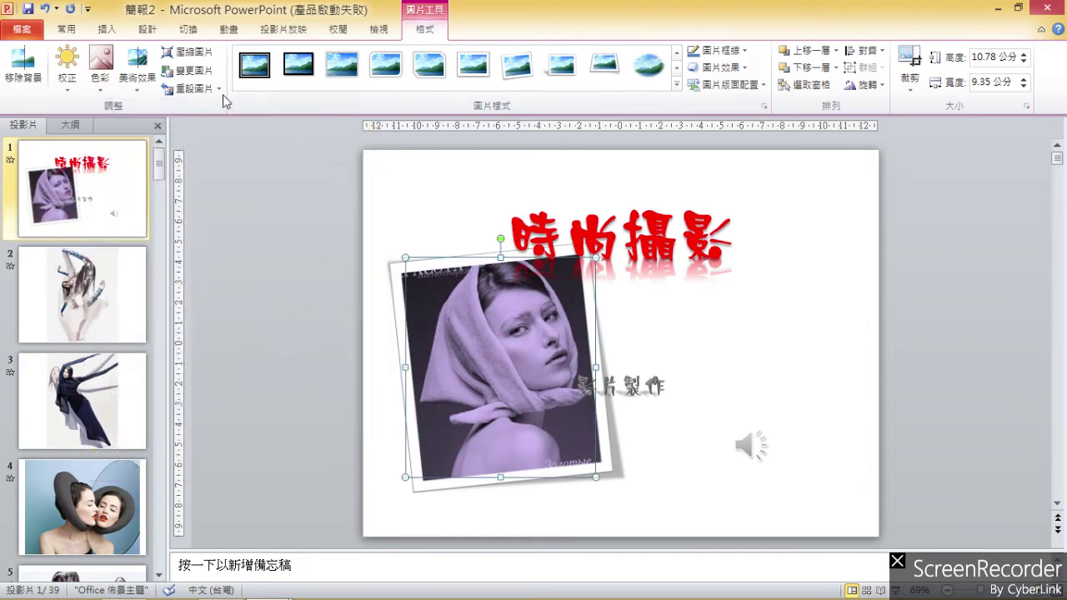
{"action": "left_click", "coordinate": [137, 68]}
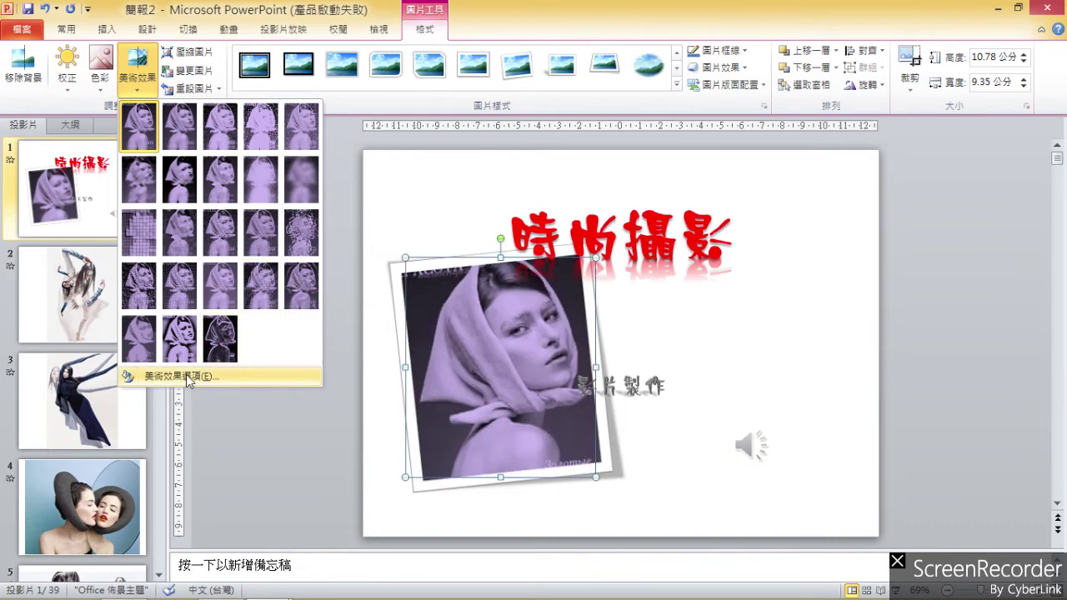
- Apply the Brightness +20% Contrast −20% correction to the purple photo
{"action": "left_click", "coordinate": [186, 375]}
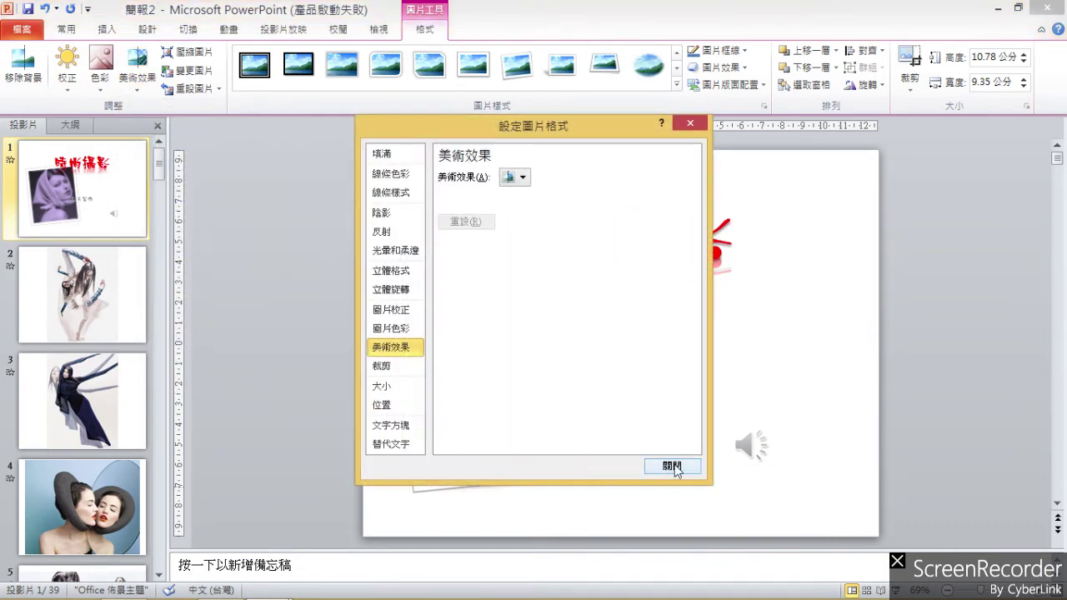
{"action": "left_click", "coordinate": [672, 467]}
{"action": "left_click", "coordinate": [137, 76]}
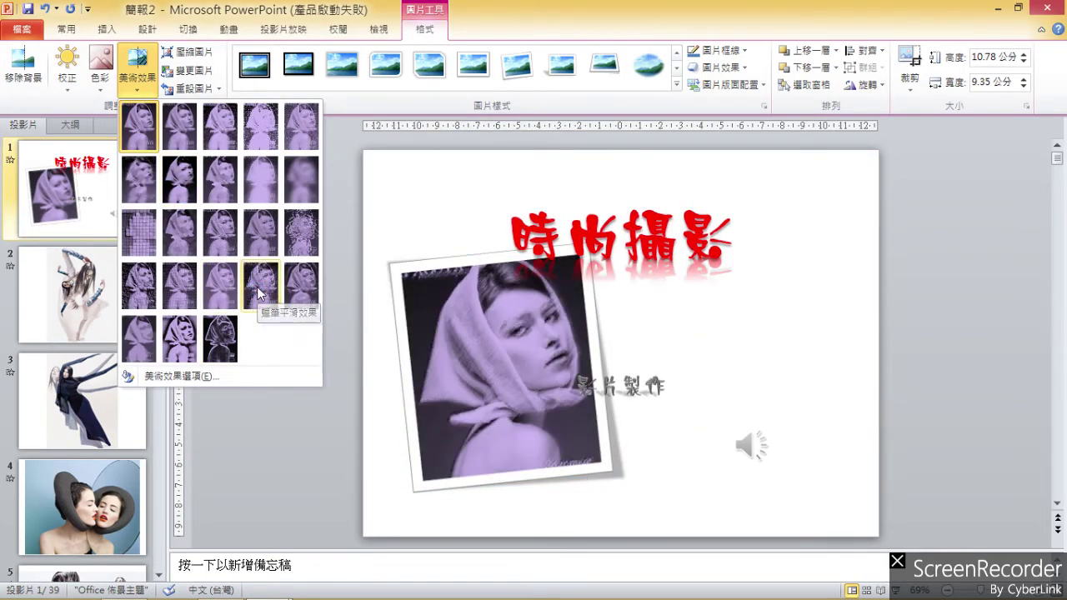
{"action": "left_click", "coordinate": [597, 346]}
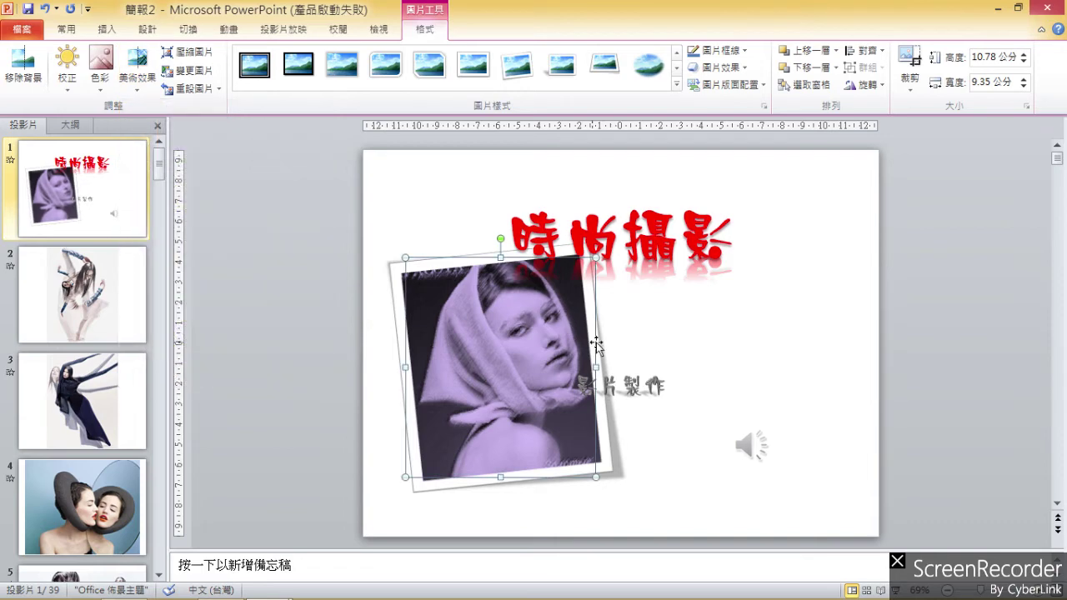
{"action": "left_click", "coordinate": [66, 88]}
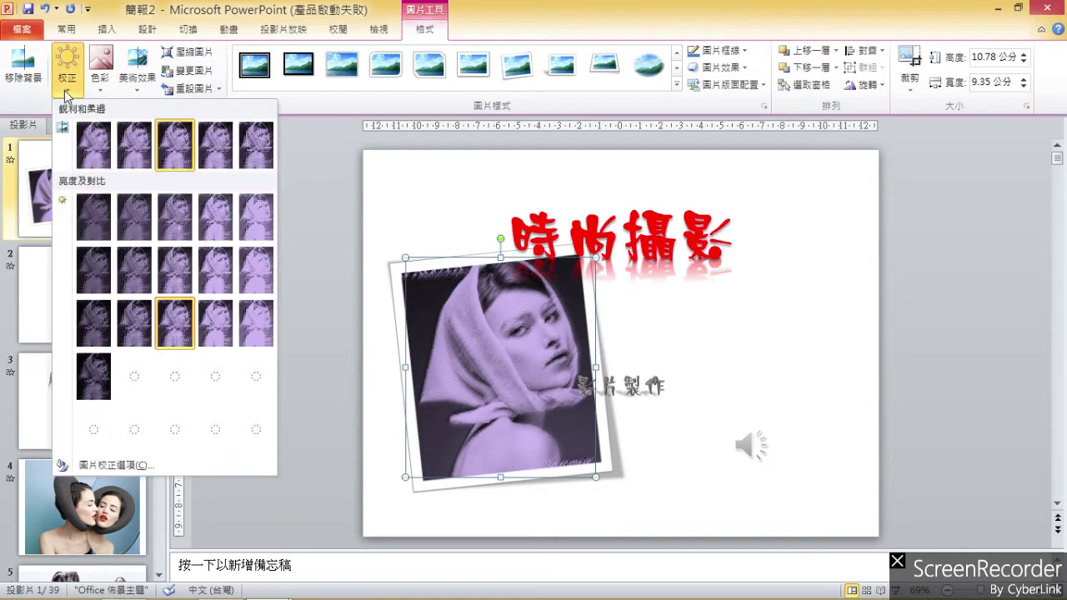
{"action": "left_click", "coordinate": [210, 255]}
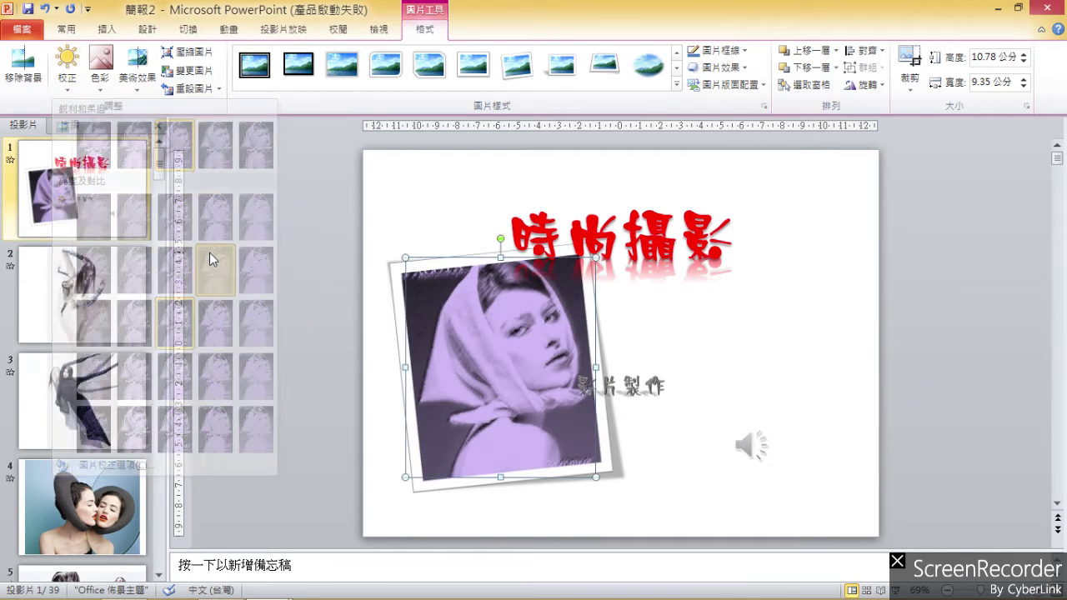
- Narrow the photo slightly from its right edge, then select the title box
{"action": "left_click", "coordinate": [795, 269]}
{"action": "left_click", "coordinate": [716, 238]}
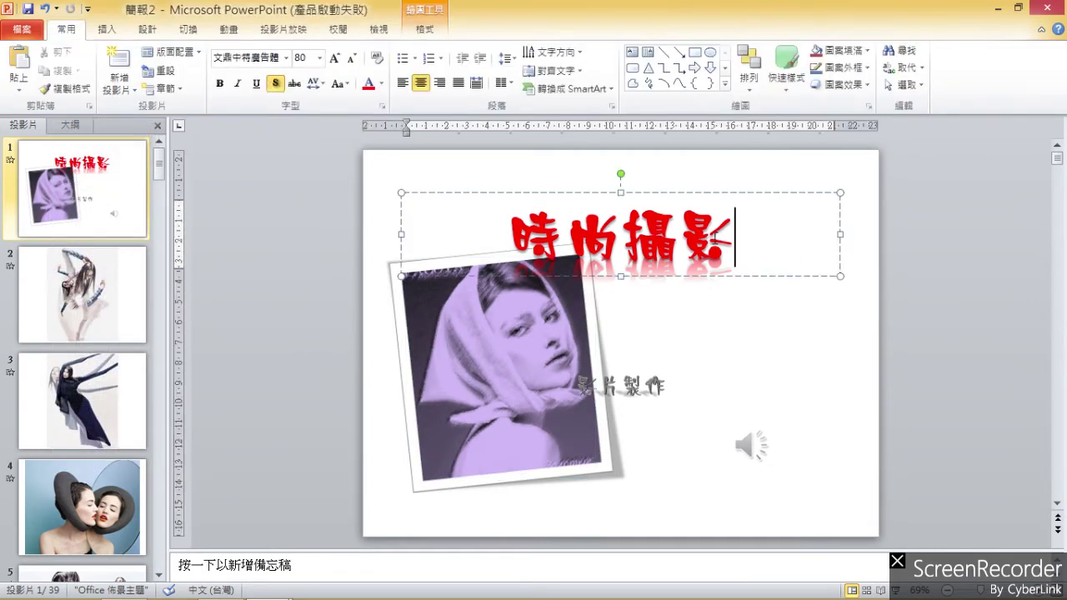
{"action": "left_click", "coordinate": [784, 338]}
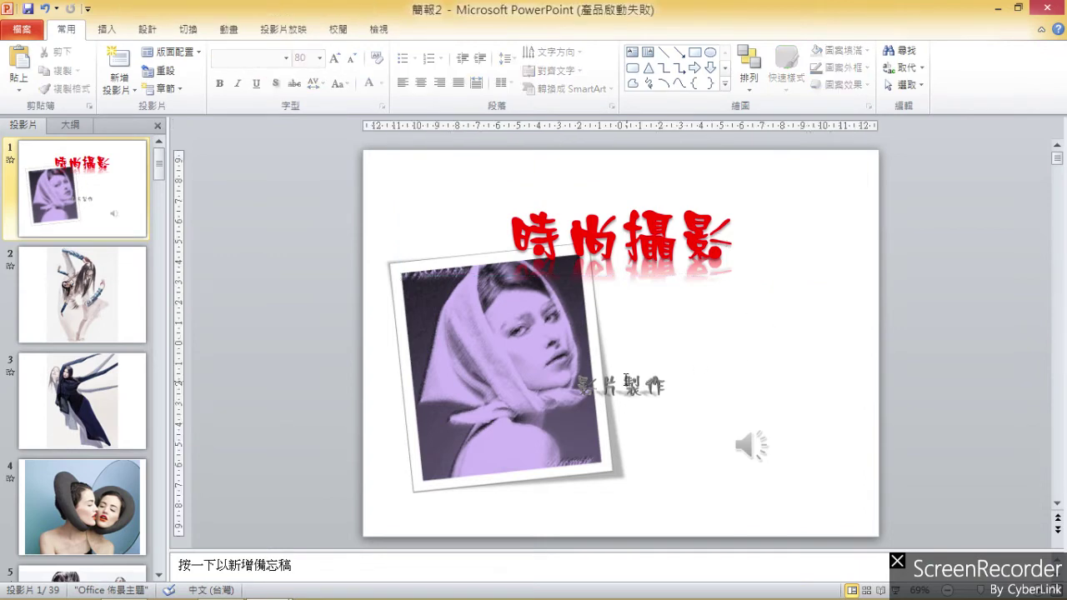
{"action": "left_click", "coordinate": [583, 371]}
{"action": "left_click", "coordinate": [593, 332]}
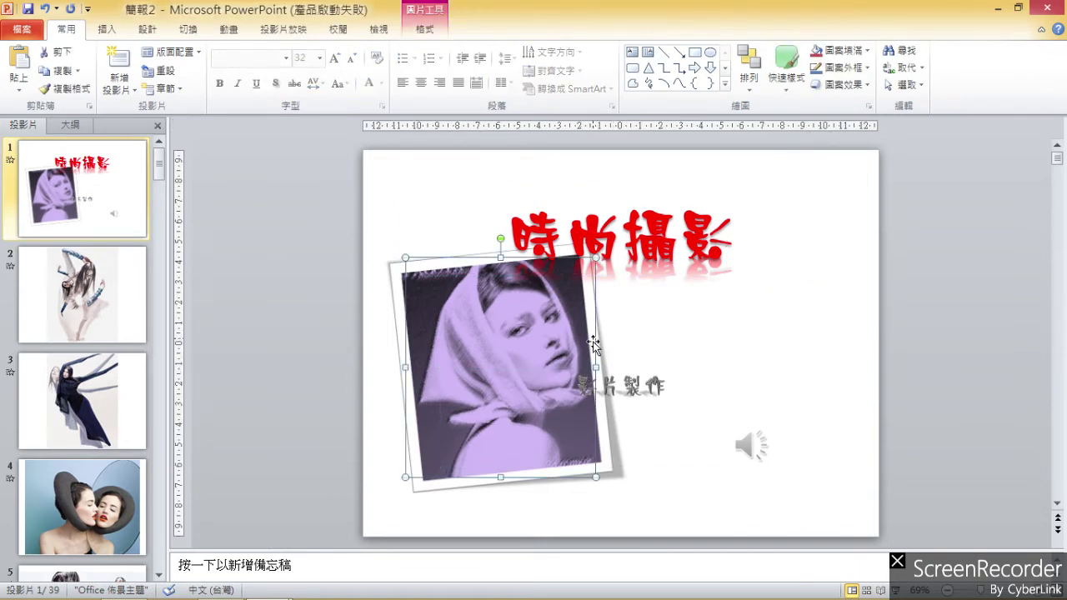
{"action": "left_click_drag", "start_coordinate": [595, 367], "coordinate": [569, 367]}
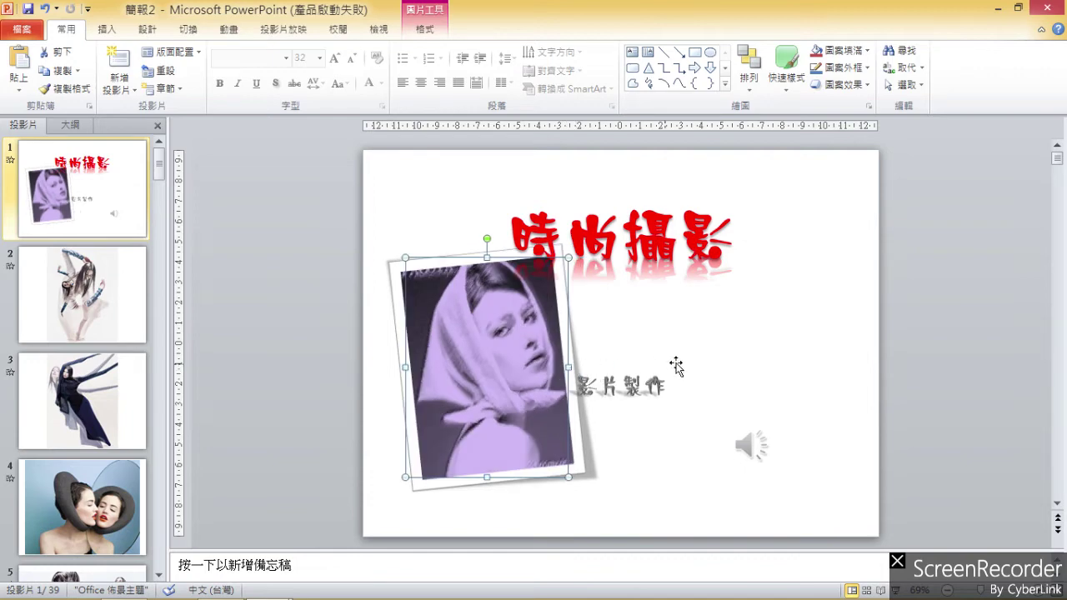
{"action": "left_click", "coordinate": [807, 340]}
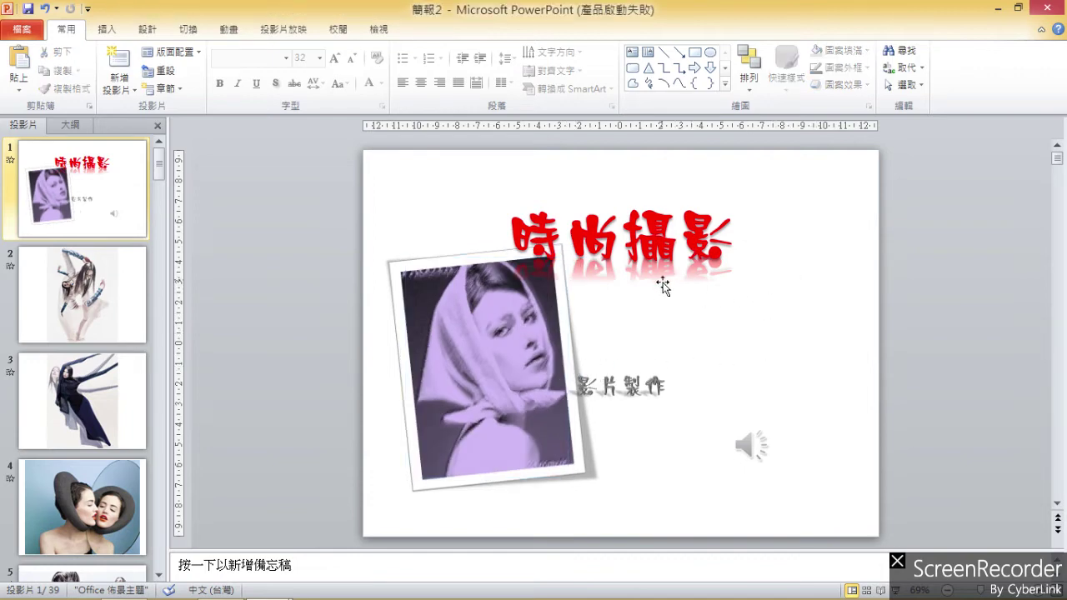
{"action": "left_click", "coordinate": [687, 255]}
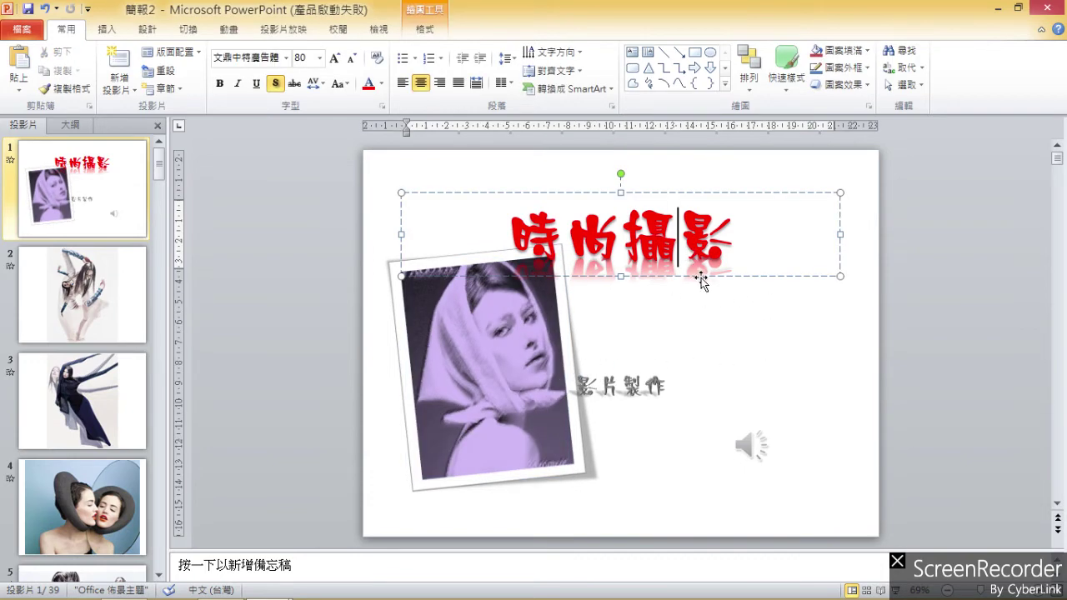
{"action": "left_click", "coordinate": [701, 279]}
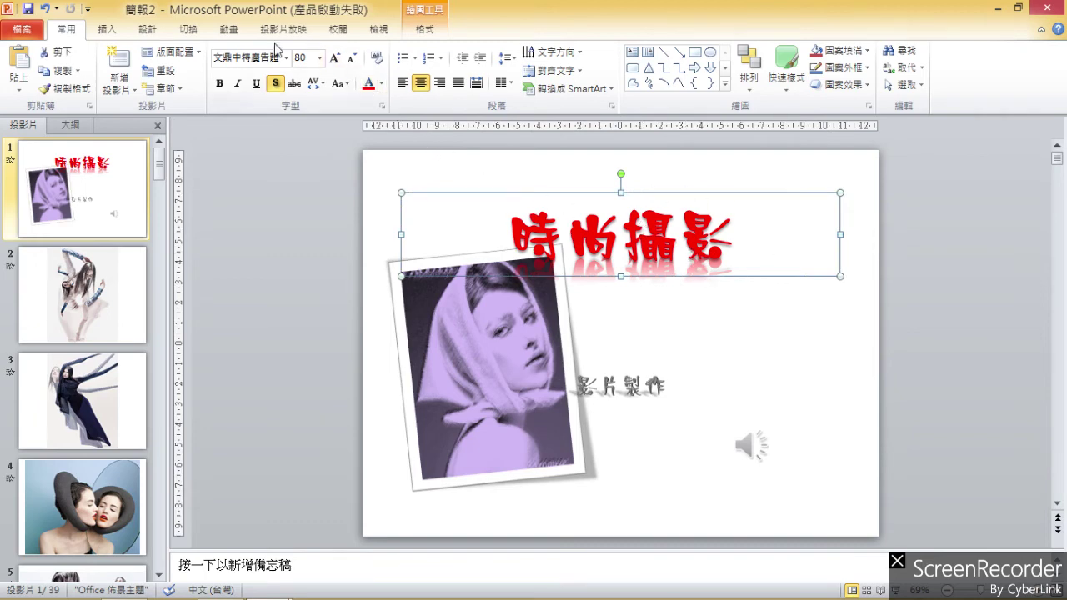
- Give the 時尚攝影 title a 蹺蹺板 (Teeter) emphasis starting After Previous
{"action": "left_click", "coordinate": [227, 33]}
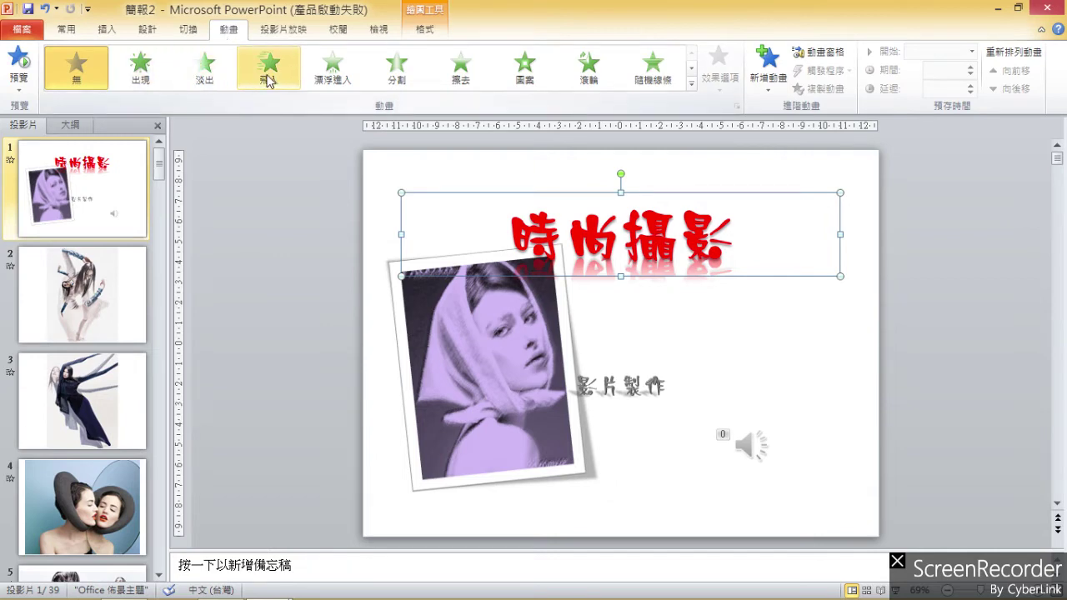
{"action": "left_click", "coordinate": [692, 84]}
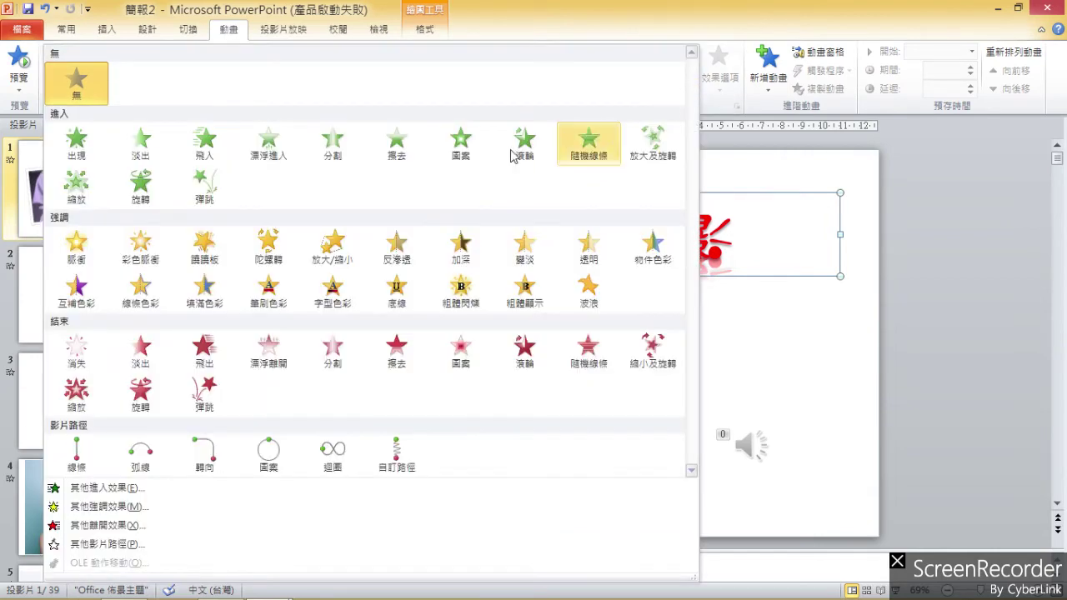
{"action": "left_click", "coordinate": [214, 246]}
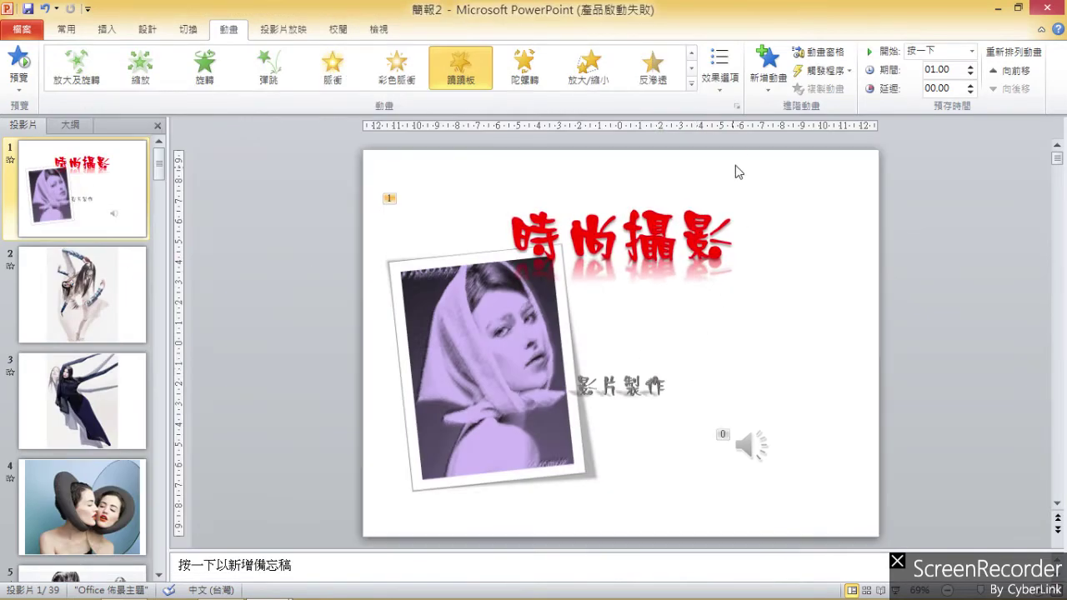
{"action": "left_click", "coordinate": [973, 52]}
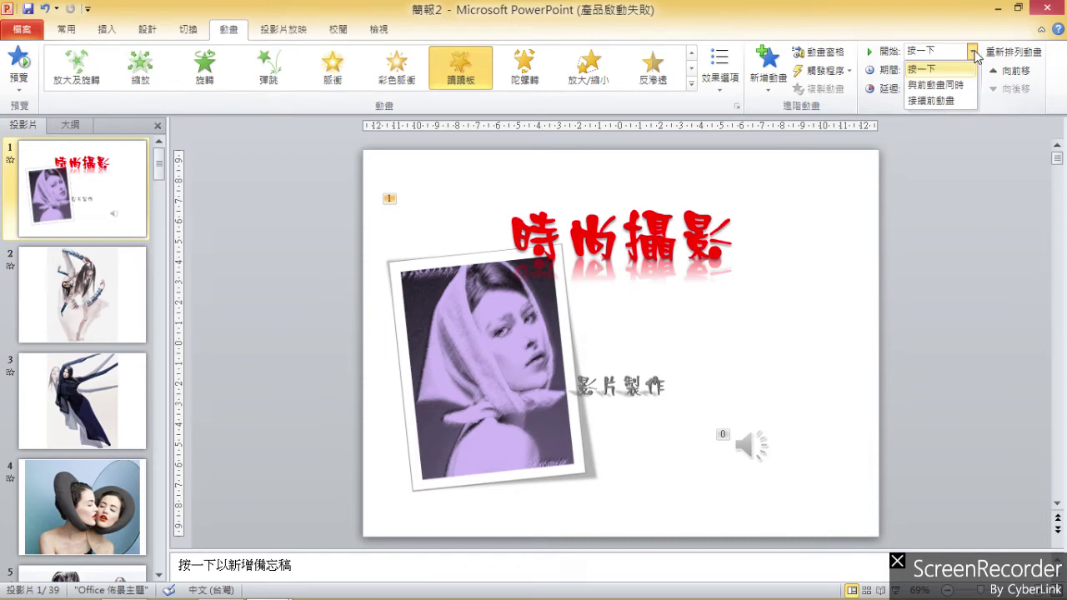
{"action": "left_click", "coordinate": [960, 104]}
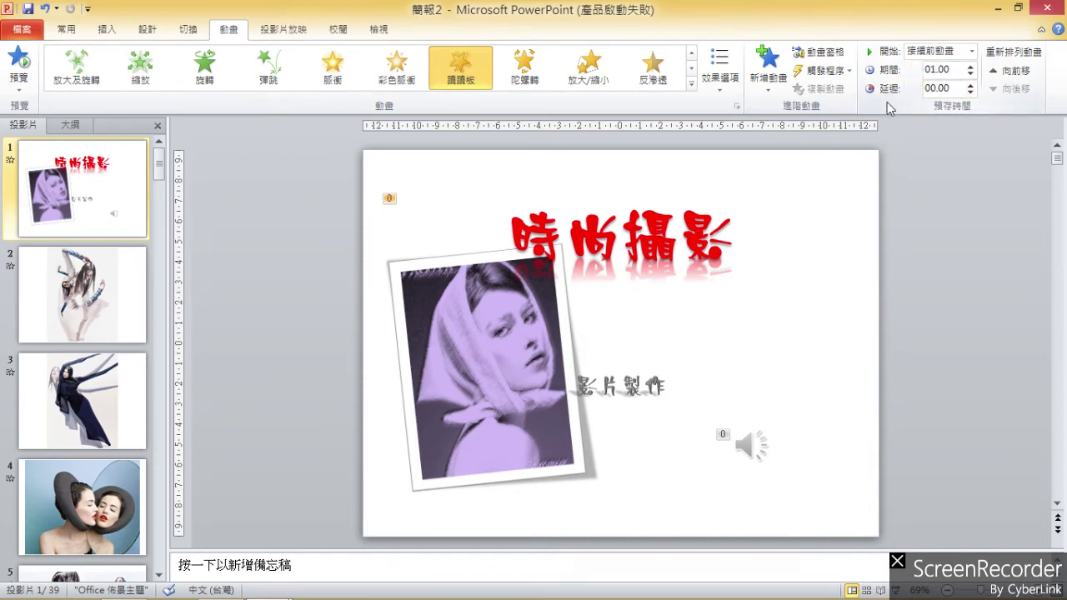
{"action": "left_click", "coordinate": [498, 426]}
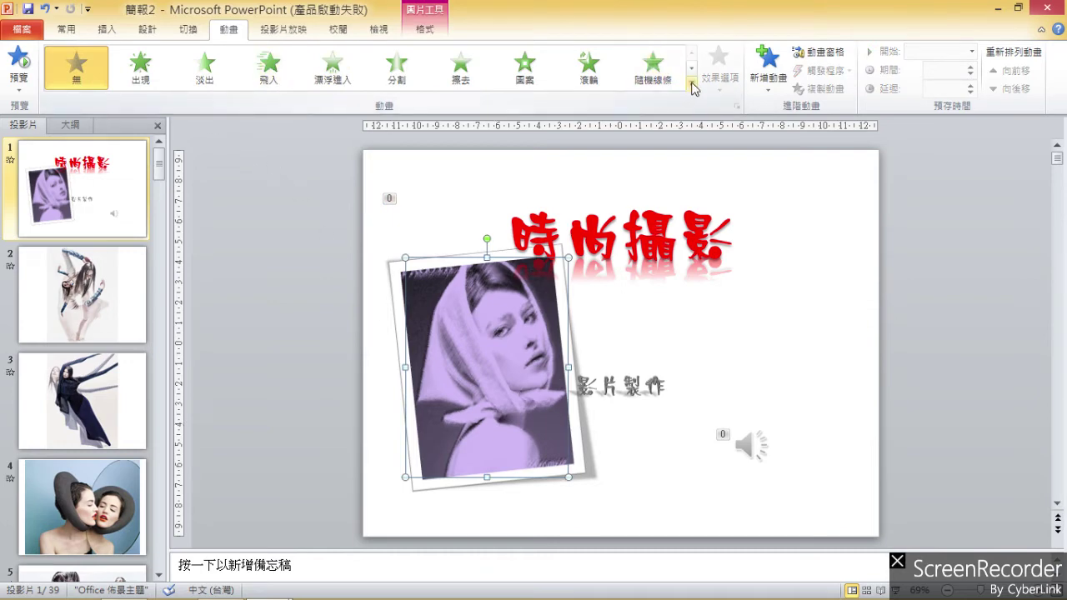
- Animate the photo with a 2-second 放大/縮小 (Grow/Shrink) emphasis starting After Previous
{"action": "left_click", "coordinate": [692, 83]}
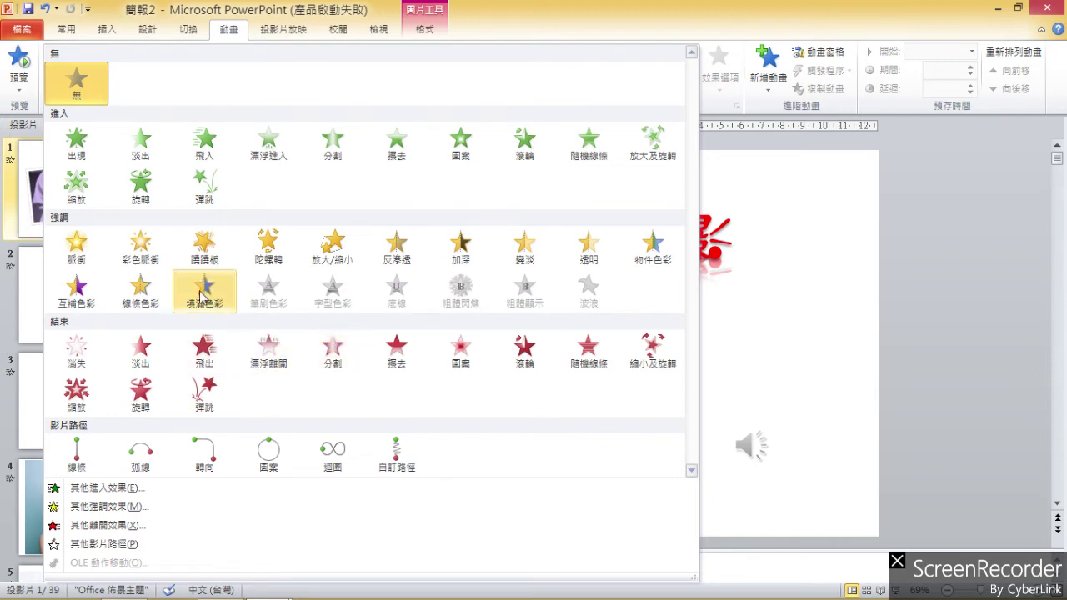
{"action": "left_click", "coordinate": [140, 250]}
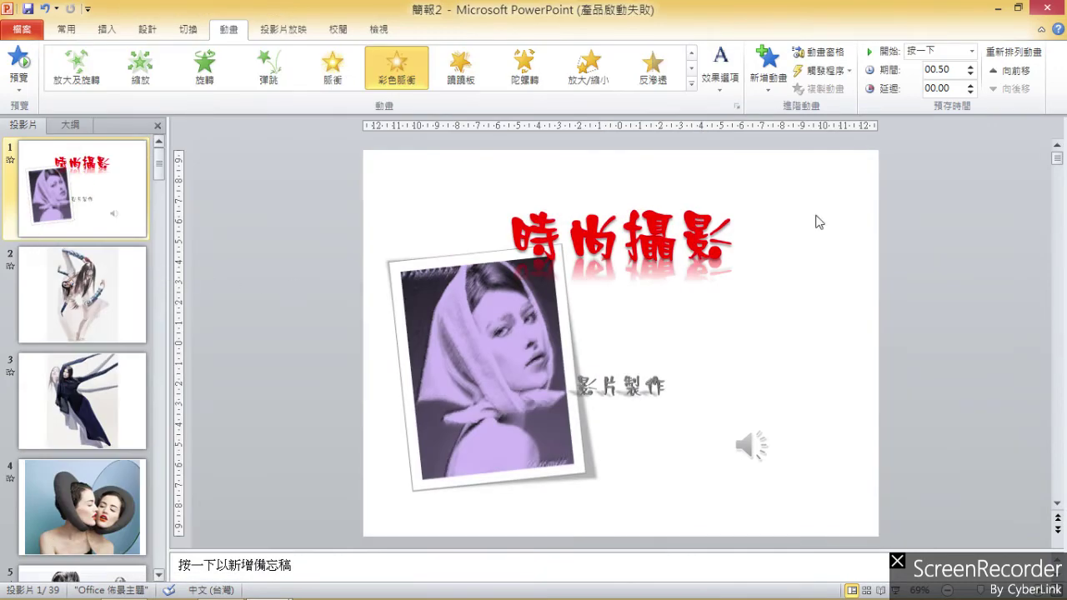
{"action": "left_click", "coordinate": [971, 50]}
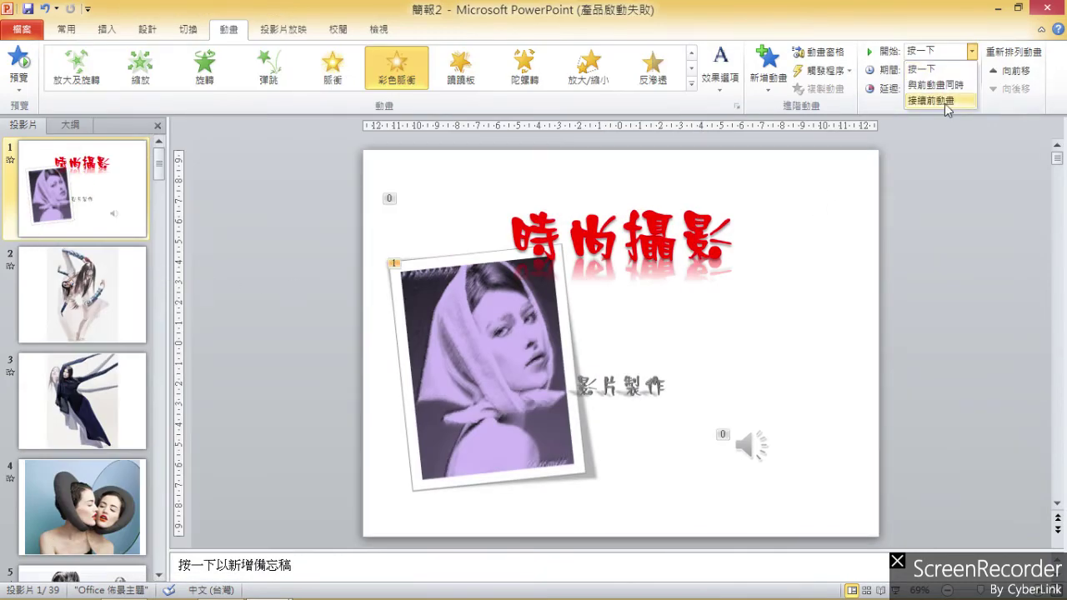
{"action": "left_click", "coordinate": [931, 100]}
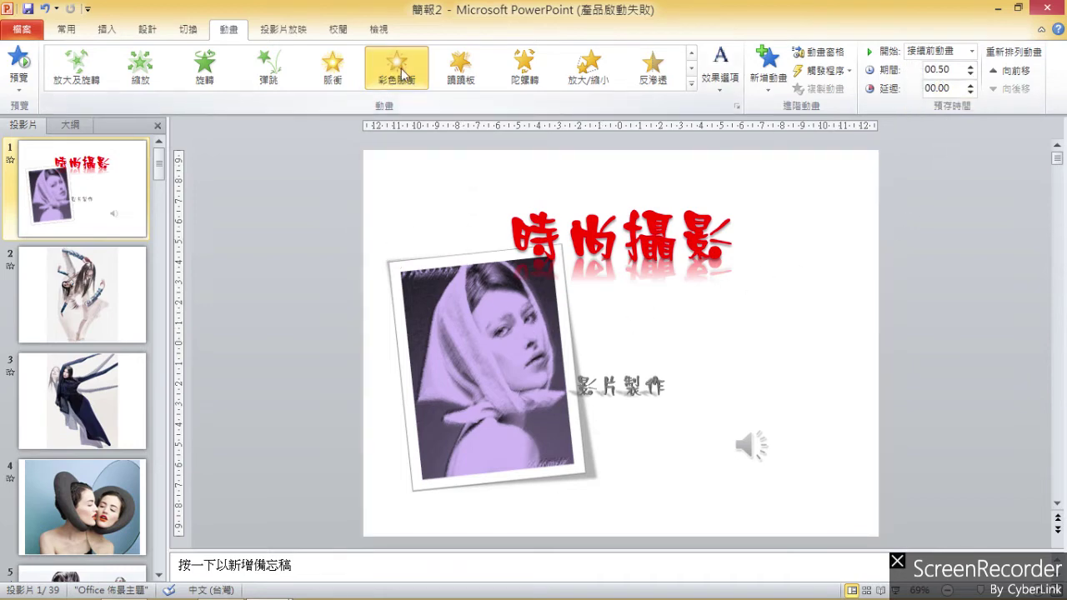
{"action": "left_click", "coordinate": [691, 83]}
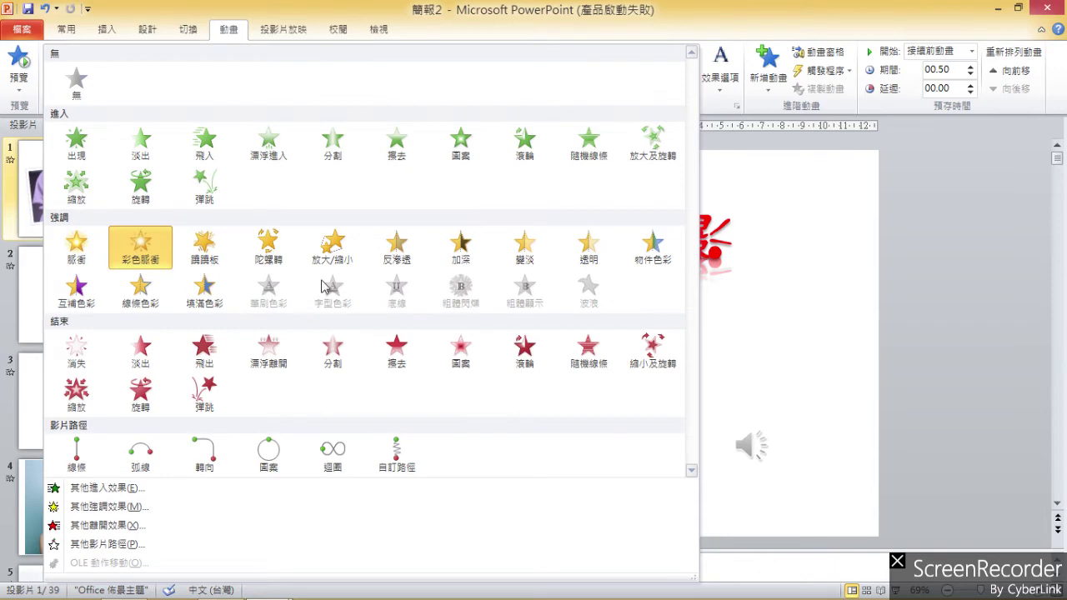
{"action": "left_click", "coordinate": [342, 255]}
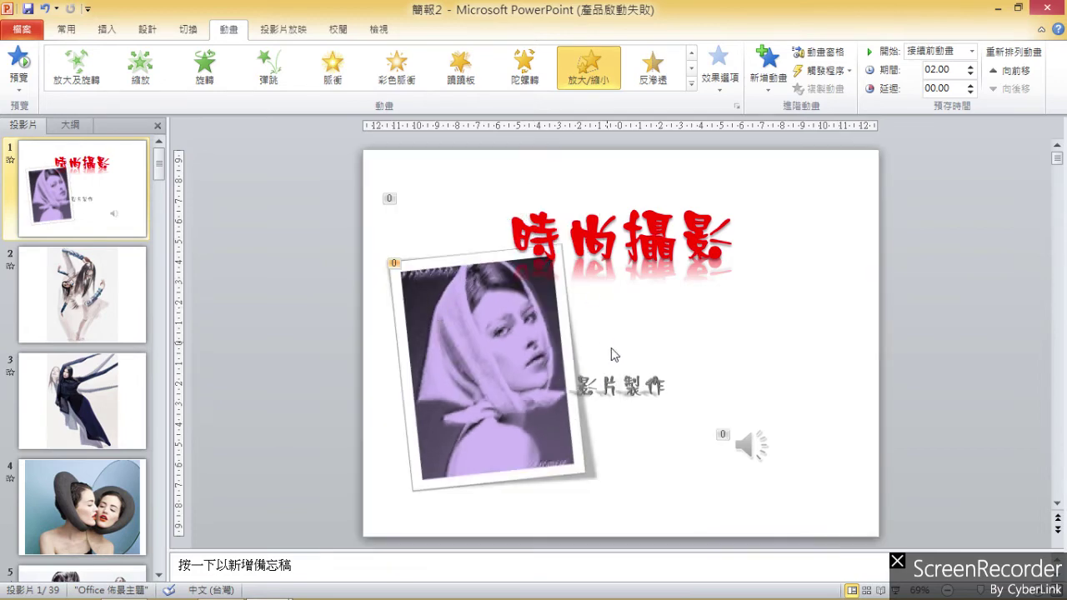
{"action": "left_click", "coordinate": [642, 388]}
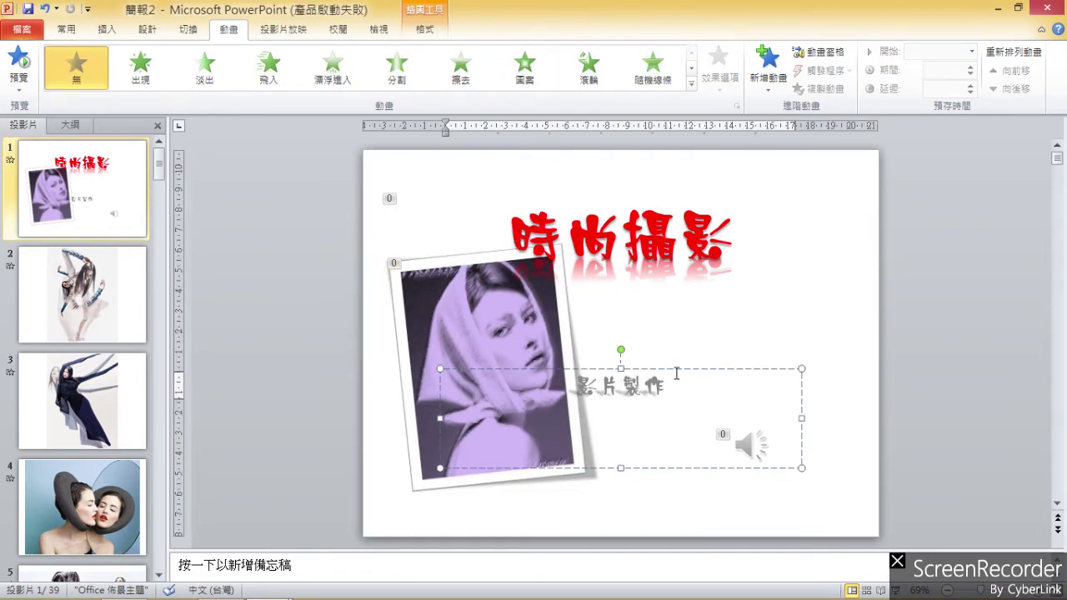
{"action": "left_click", "coordinate": [678, 369]}
{"action": "left_click", "coordinate": [538, 321]}
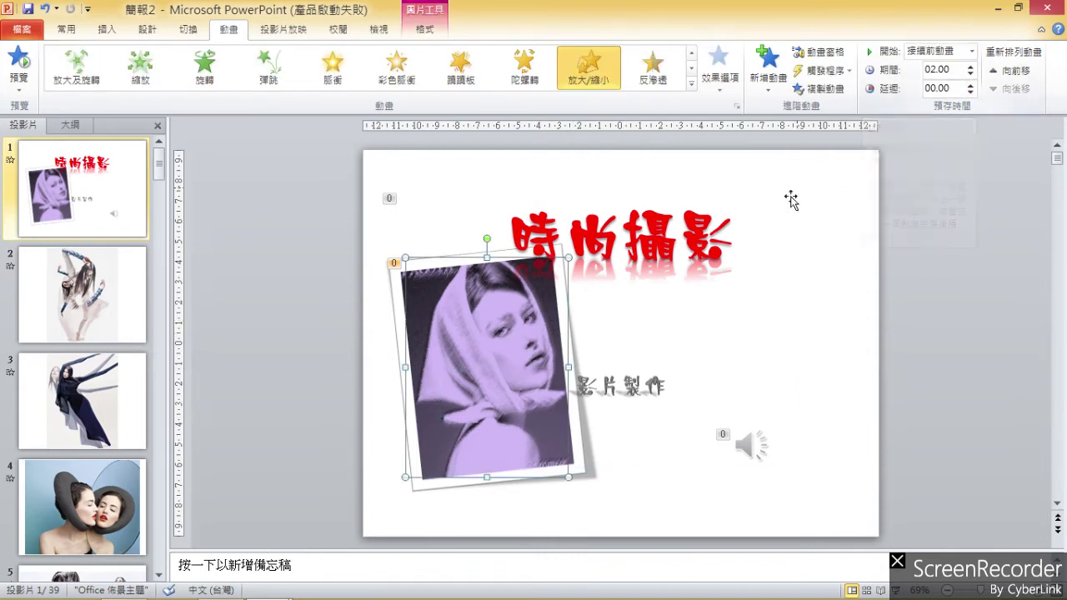
{"action": "left_click", "coordinate": [648, 382]}
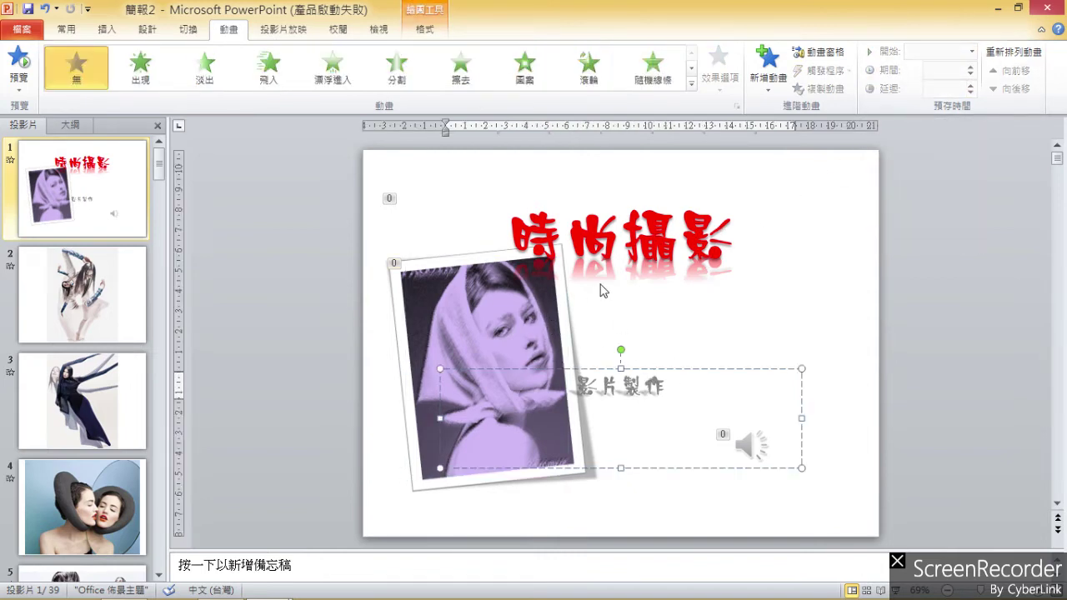
{"action": "left_click", "coordinate": [589, 67]}
{"action": "left_click", "coordinate": [850, 421]}
{"action": "left_click", "coordinate": [632, 370]}
- Run the slide show with F5 to preview the title-slide animations, then exit with Esc
{"action": "left_click", "coordinate": [834, 262]}
{"action": "left_click", "coordinate": [804, 405]}
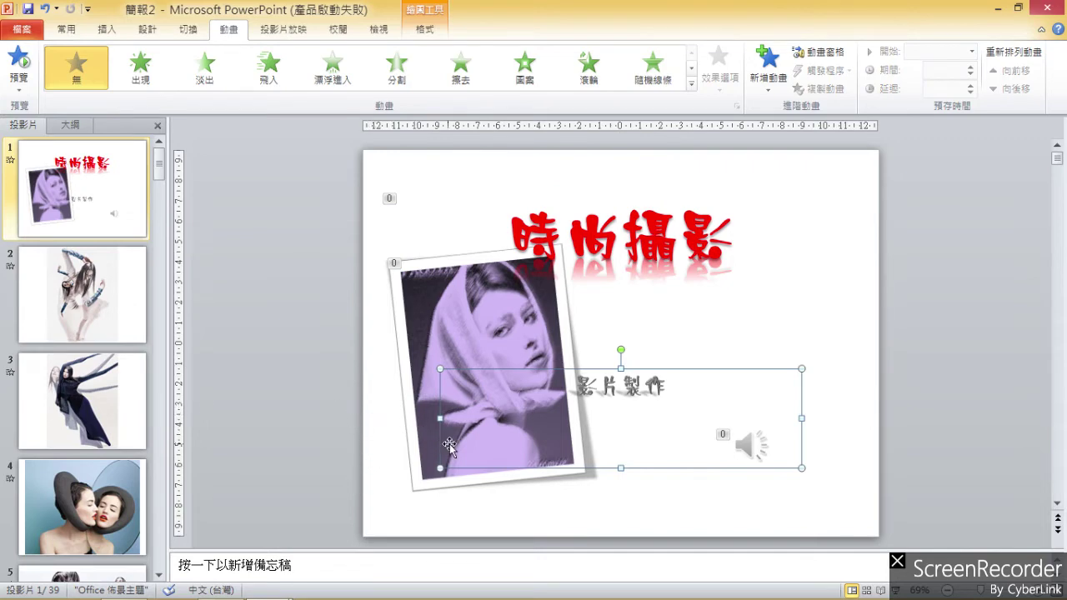
{"action": "key", "text": "F5"}
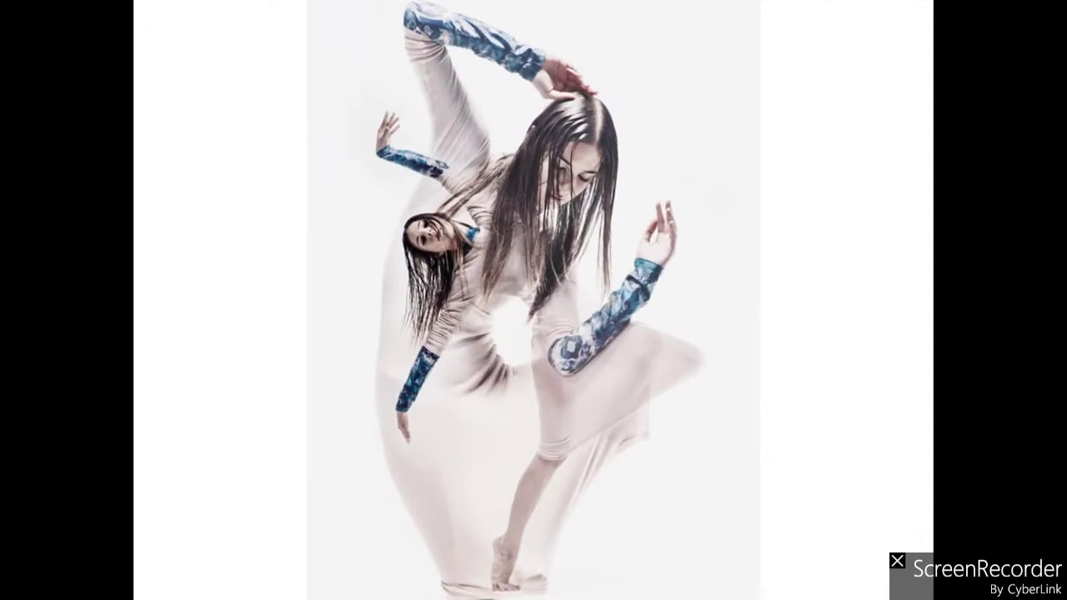
{"action": "key", "text": "Escape"}
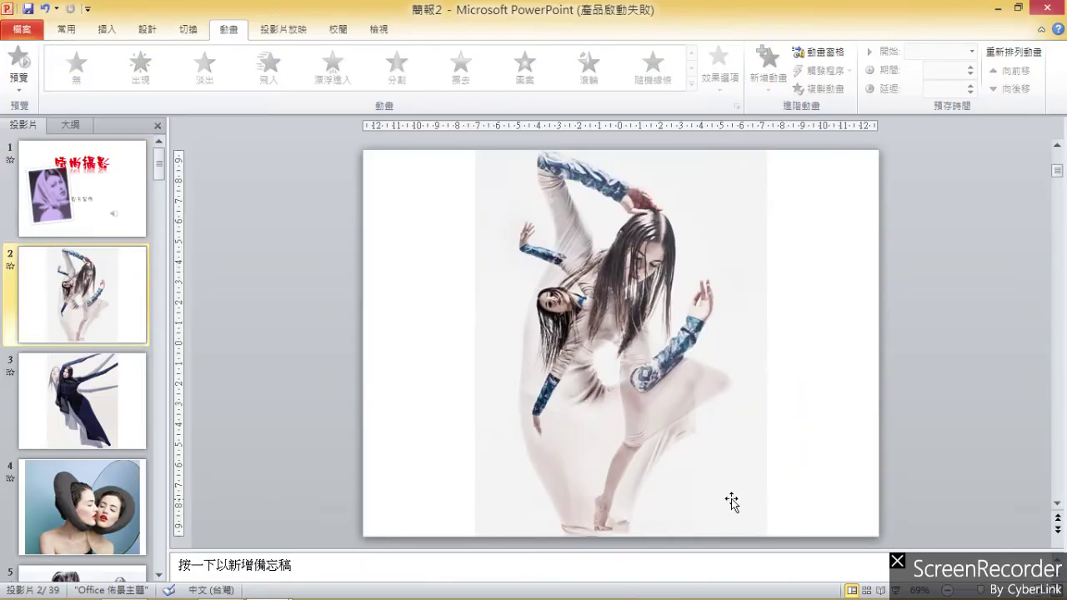
- On slide 1, move the 影片製作 text lower right and shift the photo right
{"action": "left_click", "coordinate": [112, 200]}
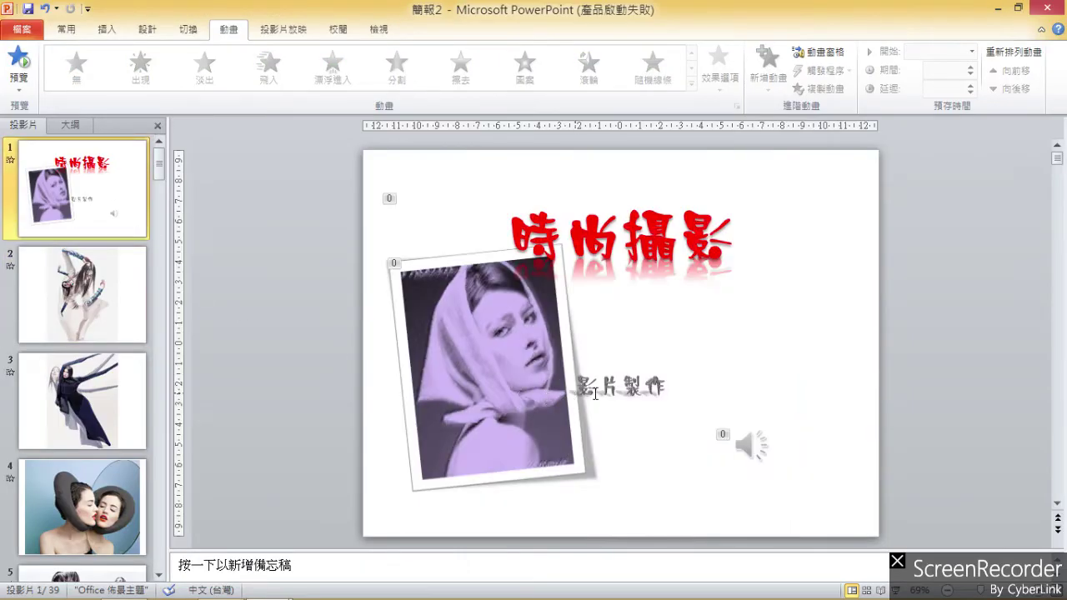
{"action": "left_click", "coordinate": [631, 397]}
{"action": "left_click_drag", "start_coordinate": [663, 472], "coordinate": [721, 491]}
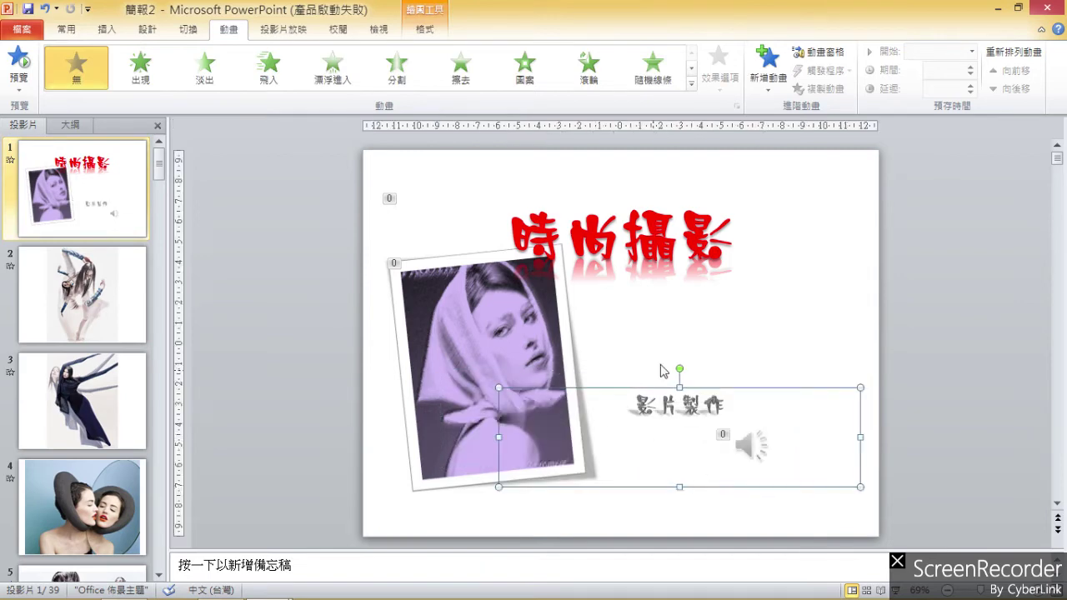
{"action": "left_click_drag", "start_coordinate": [528, 345], "coordinate": [574, 354]}
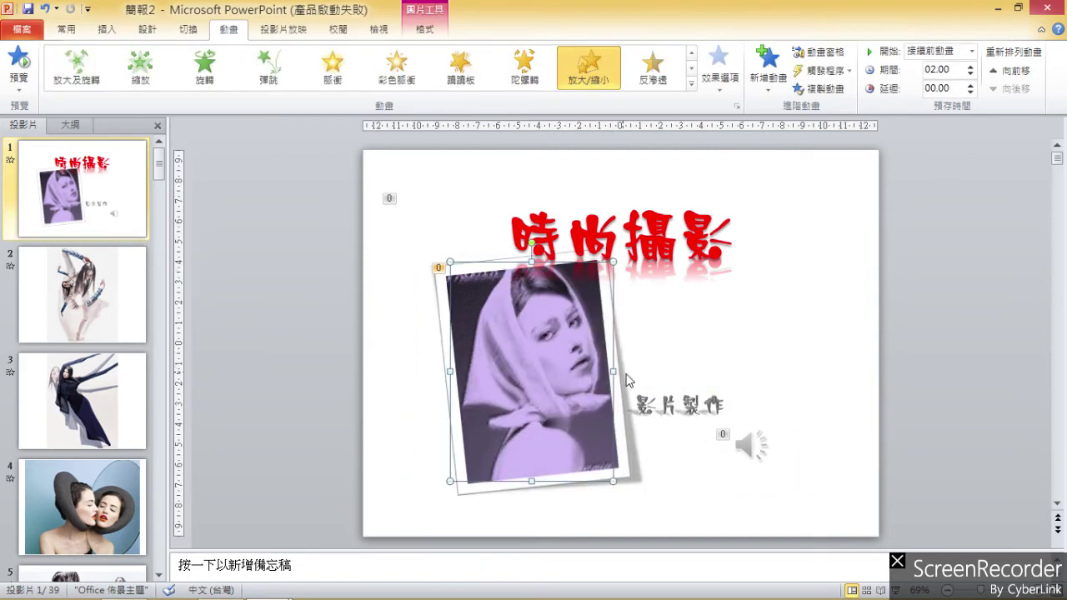
- Move the 時尚攝影 title further right, then select the 影片製作 text
{"action": "left_click", "coordinate": [690, 265]}
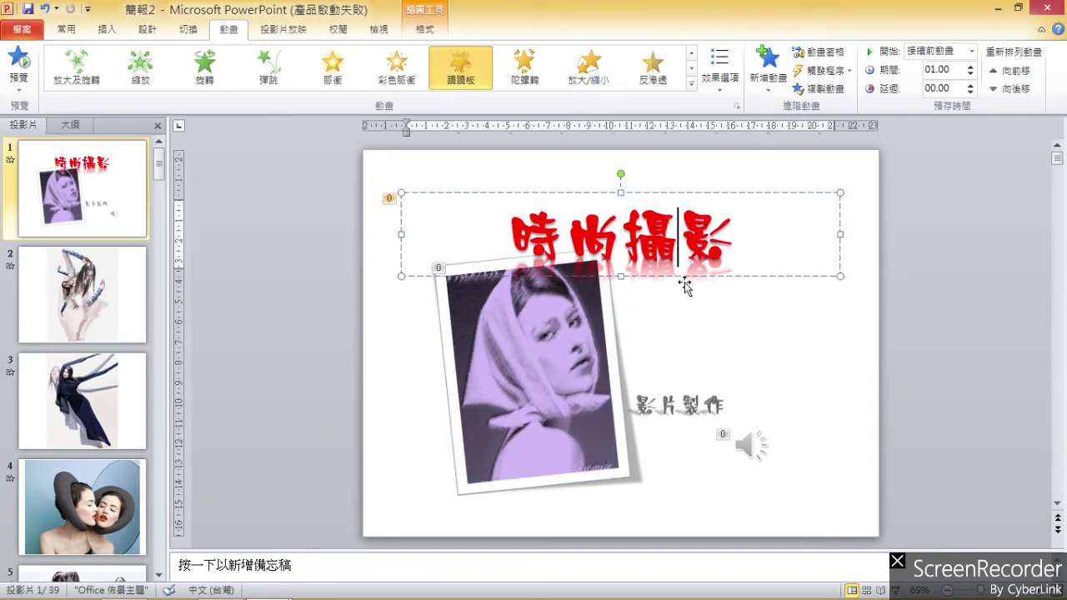
{"action": "left_click_drag", "start_coordinate": [686, 279], "coordinate": [796, 317]}
{"action": "left_click", "coordinate": [736, 276]}
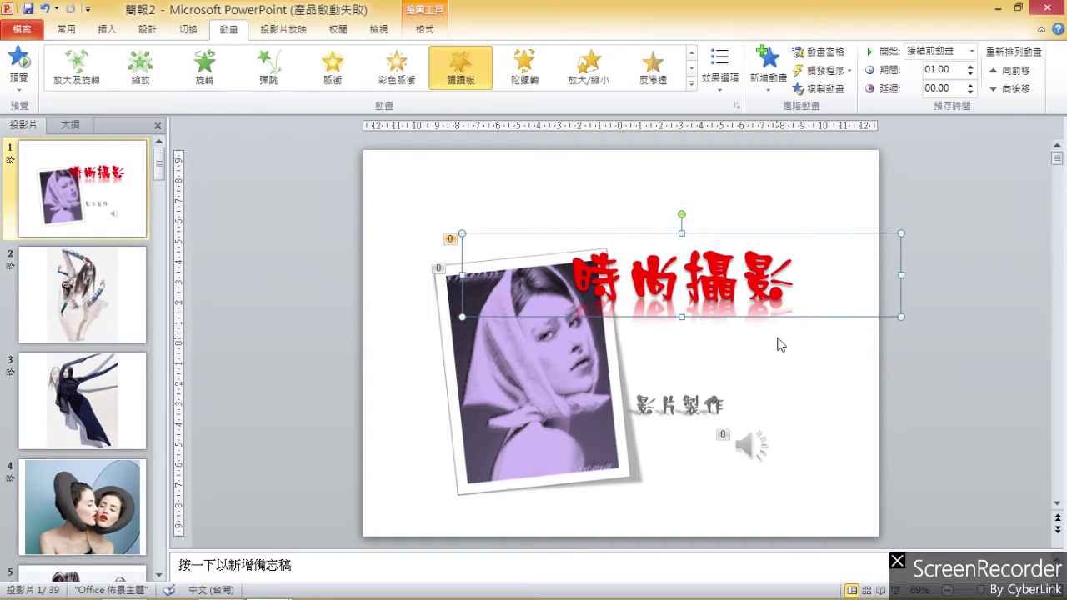
{"action": "left_click_drag", "start_coordinate": [715, 317], "coordinate": [710, 287]}
{"action": "left_click", "coordinate": [735, 358]}
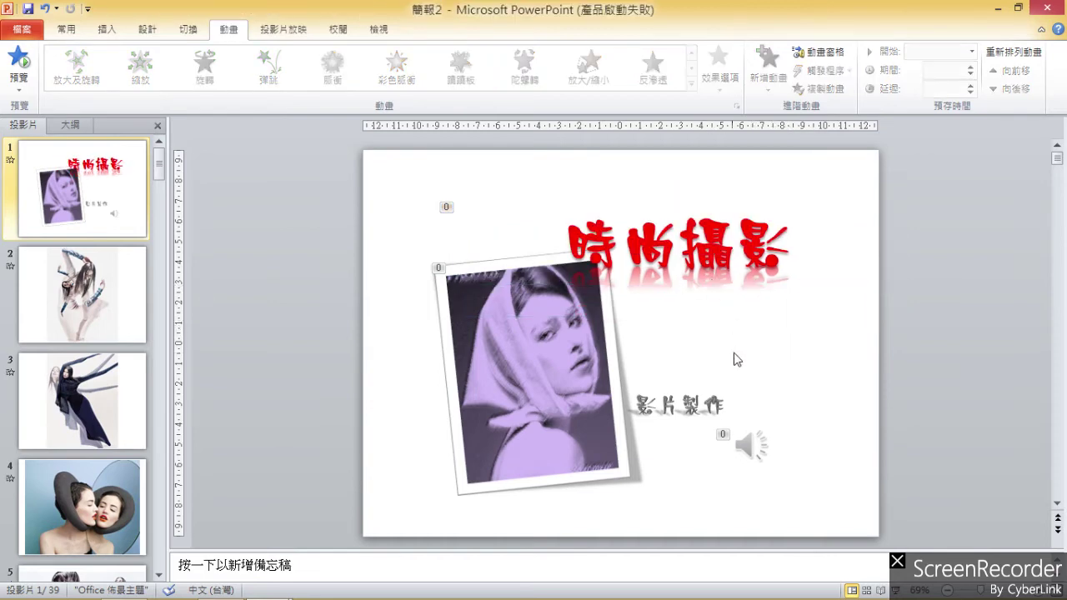
{"action": "left_click", "coordinate": [709, 407]}
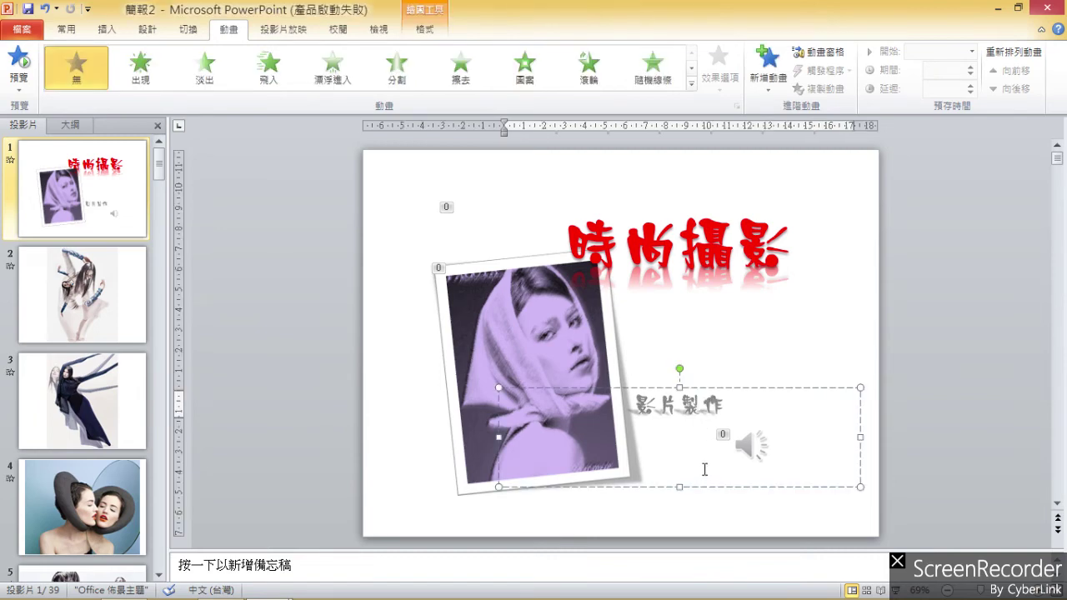
{"action": "left_click_drag", "start_coordinate": [731, 406], "coordinate": [651, 401]}
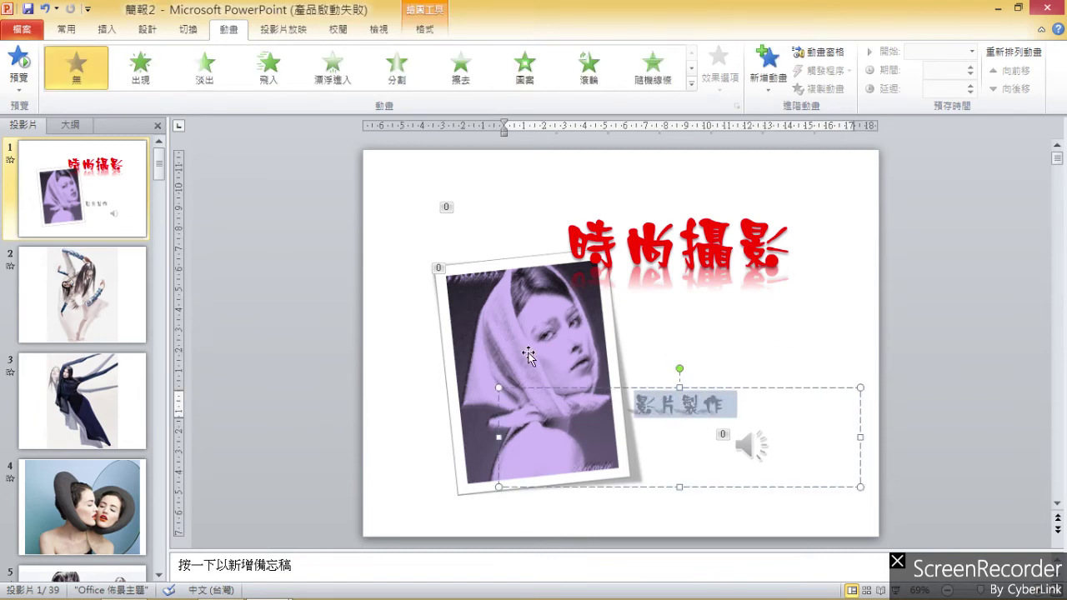
- Append a colon and the producer's name after 影片製作, then shift the credit lower right
{"action": "left_click", "coordinate": [741, 410]}
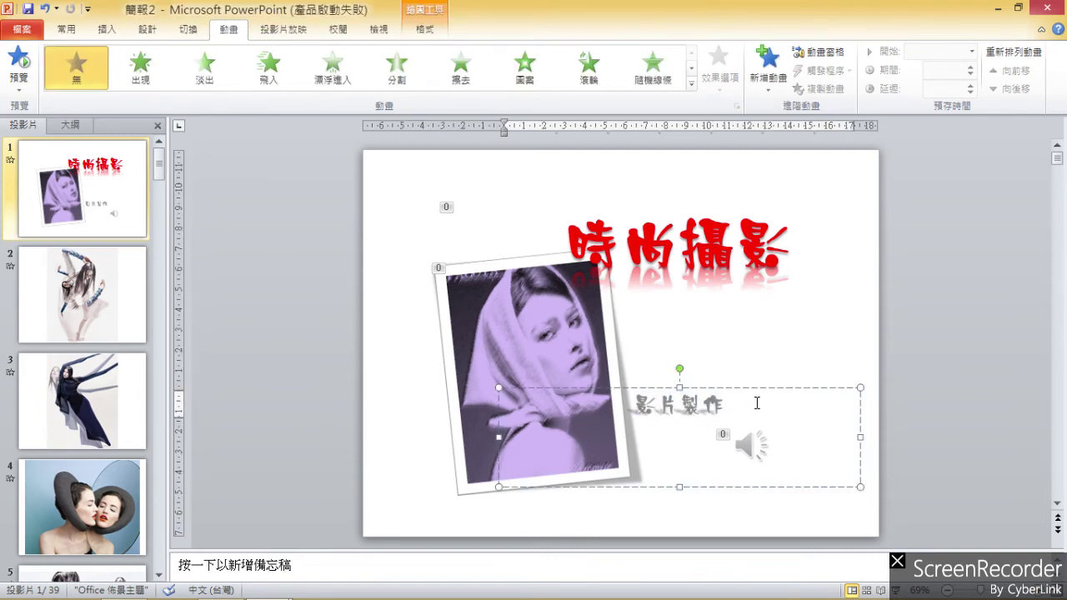
{"action": "type", "text": "："}
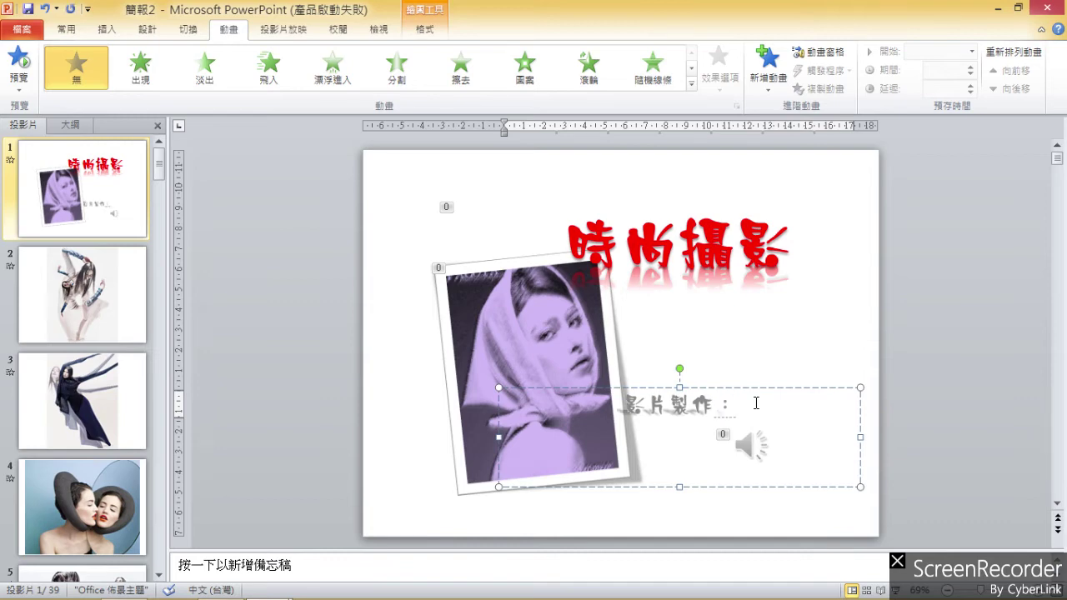
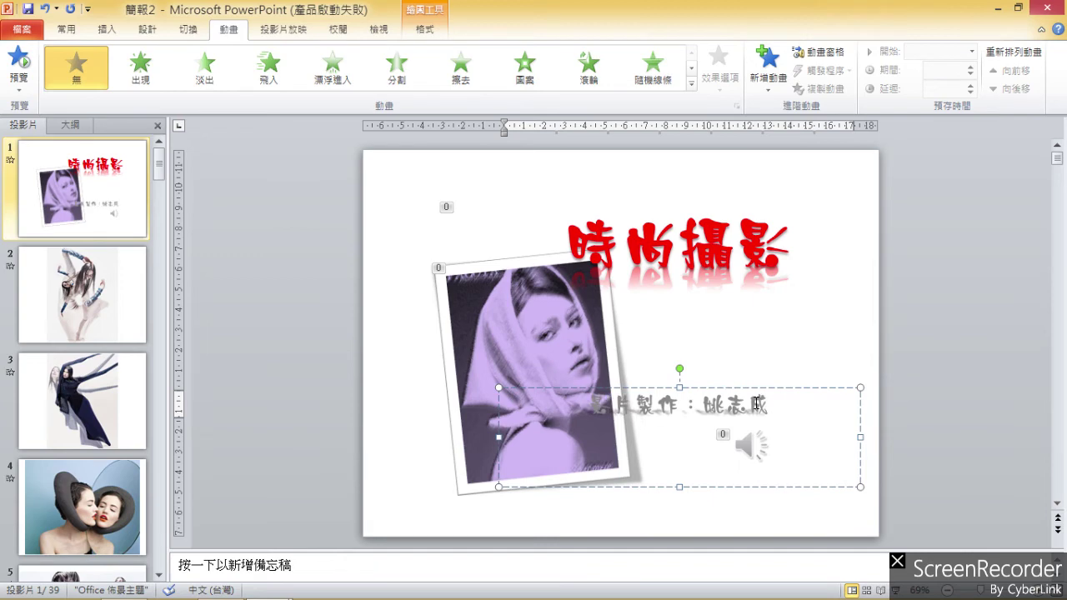
{"action": "left_click_drag", "start_coordinate": [784, 487], "coordinate": [813, 507]}
{"action": "left_click", "coordinate": [897, 492]}
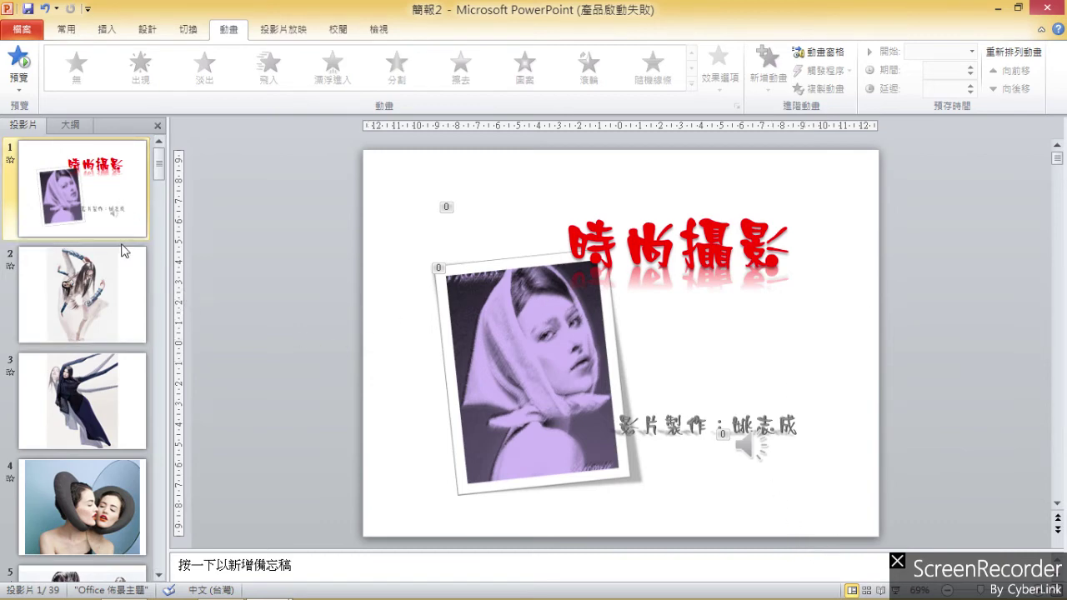
- Insert a Title and Content slide as slide 2, right after the title slide
{"action": "left_click", "coordinate": [124, 243]}
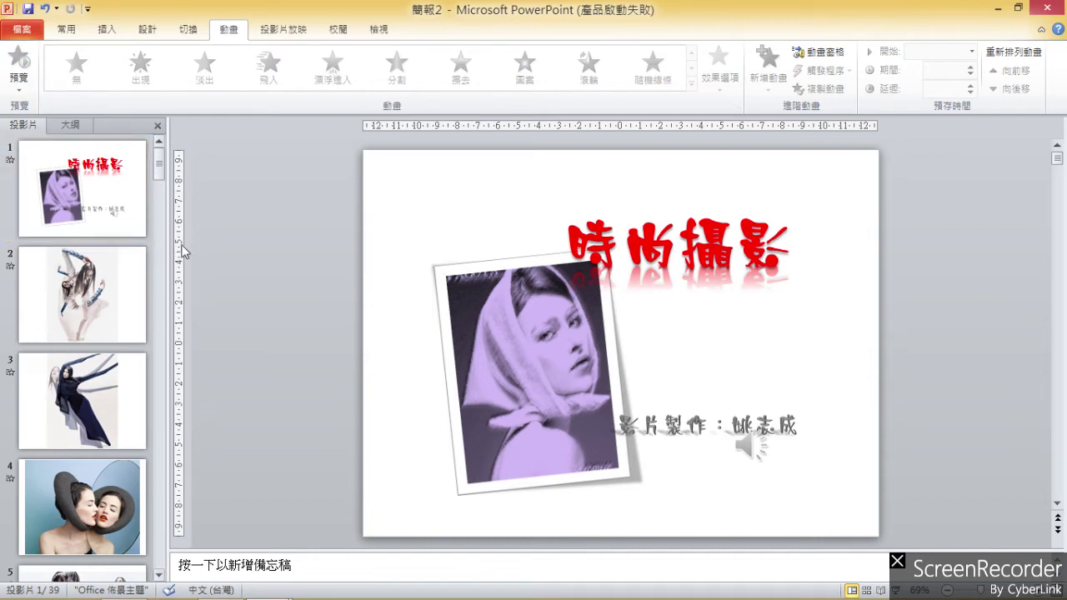
{"action": "left_click", "coordinate": [106, 30]}
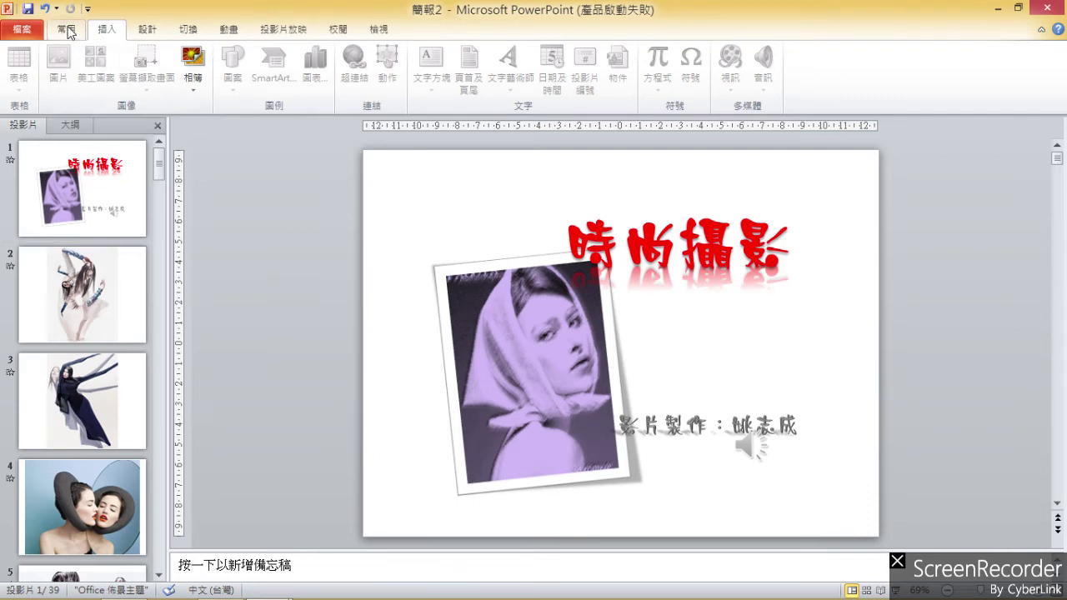
{"action": "left_click", "coordinate": [69, 32]}
{"action": "left_click", "coordinate": [118, 88]}
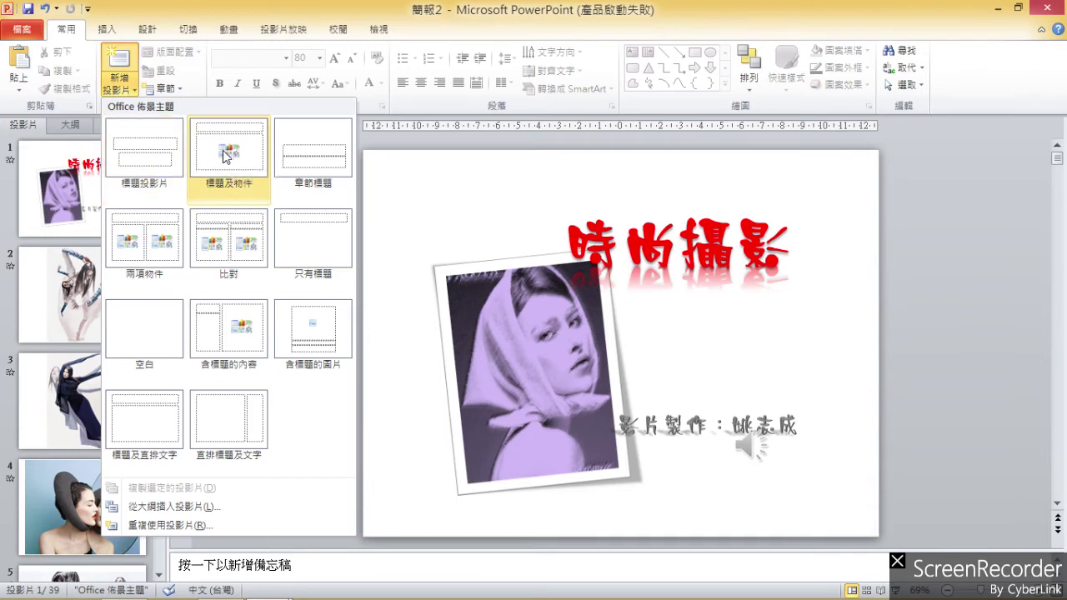
{"action": "left_click", "coordinate": [225, 157]}
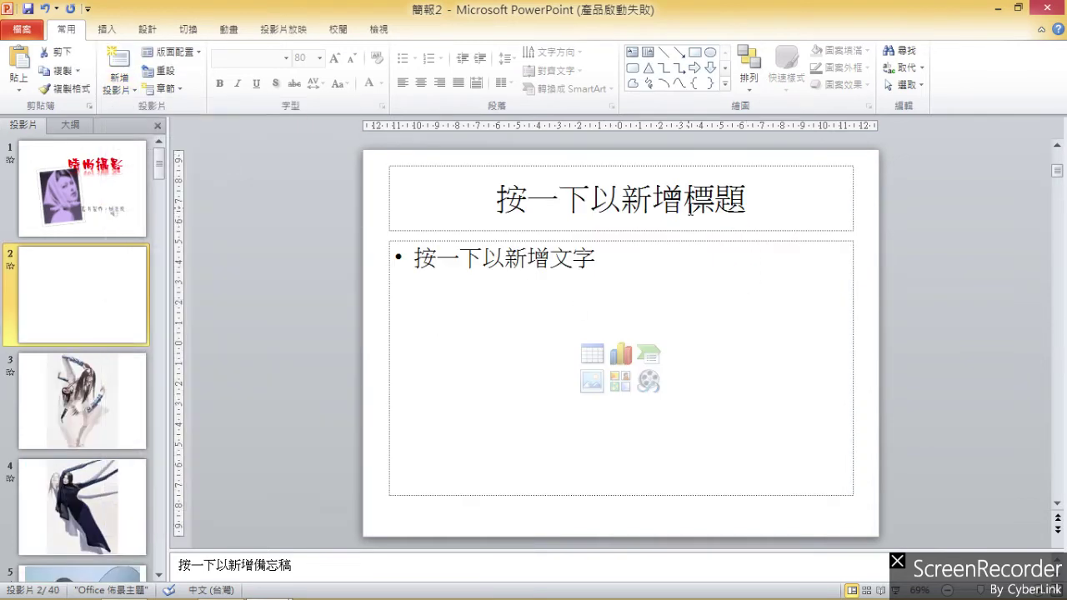
- Title slide 2 '目錄' and enter the first bullet '時尚攝影'
{"action": "left_click", "coordinate": [686, 208]}
{"action": "type", "text": "aj4"}
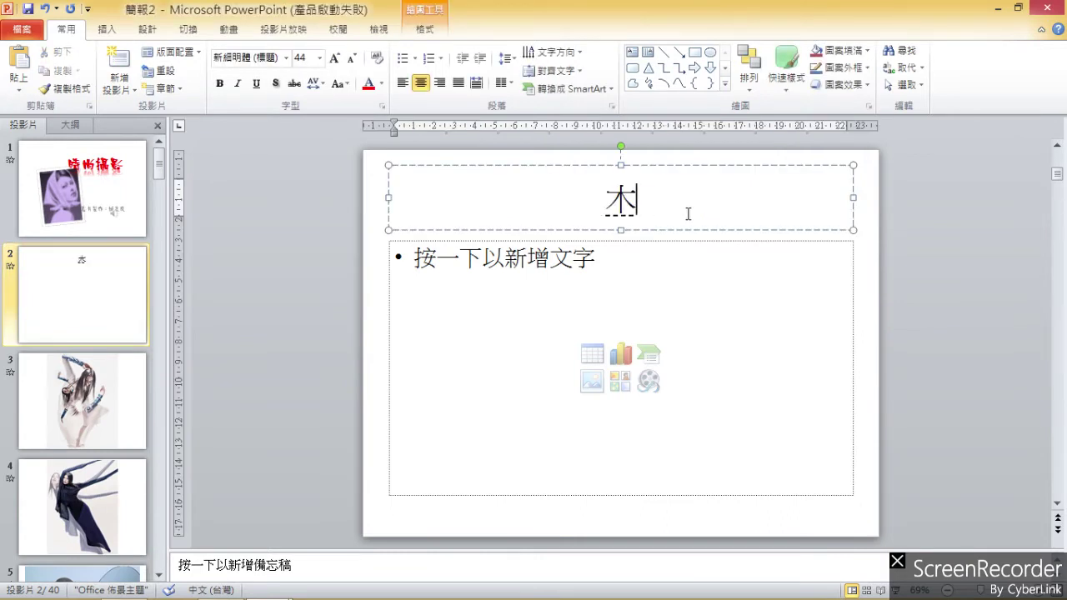
{"action": "type", "text": "xj4"}
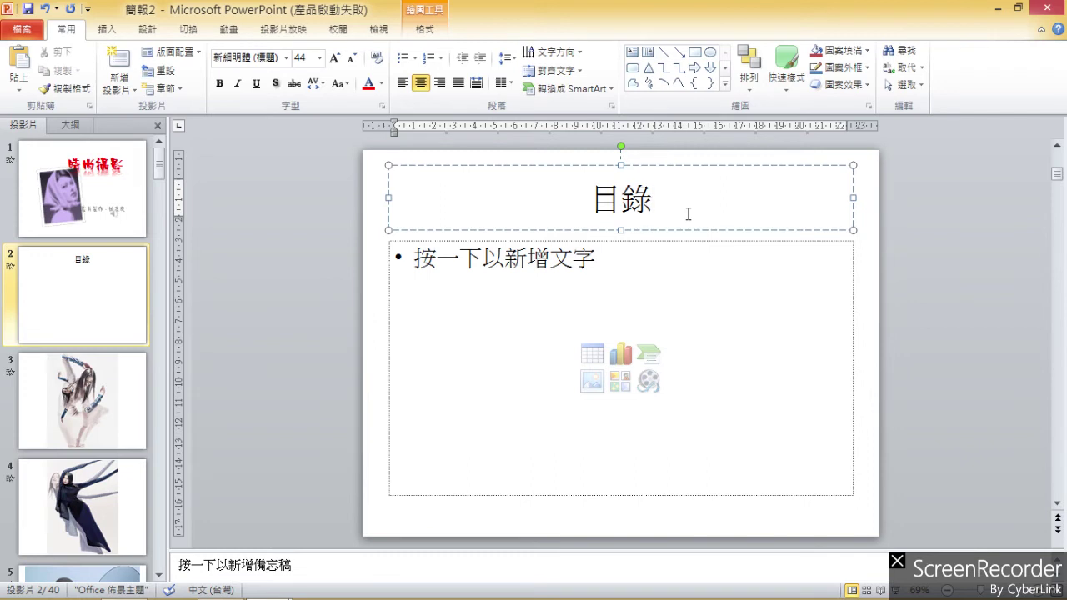
{"action": "left_click", "coordinate": [611, 263]}
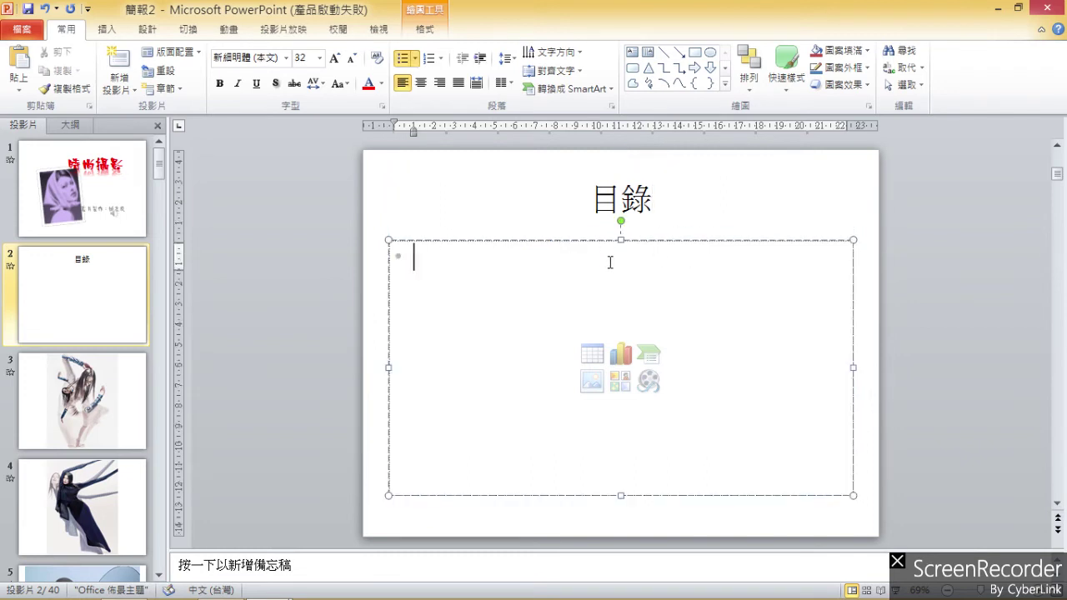
{"action": "type", "text": "g6g;4"}
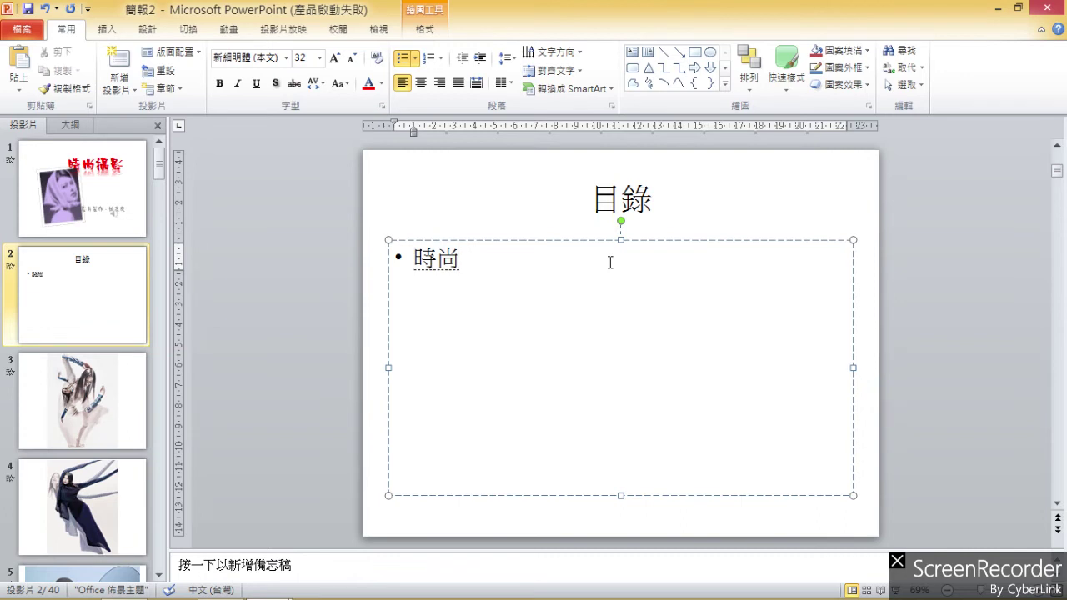
{"action": "type", "text": "gk4u/"}
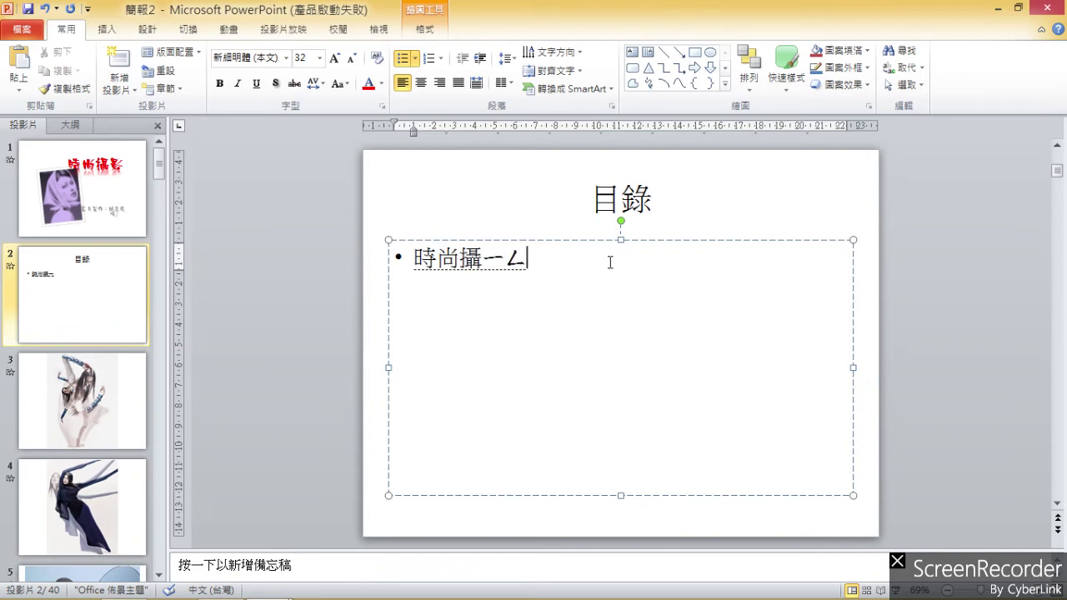
{"action": "type", "text": "3"}
{"action": "key", "text": "Return"}
{"action": "key", "text": "Return"}
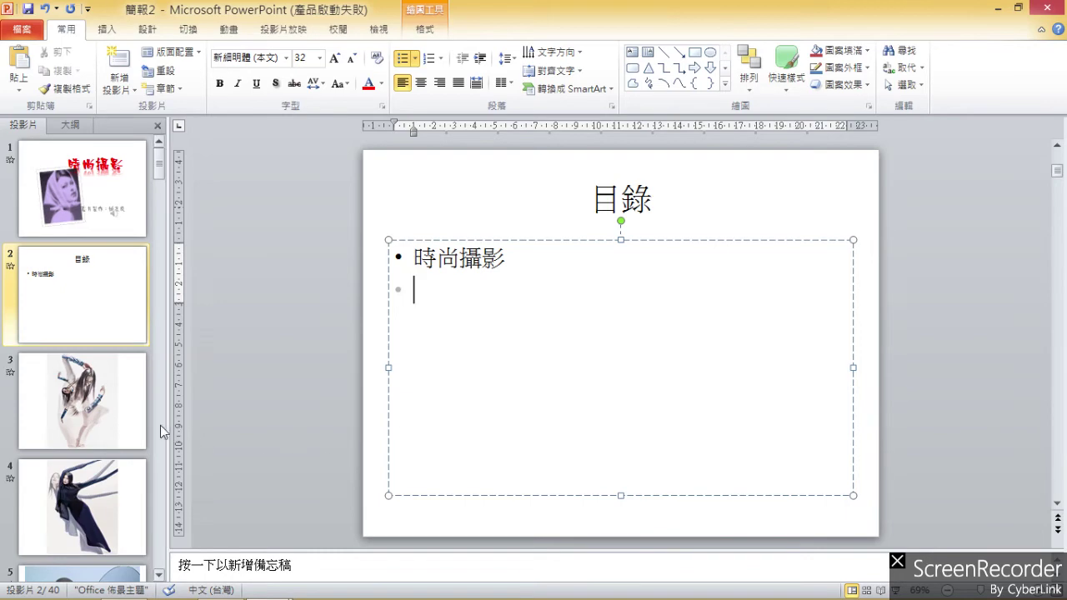
- Add the second and third bullets '花藝攝影' and '人物攝影'
{"action": "scroll", "coordinate": [138, 431], "scroll_direction": "down", "scroll_amount": 10}
{"action": "scroll", "coordinate": [136, 443], "scroll_direction": "up", "scroll_amount": 8}
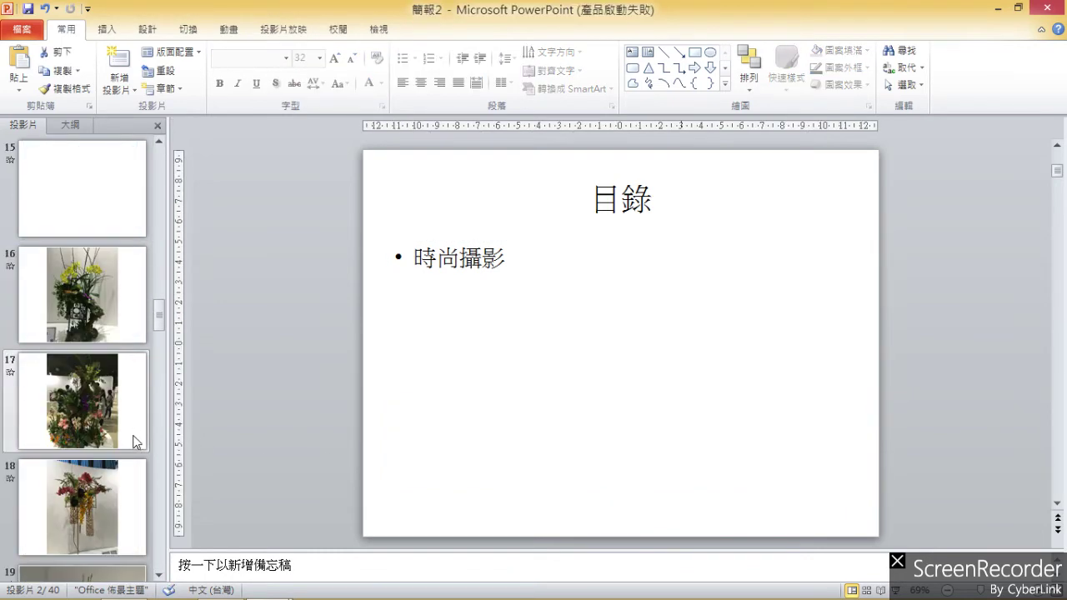
{"action": "left_click", "coordinate": [473, 286]}
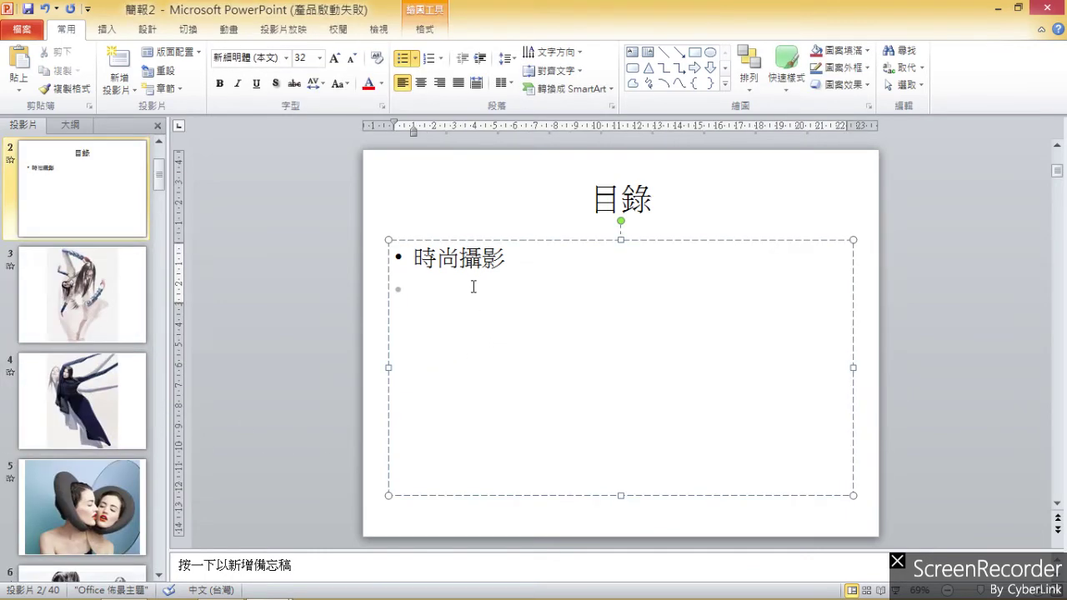
{"action": "type", "text": "花藝"}
{"action": "type", "text": "攝影"}
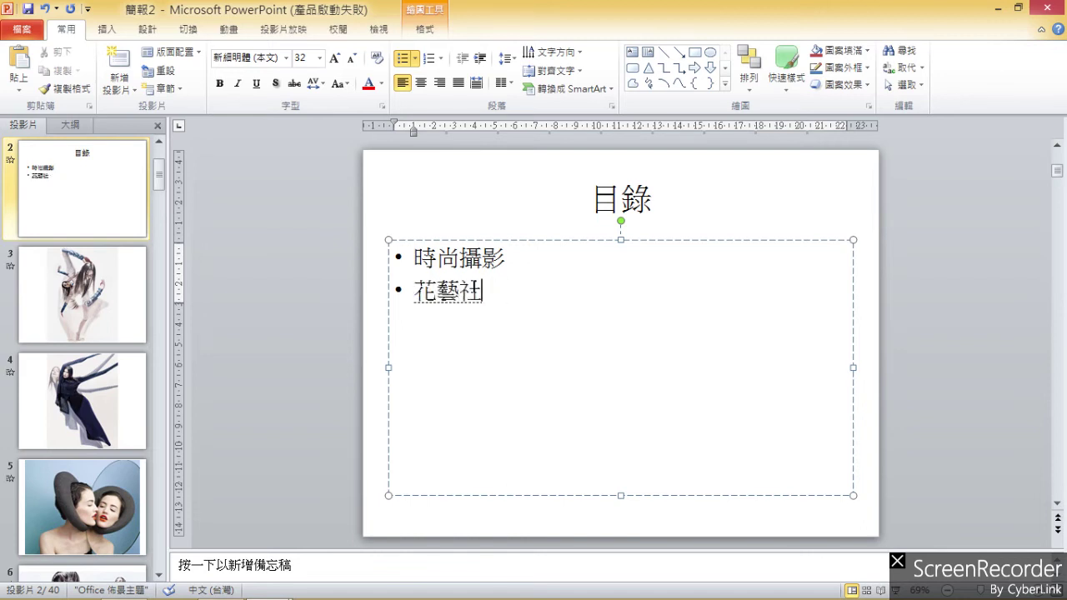
{"action": "key", "text": "Return"}
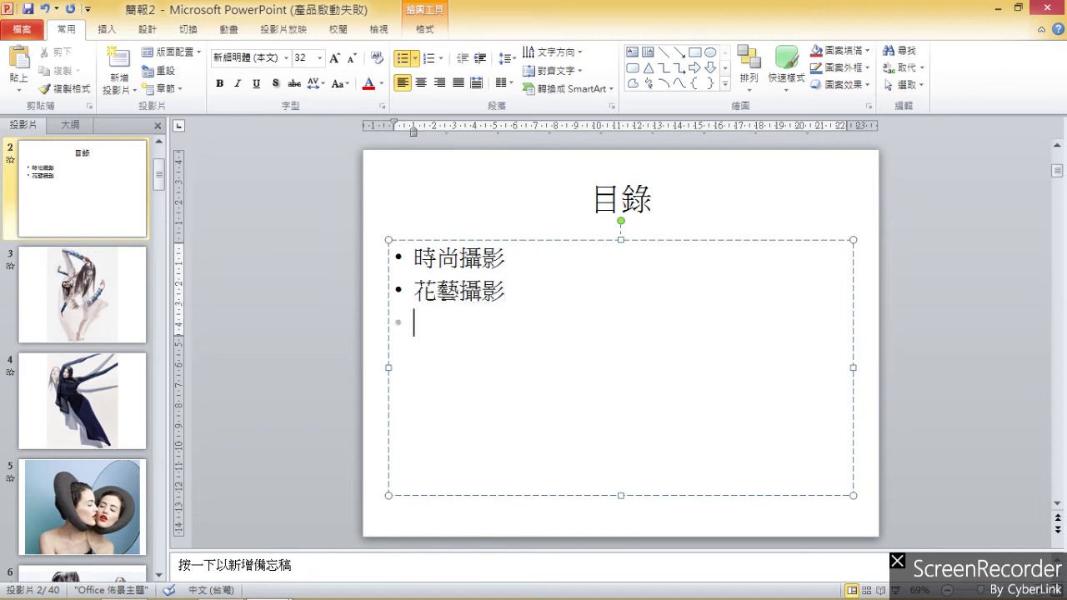
{"action": "type", "text": "人ㄨ物攝"}
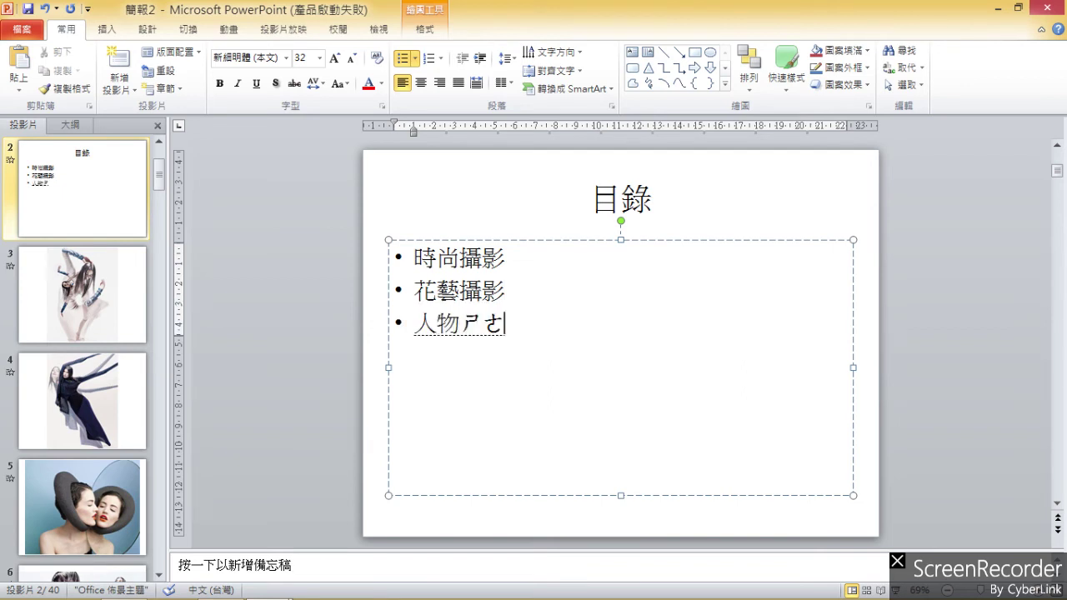
{"action": "type", "text": "影"}
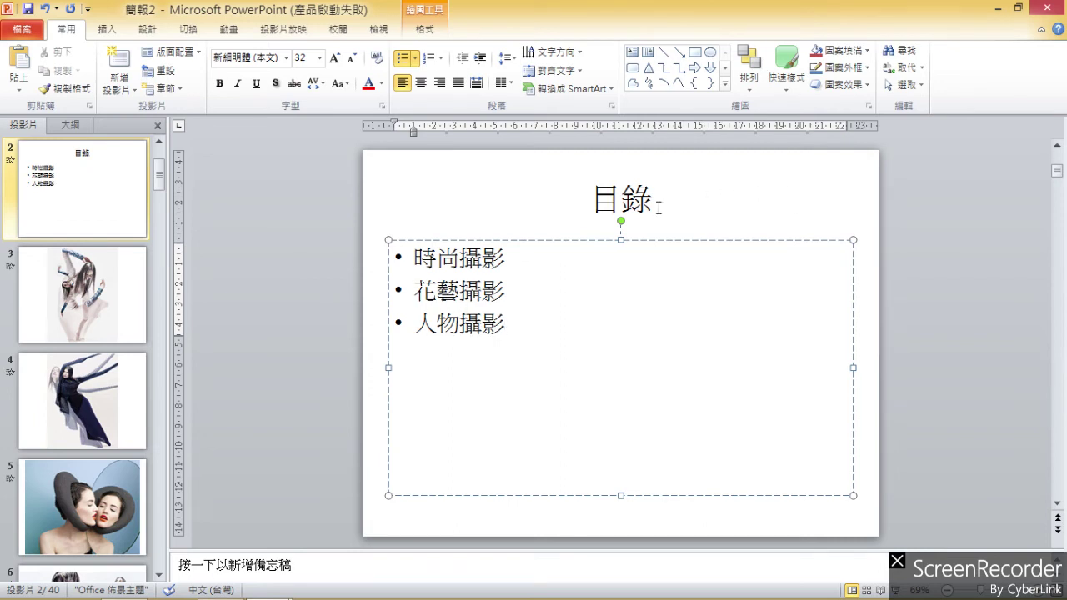
- Set the title 目錄 in the 文鼎中特廣告體 font at size 72
{"action": "left_click_drag", "start_coordinate": [659, 207], "coordinate": [556, 195]}
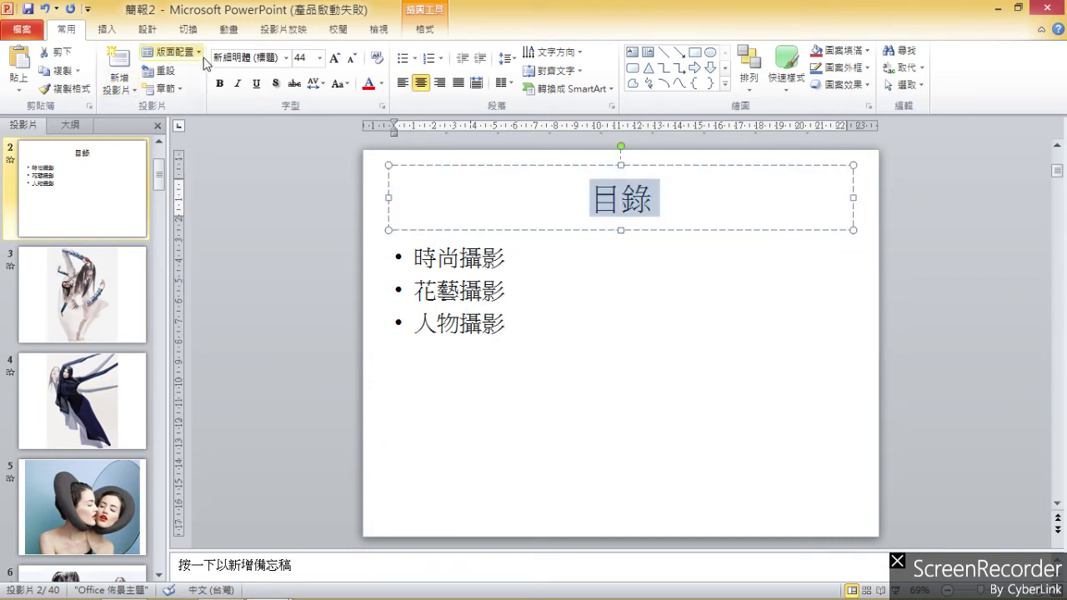
{"action": "left_click", "coordinate": [286, 57]}
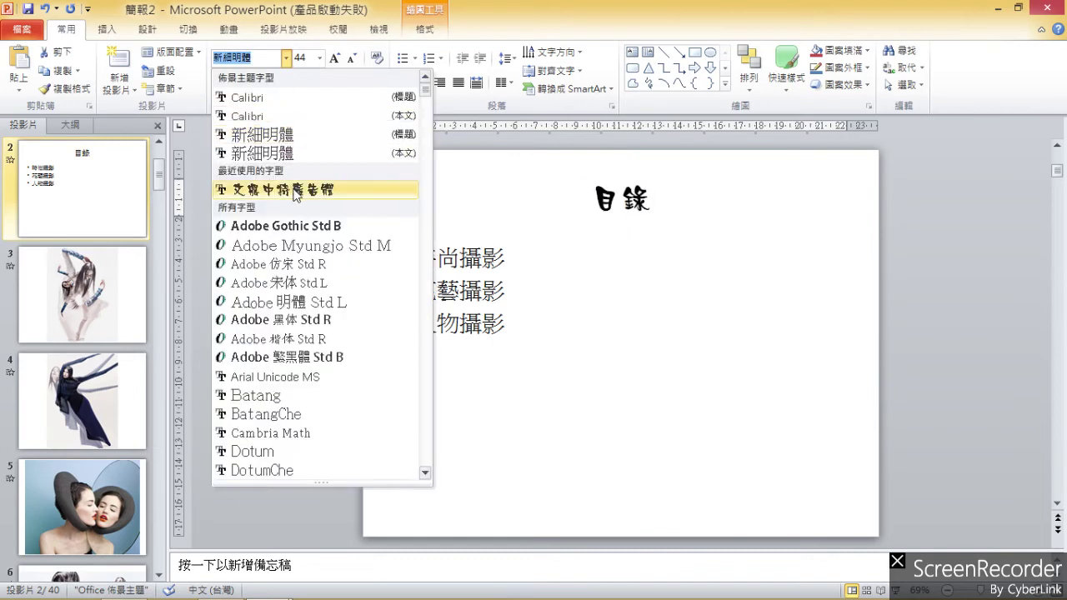
{"action": "left_click", "coordinate": [293, 192]}
{"action": "left_click", "coordinate": [320, 57]}
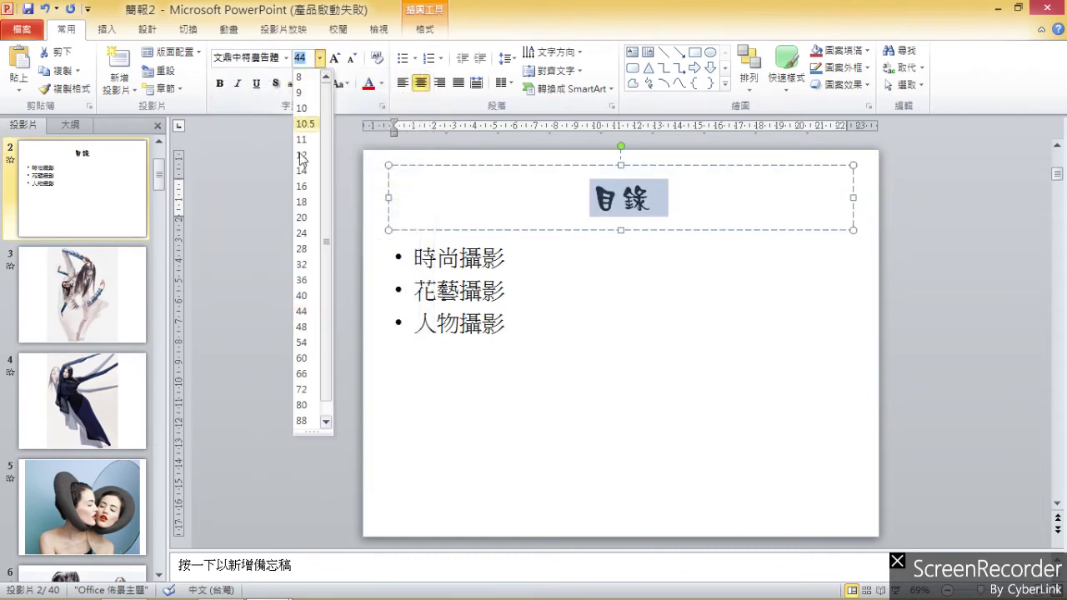
{"action": "left_click", "coordinate": [306, 390]}
- Enlarge the three bullets to size 60, narrow their text box from both sides, and centre them
{"action": "left_click", "coordinate": [483, 292]}
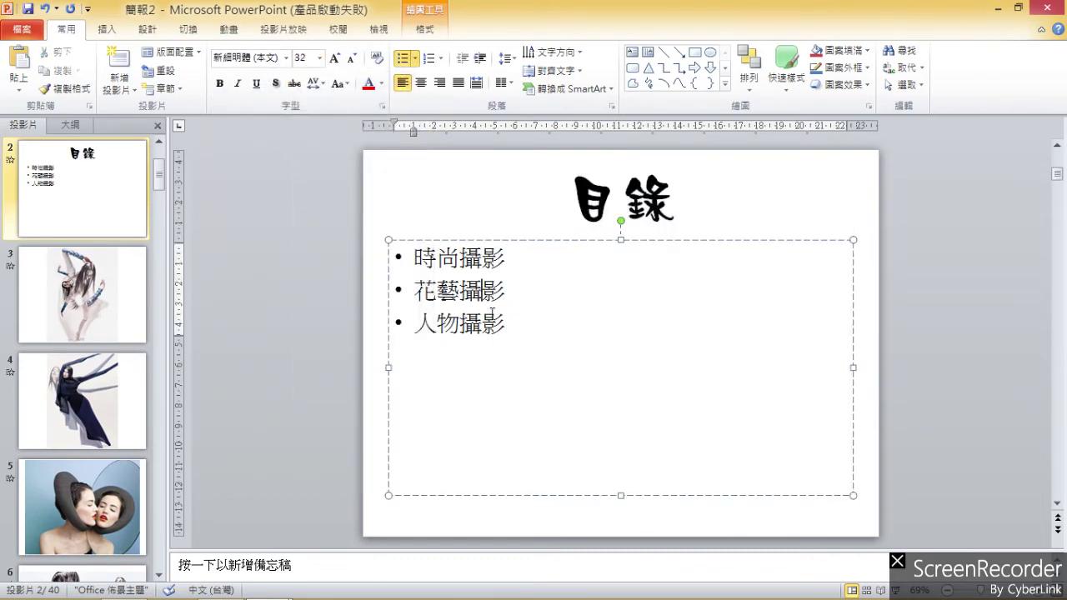
{"action": "left_click_drag", "start_coordinate": [508, 327], "coordinate": [368, 240]}
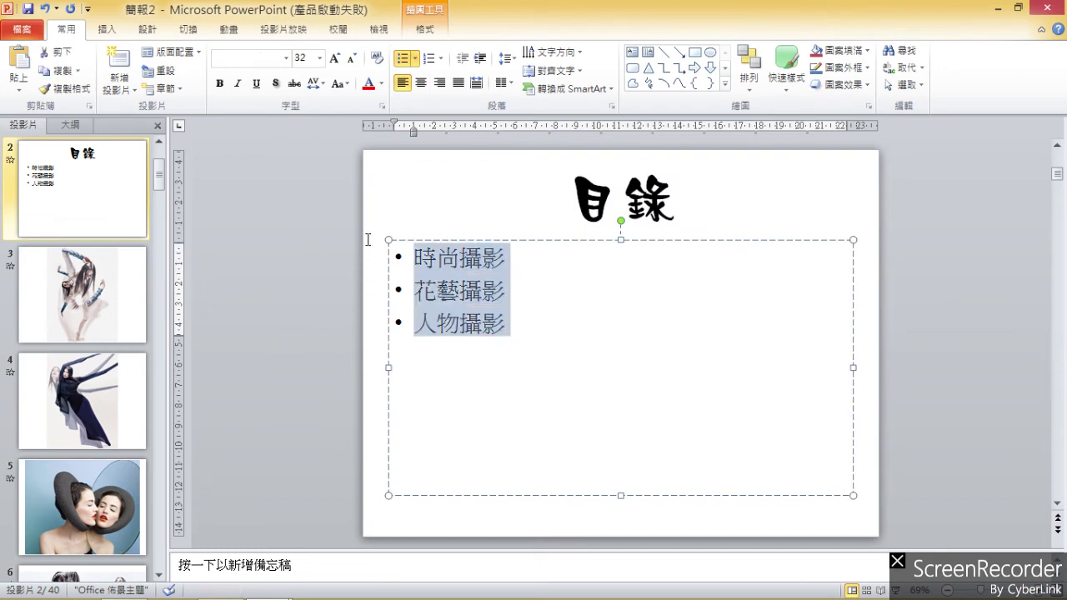
{"action": "left_click", "coordinate": [320, 59]}
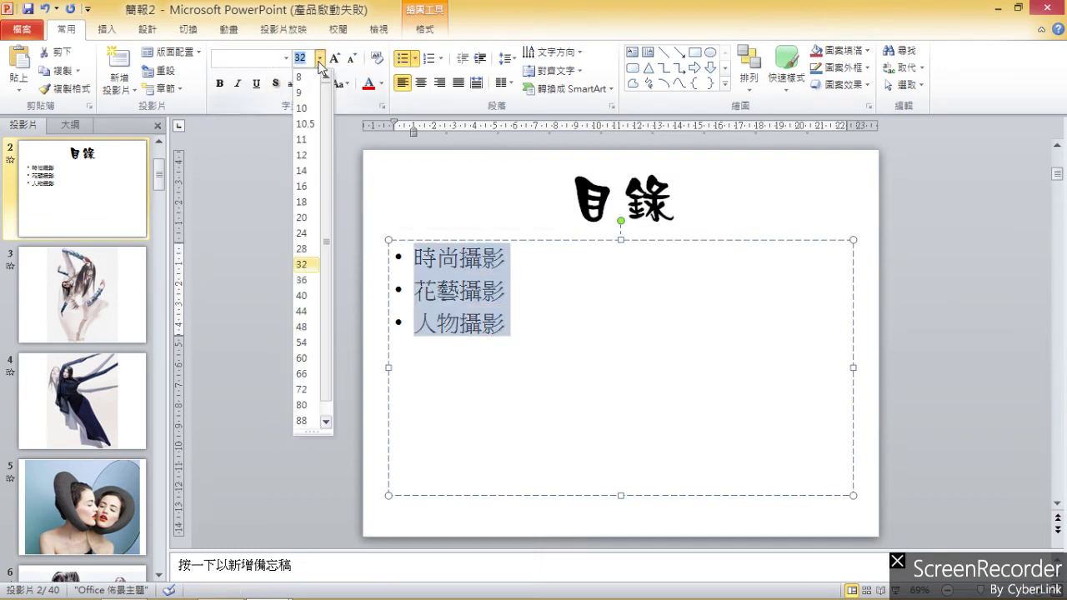
{"action": "left_click", "coordinate": [304, 359]}
{"action": "left_click_drag", "start_coordinate": [388, 367], "coordinate": [516, 367]}
{"action": "left_click_drag", "start_coordinate": [852, 364], "coordinate": [731, 364]}
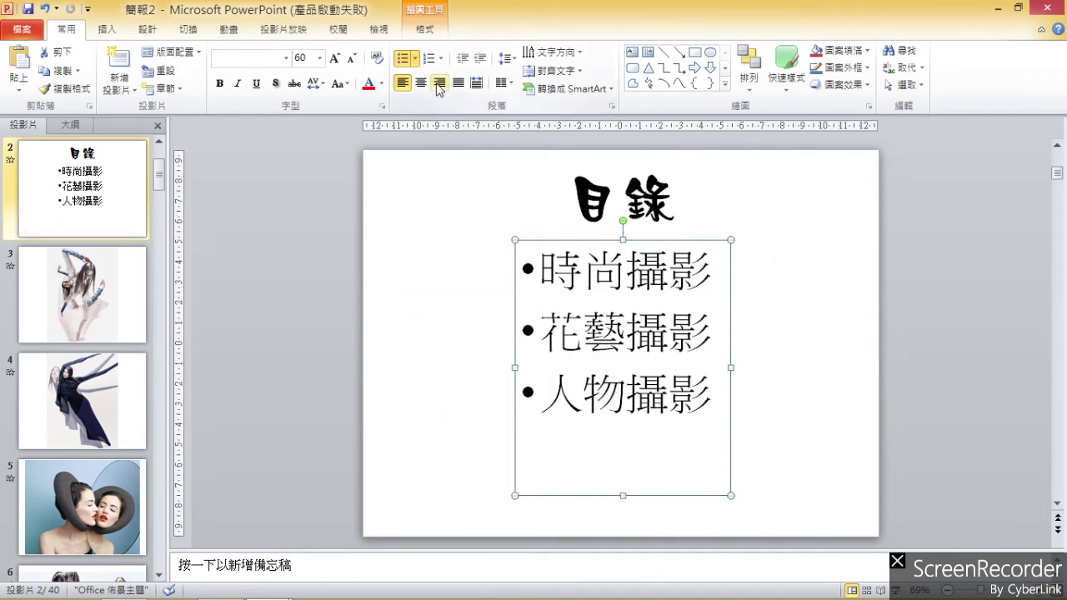
{"action": "left_click", "coordinate": [421, 82]}
{"action": "left_click", "coordinate": [633, 196]}
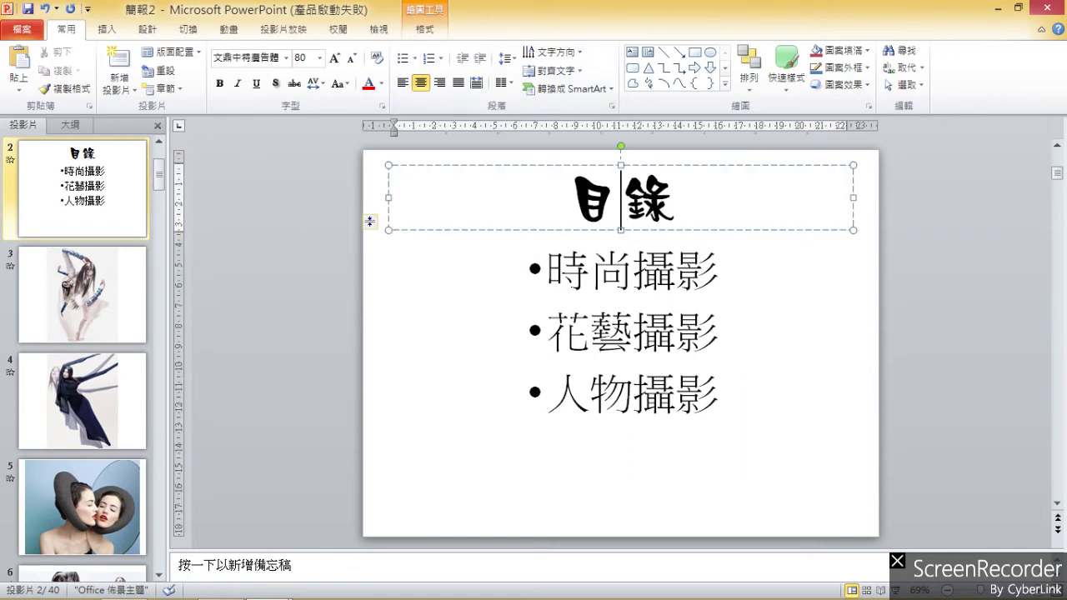
- Colour the 目錄 title red with a red glow text effect, then select the three bullet lines
{"action": "left_click_drag", "start_coordinate": [708, 196], "coordinate": [493, 192]}
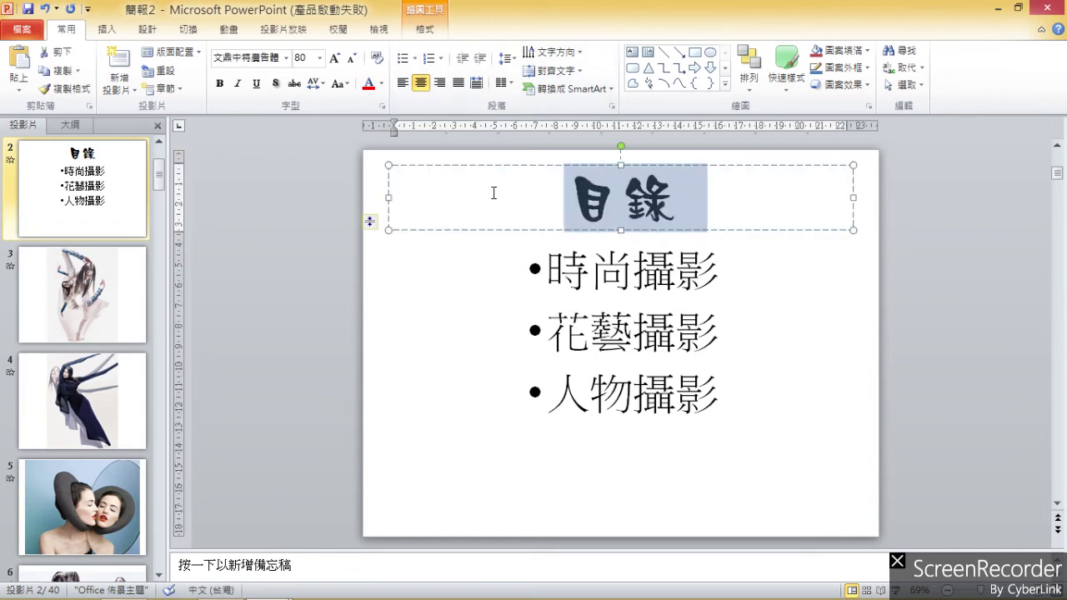
{"action": "left_click", "coordinate": [367, 83]}
{"action": "left_click", "coordinate": [425, 30]}
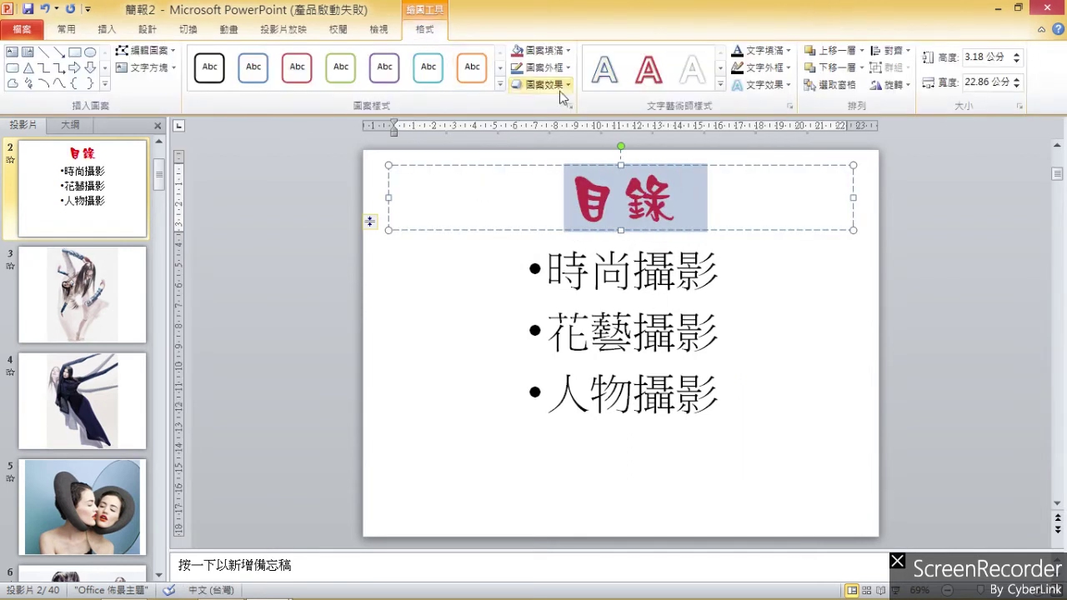
{"action": "left_click", "coordinate": [760, 84]}
{"action": "mouse_move", "coordinate": [793, 181]}
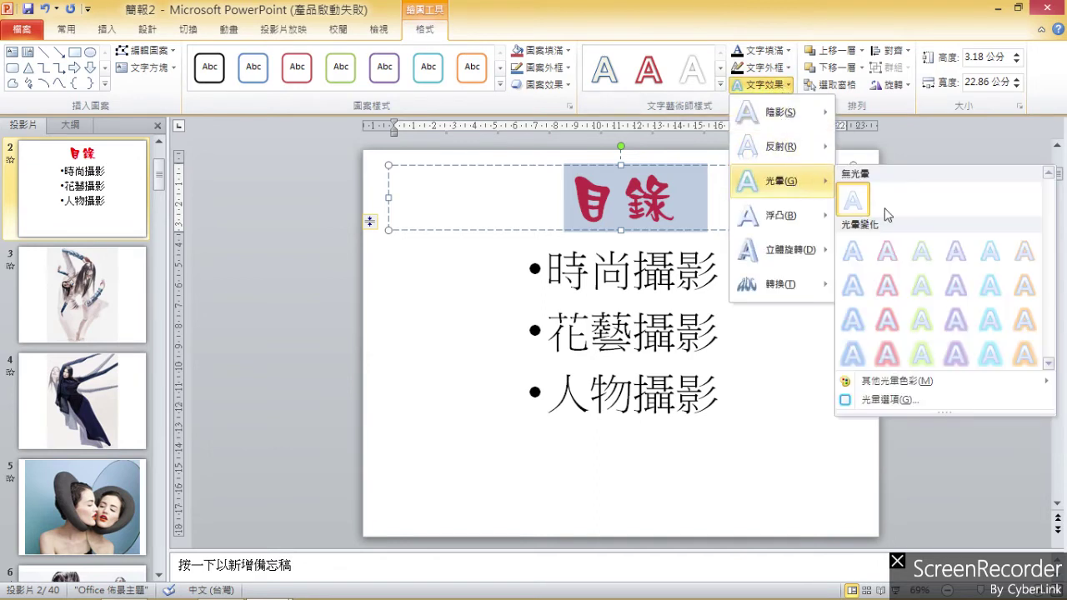
{"action": "left_click", "coordinate": [887, 325]}
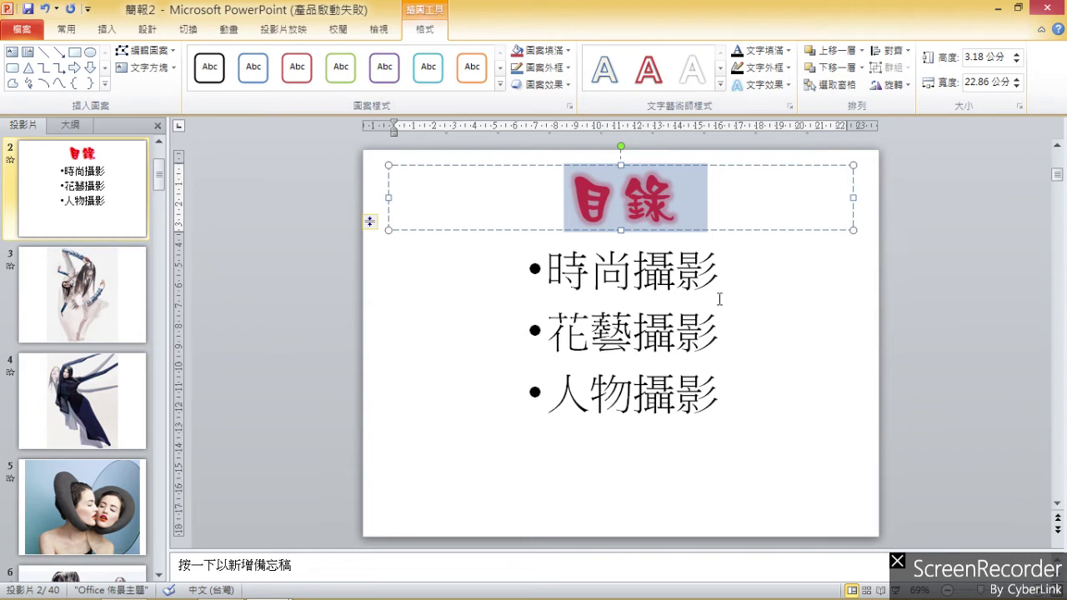
{"action": "left_click", "coordinate": [709, 332]}
{"action": "left_click_drag", "start_coordinate": [704, 404], "coordinate": [476, 255]}
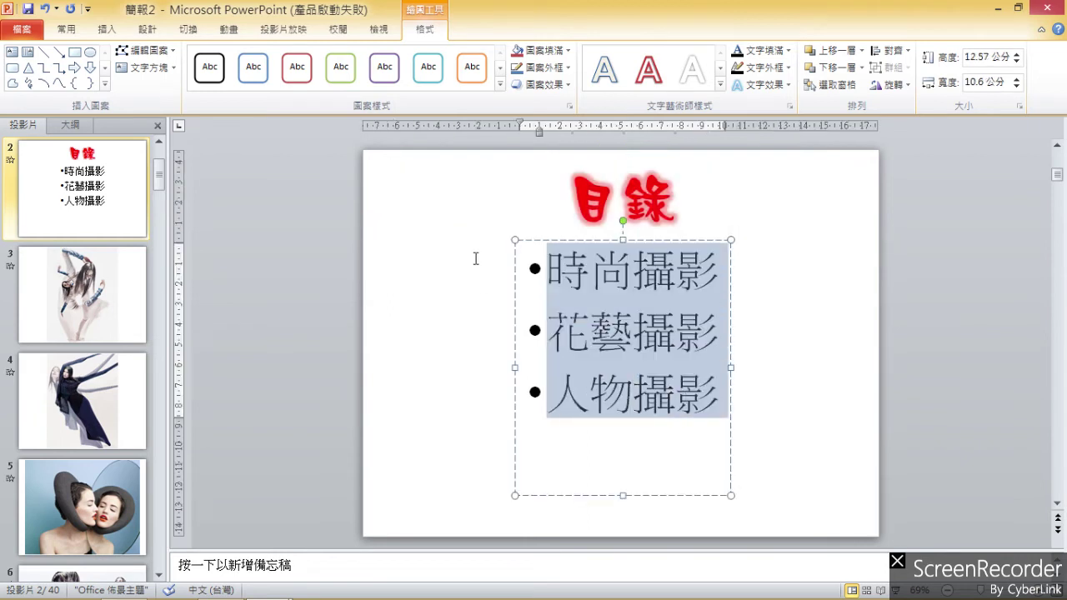
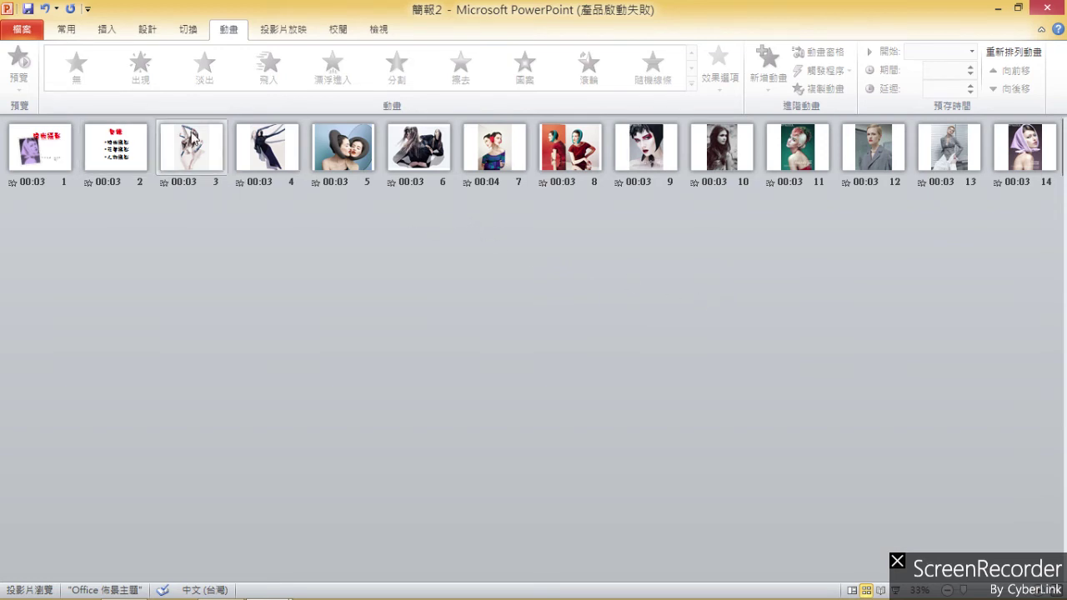
- Move the bullet-list slide in front of the purple title slide to make it slide 1
{"action": "left_click", "coordinate": [114, 156]}
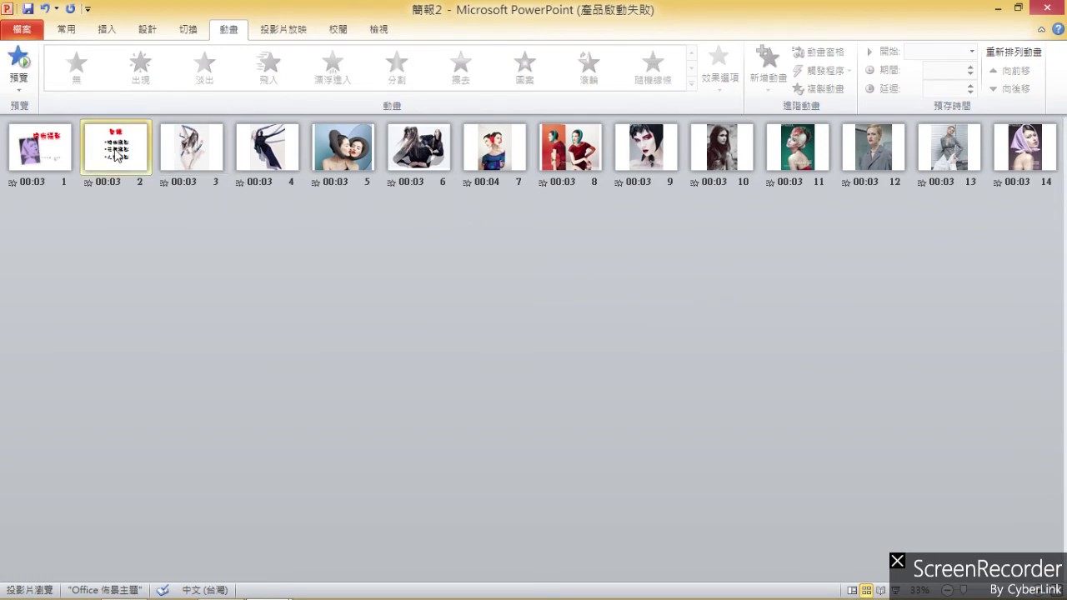
{"action": "left_click_drag", "start_coordinate": [6, 154], "coordinate": [6, 152]}
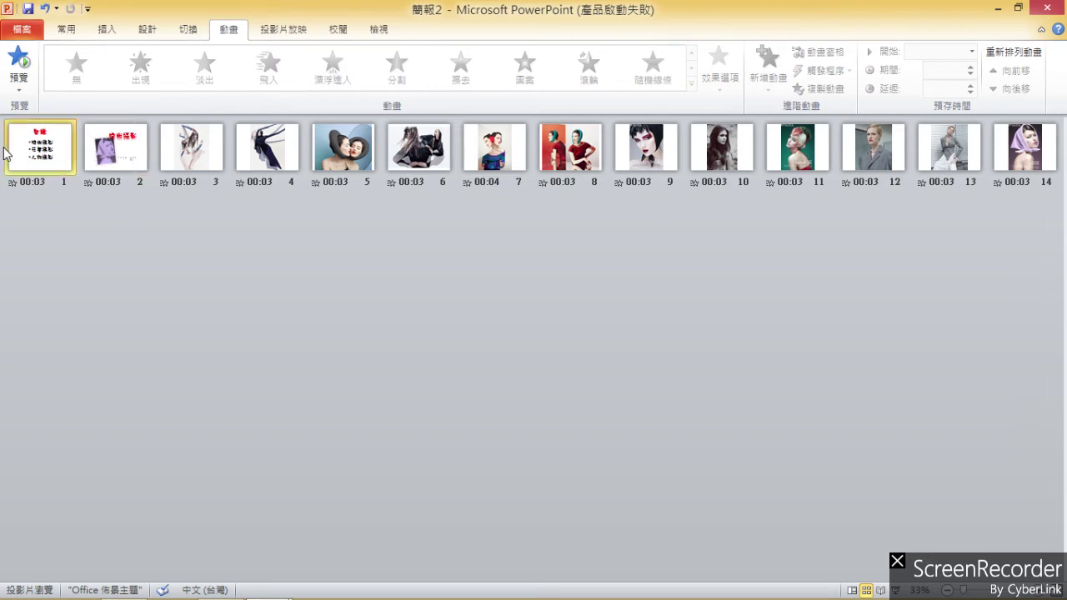
{"action": "left_click", "coordinate": [111, 161]}
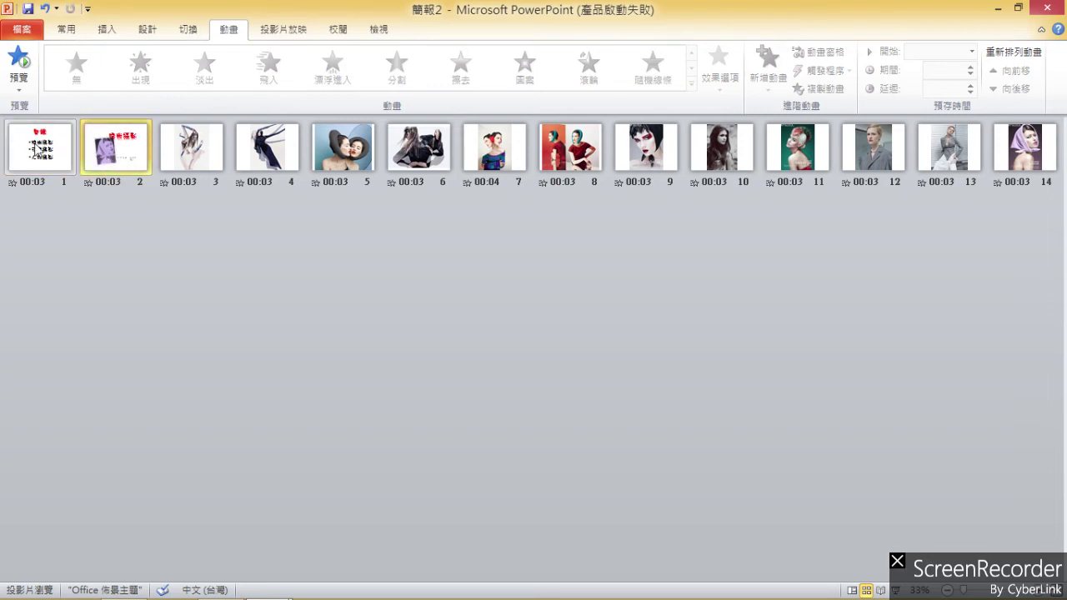
- Save the presentation as 攝影專輯.pptx in the Desktop's 製作影片 folder
{"action": "left_click", "coordinate": [25, 32]}
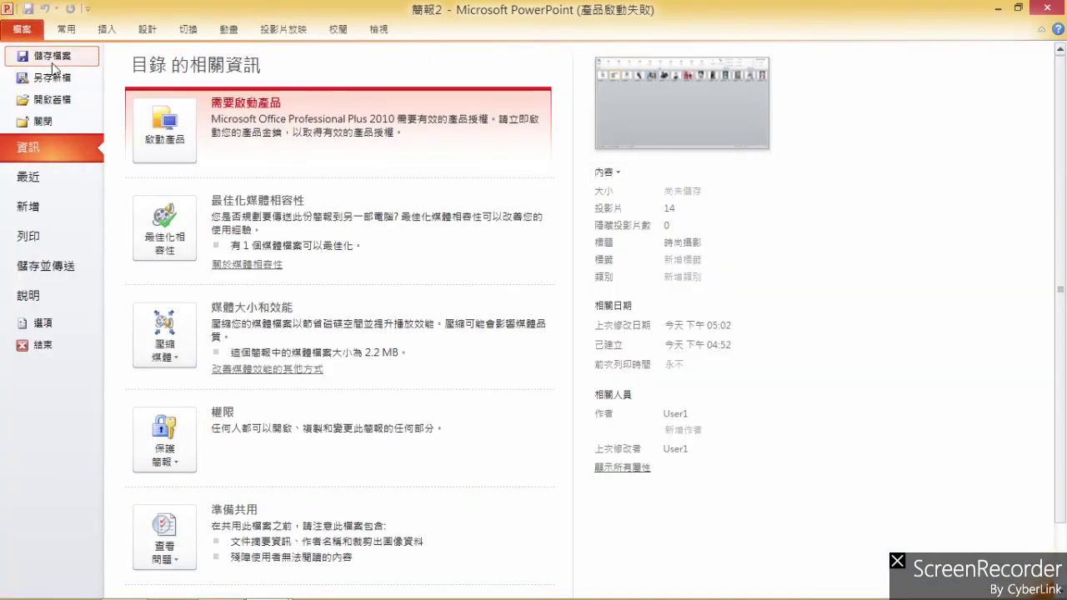
{"action": "left_click", "coordinate": [53, 57]}
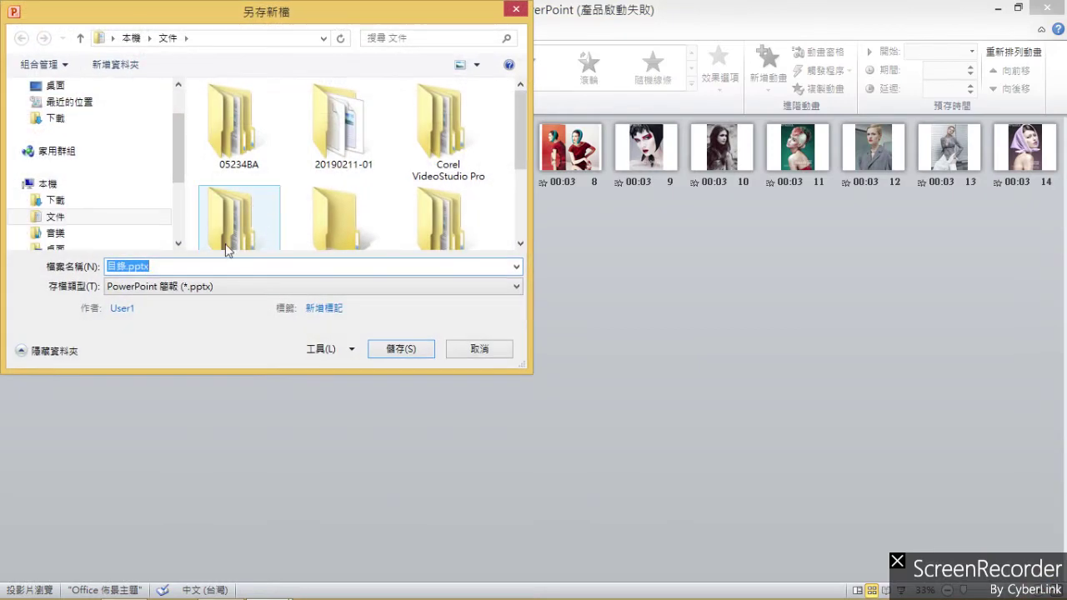
{"action": "left_click", "coordinate": [121, 265]}
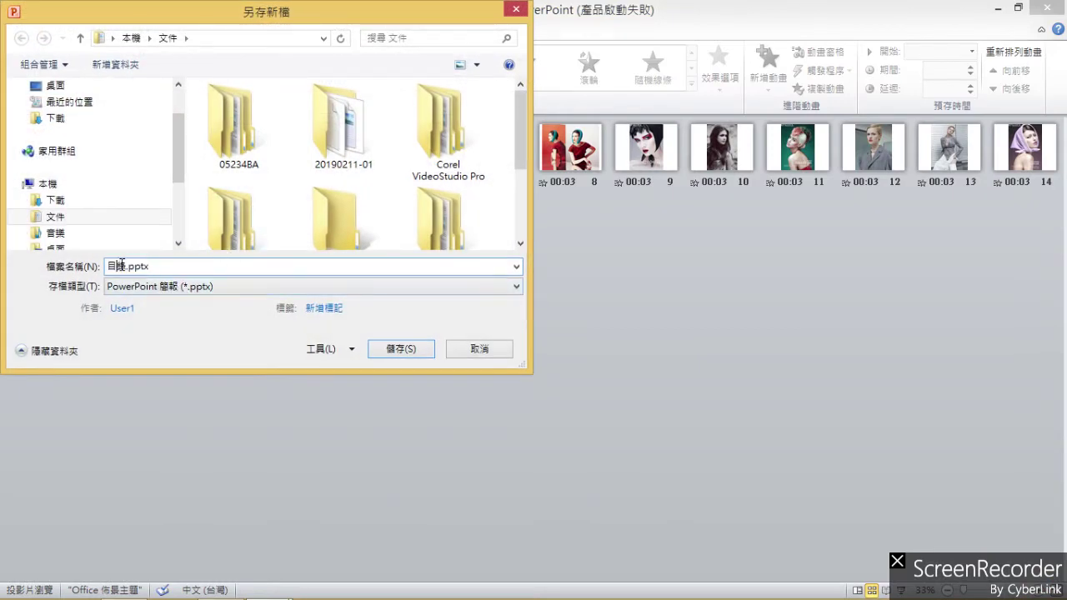
{"action": "left_click_drag", "start_coordinate": [111, 265], "coordinate": [132, 268]}
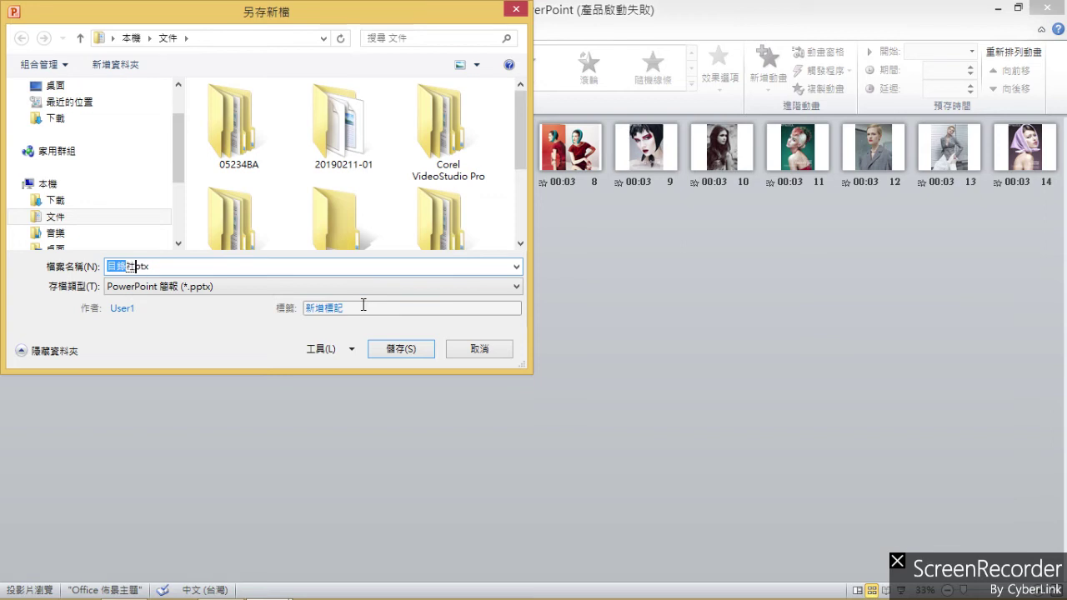
{"action": "type", "text": "攝影專輯"}
{"action": "key", "text": "Return"}
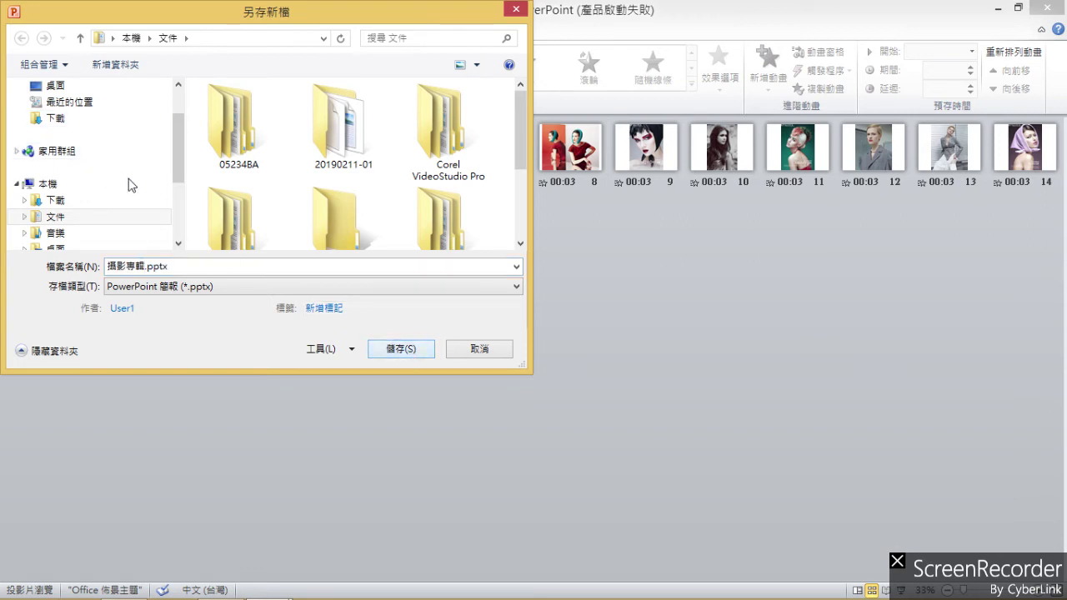
{"action": "left_click_drag", "start_coordinate": [177, 156], "coordinate": [181, 139]}
{"action": "left_click", "coordinate": [55, 142]}
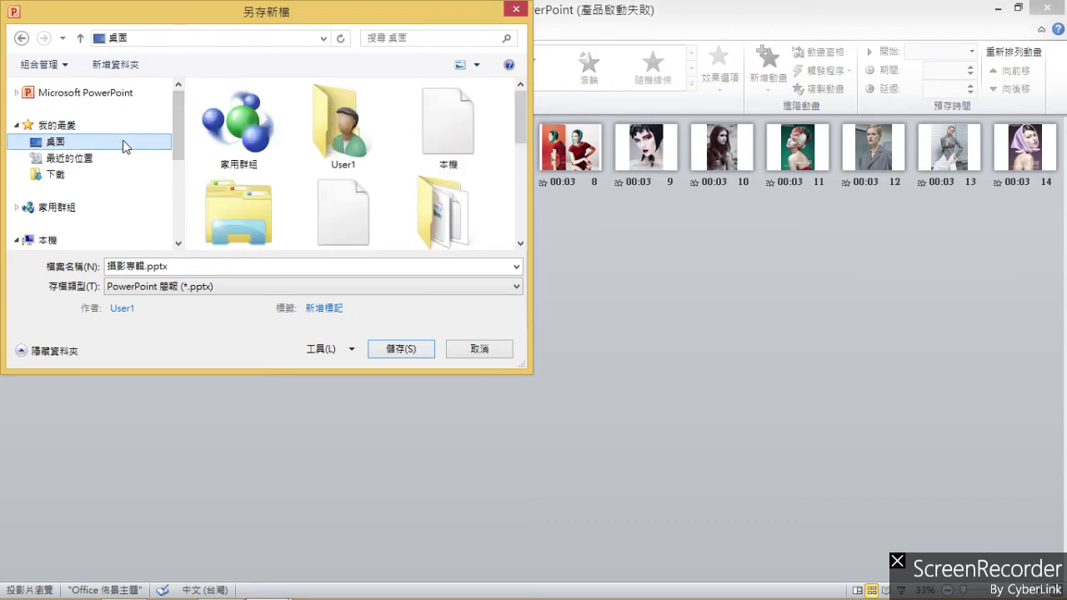
{"action": "left_click_drag", "start_coordinate": [519, 142], "coordinate": [511, 192]}
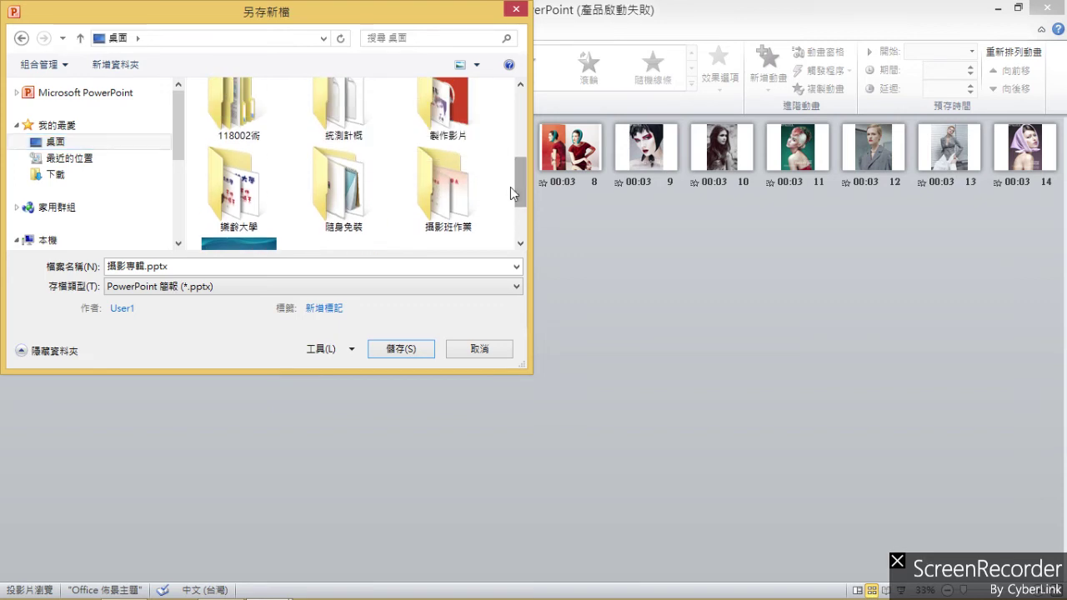
{"action": "double_click", "coordinate": [447, 108]}
{"action": "left_click", "coordinate": [397, 345]}
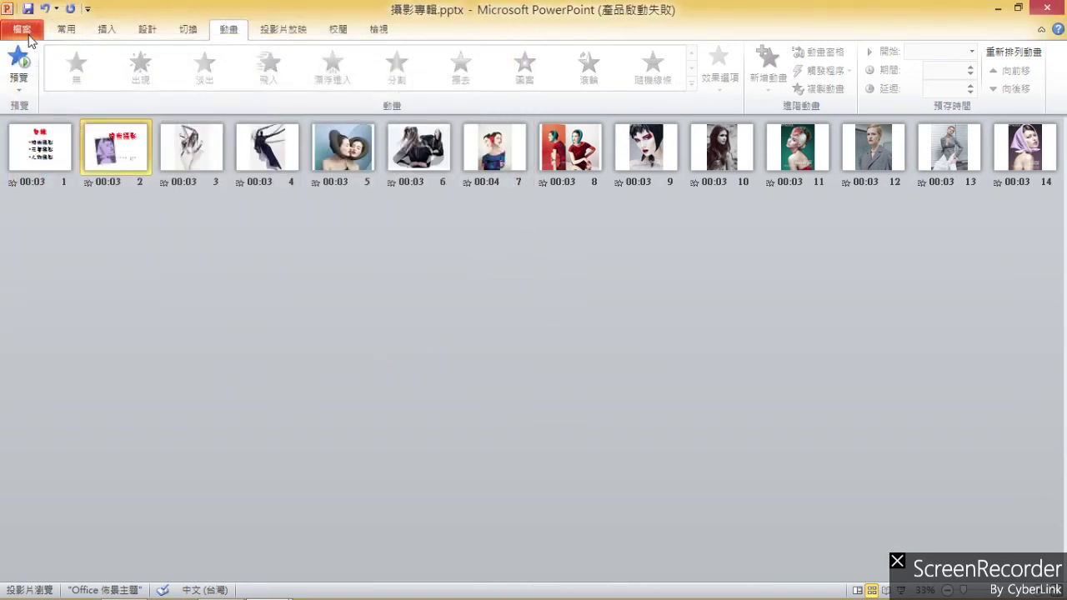
- Save a copy as Windows Media Video 攝影專輯.wmv, then minimize the album window
{"action": "left_click", "coordinate": [23, 31]}
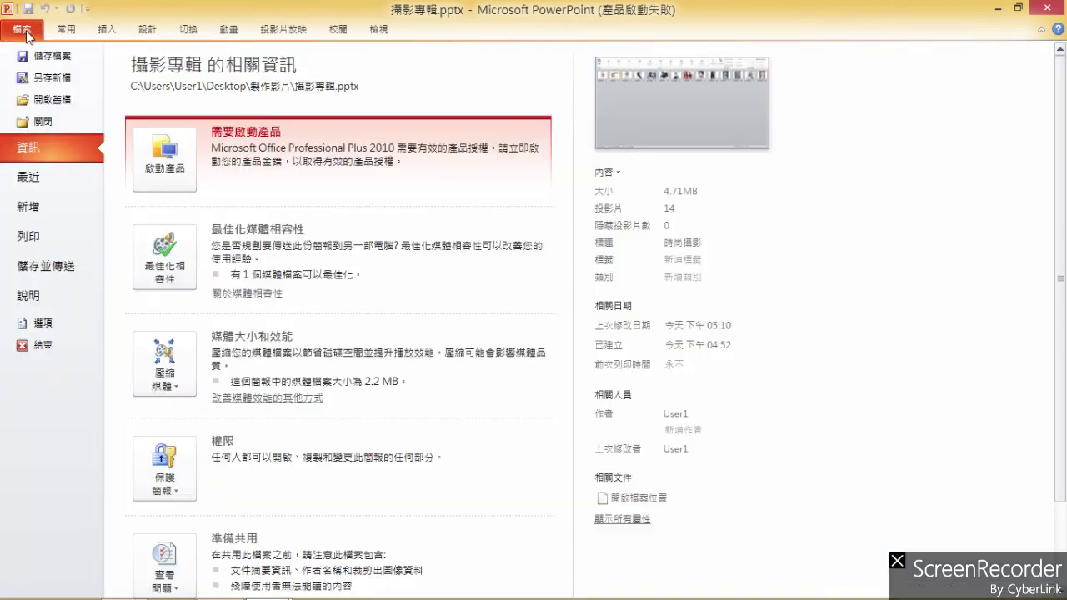
{"action": "left_click", "coordinate": [36, 79]}
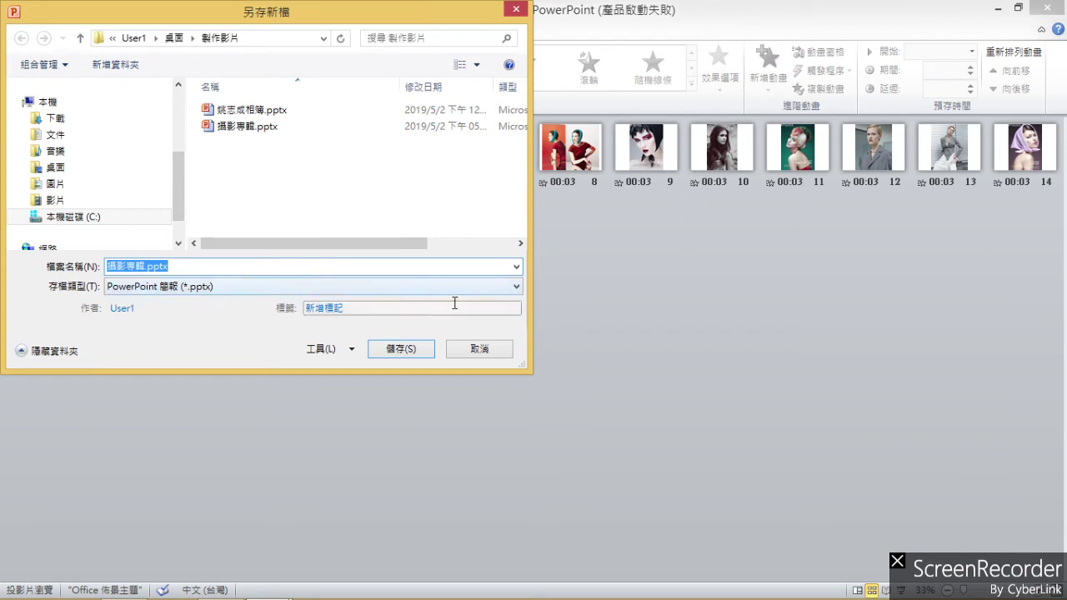
{"action": "left_click", "coordinate": [514, 290]}
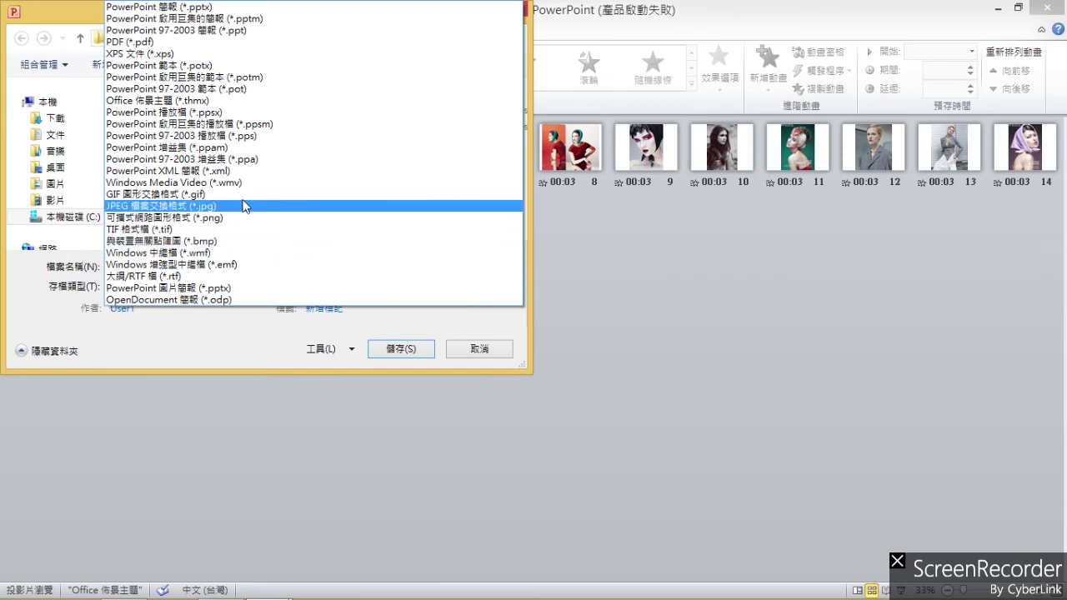
{"action": "left_click", "coordinate": [162, 185]}
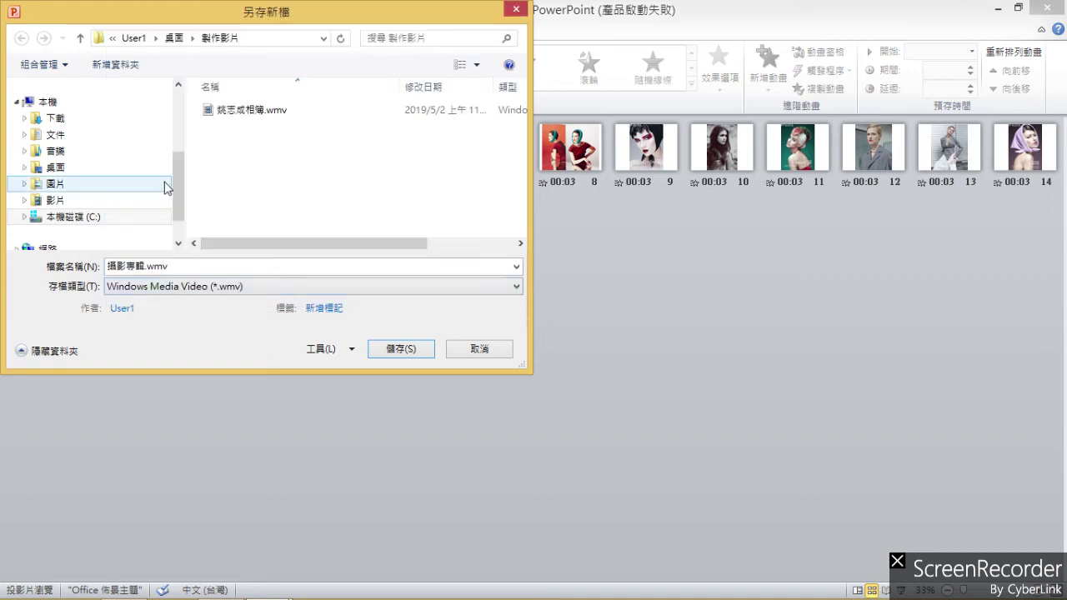
{"action": "left_click", "coordinate": [398, 350]}
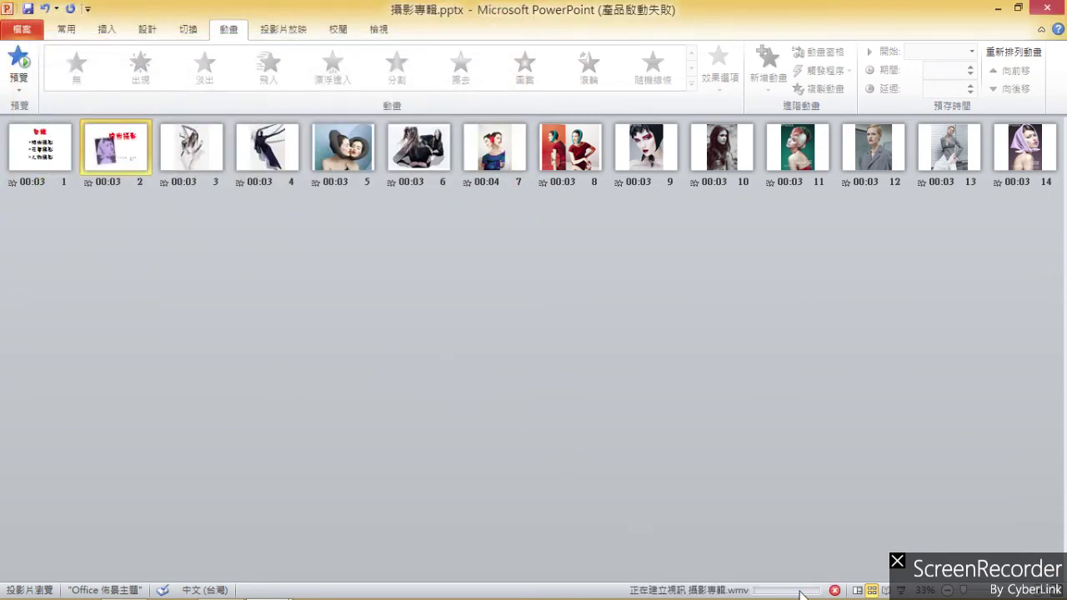
{"action": "mouse_move", "coordinate": [791, 597]}
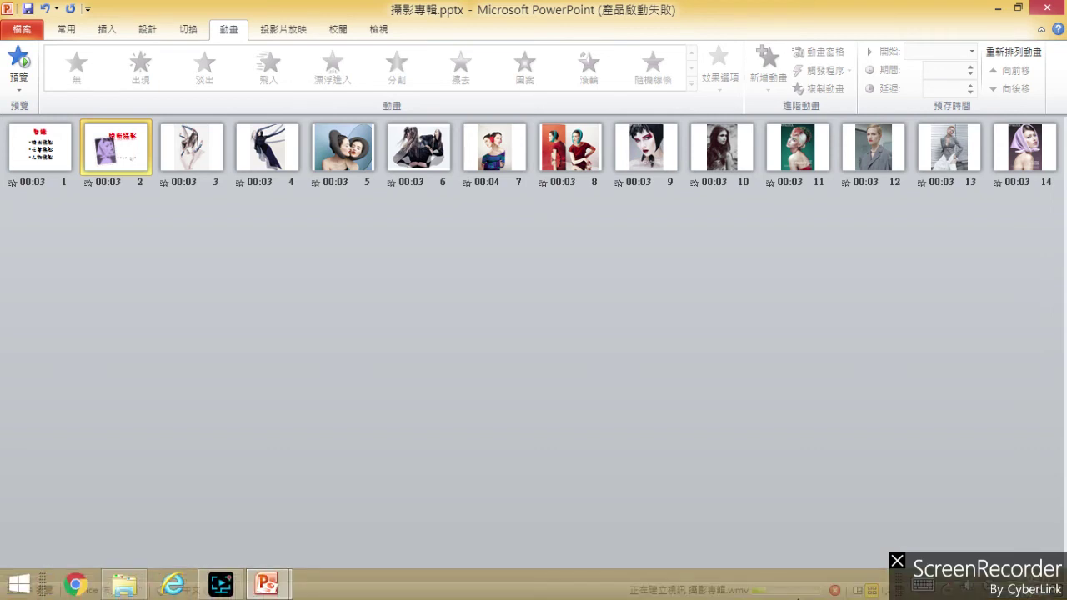
{"action": "left_click", "coordinate": [1000, 8]}
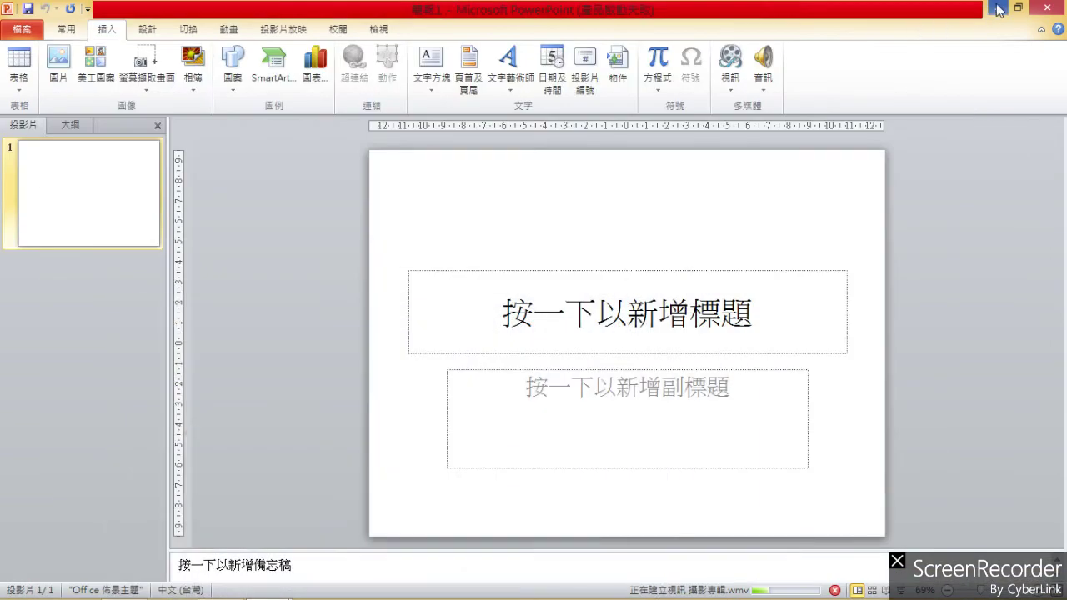
- Try playing 攝影專輯.wmv from the folder and dismiss the file-in-use error
{"action": "left_click", "coordinate": [1000, 8]}
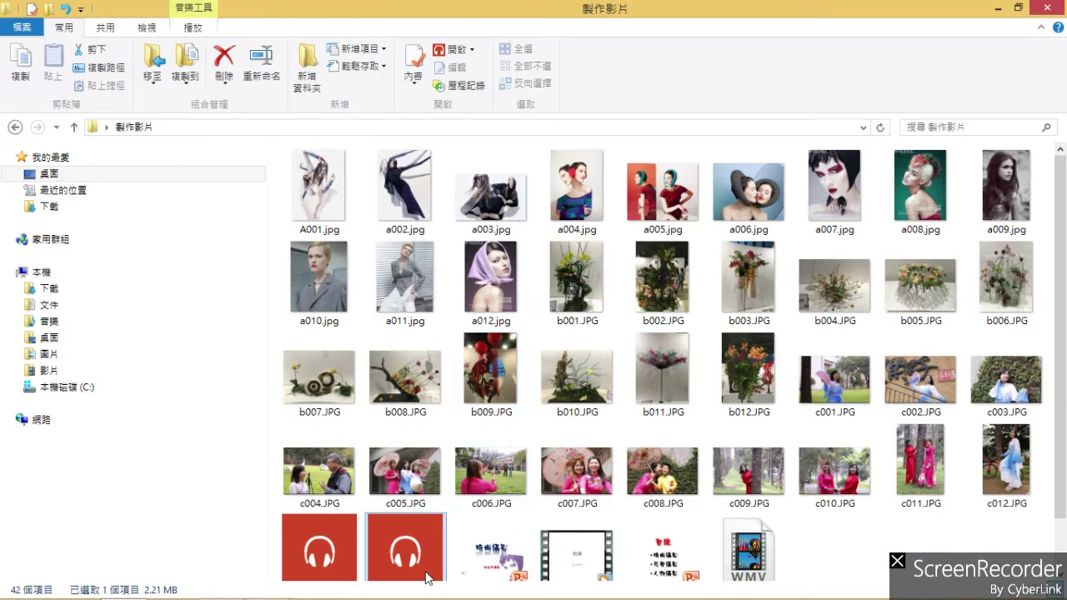
{"action": "scroll", "coordinate": [1056, 399], "scroll_direction": "down", "scroll_amount": 1}
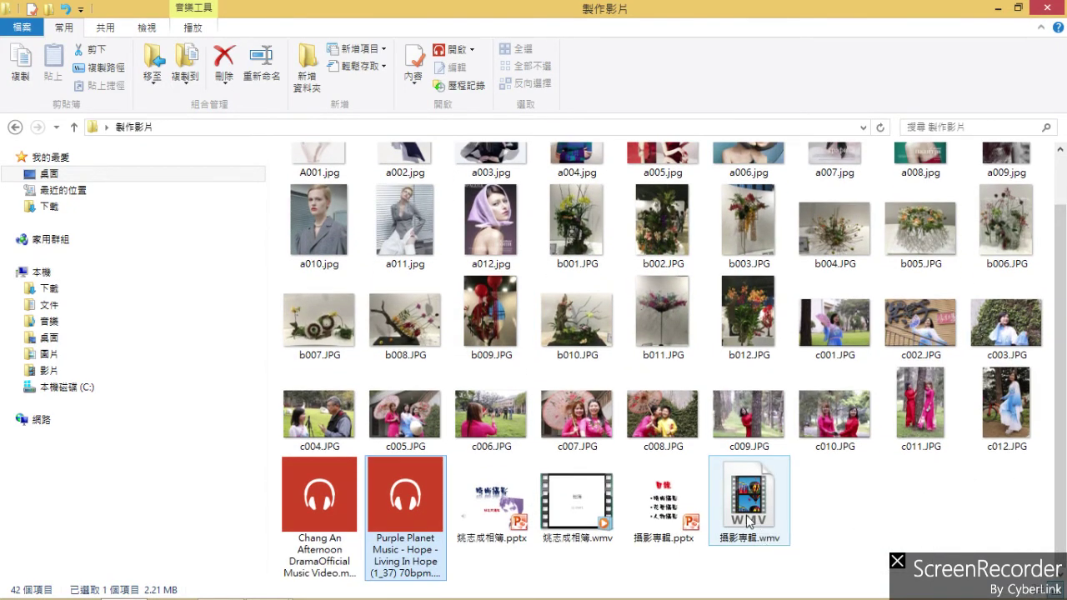
{"action": "left_click", "coordinate": [747, 520]}
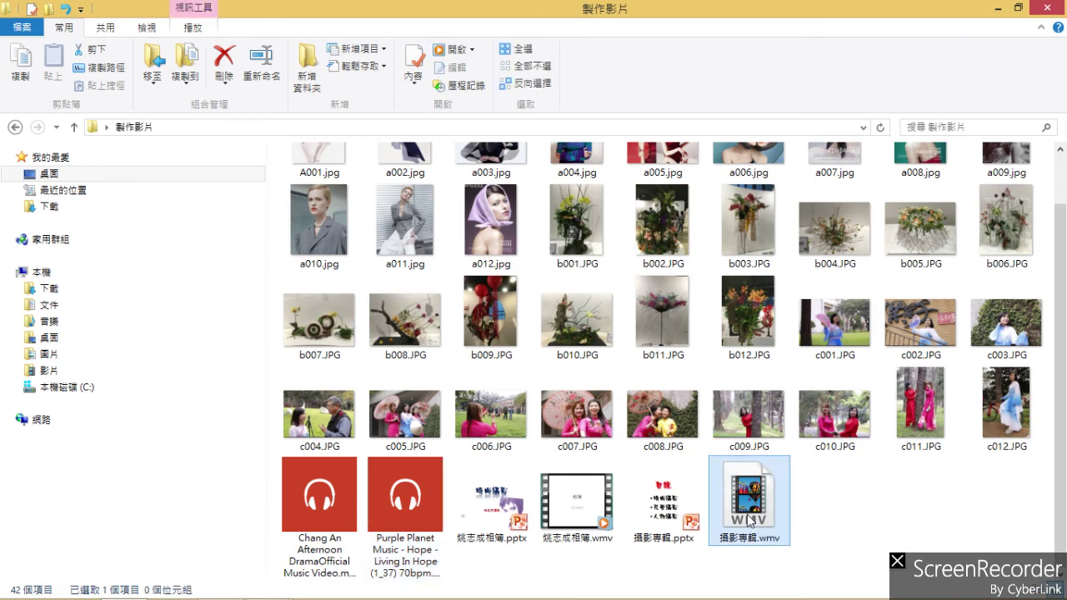
{"action": "double_click", "coordinate": [748, 520]}
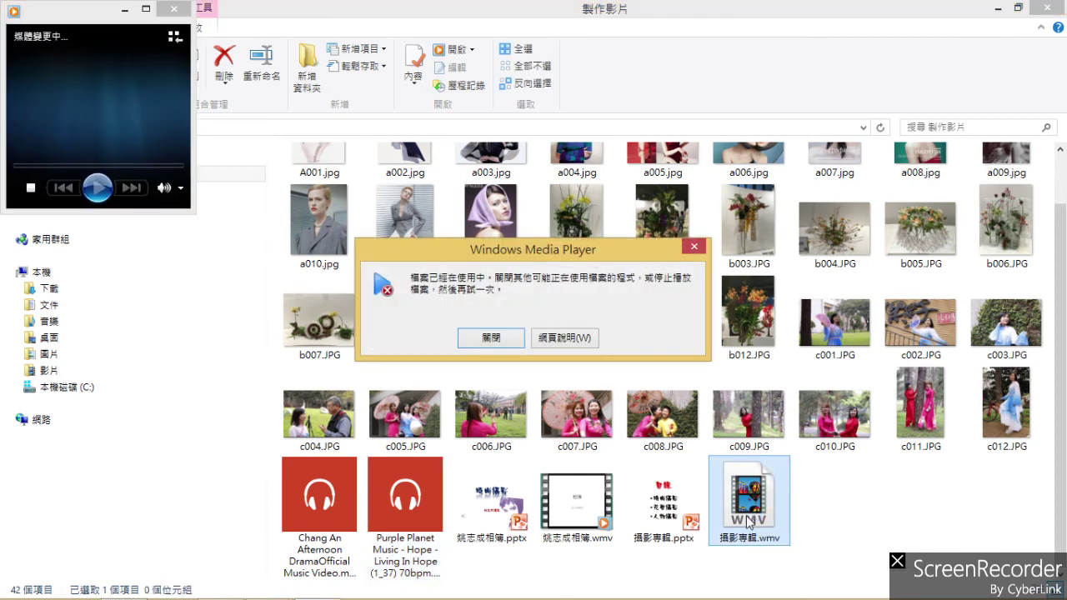
{"action": "left_click", "coordinate": [491, 339]}
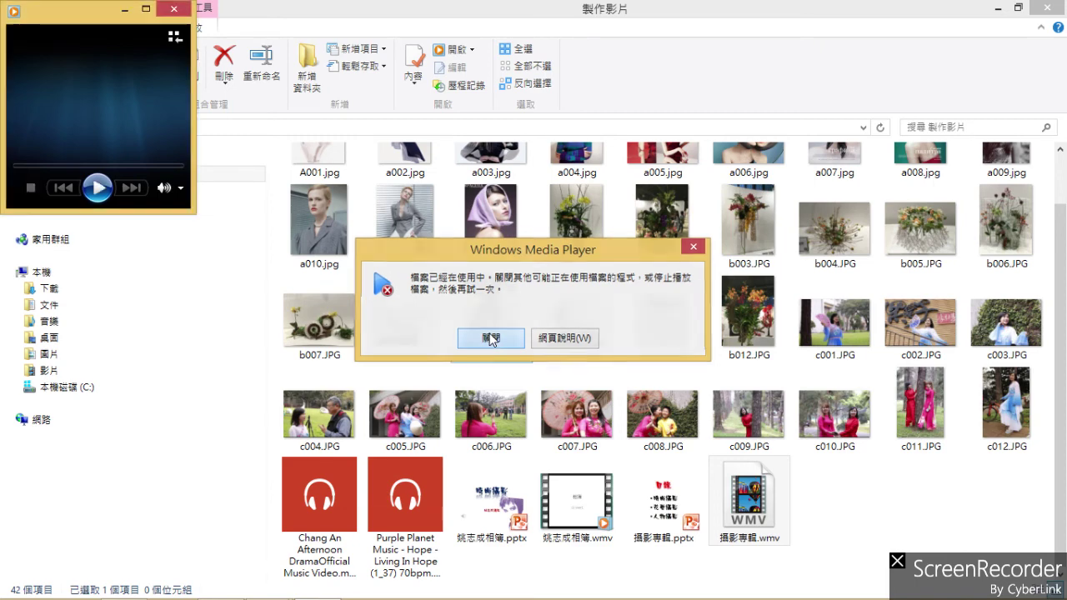
{"action": "right_click", "coordinate": [578, 504]}
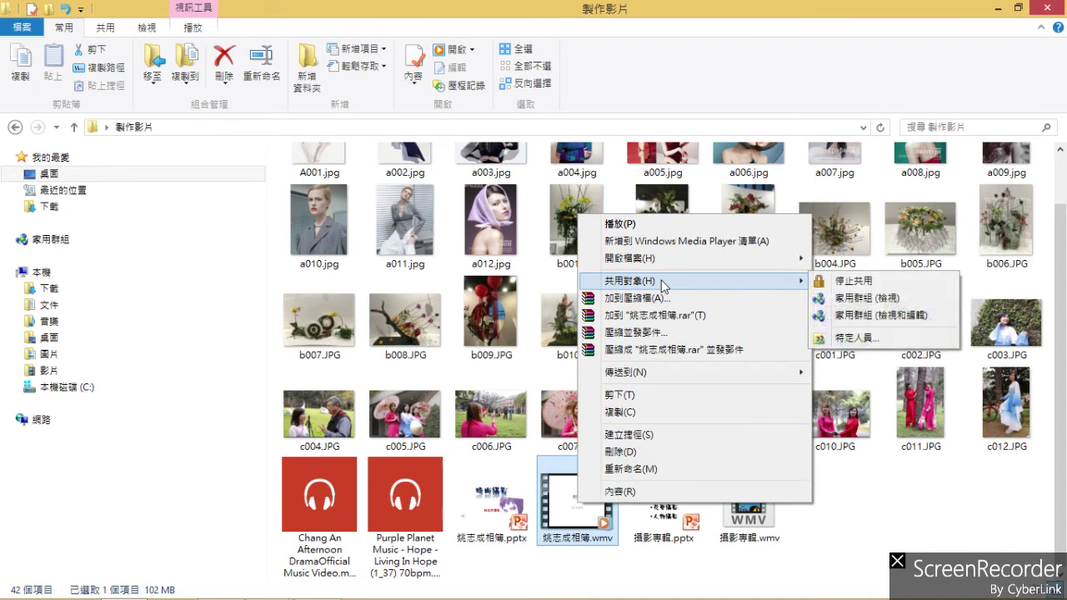
{"action": "left_click", "coordinate": [664, 227]}
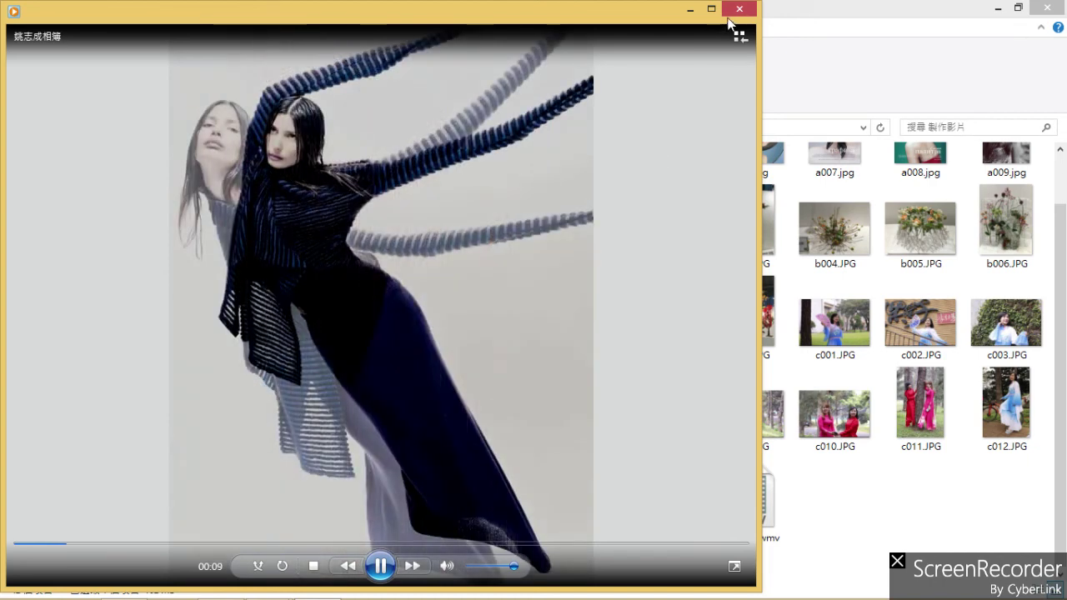
{"action": "left_click", "coordinate": [738, 12]}
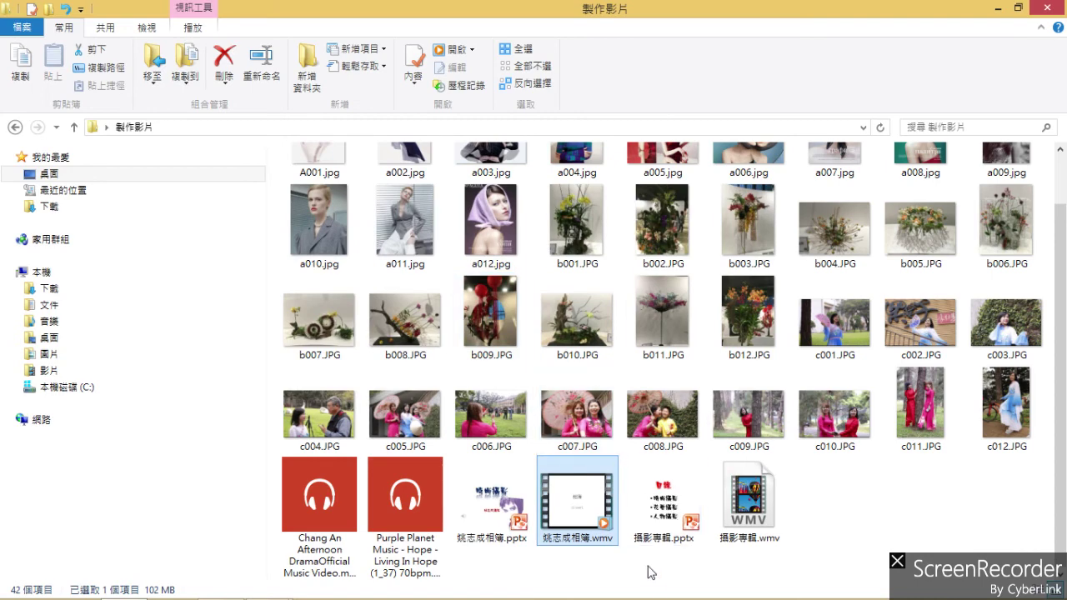
- Restore the blank 簡報1 PowerPoint window from its taskbar preview
{"action": "mouse_move", "coordinate": [472, 599]}
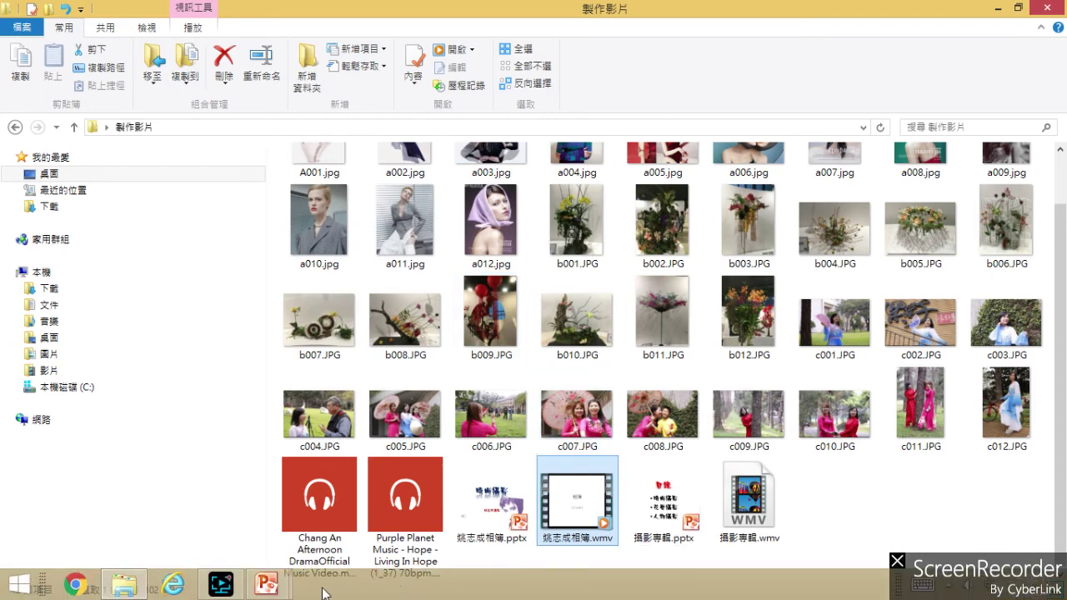
{"action": "mouse_move", "coordinate": [267, 586]}
{"action": "left_click", "coordinate": [222, 516]}
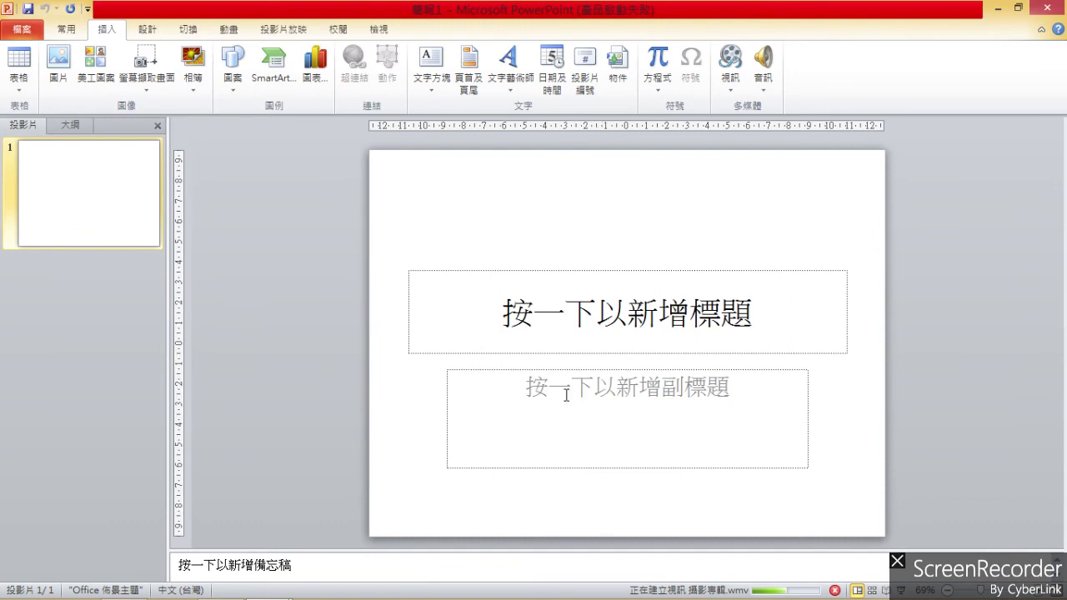
- Launch Google Chrome from the taskbar
{"action": "mouse_move", "coordinate": [567, 598]}
{"action": "mouse_move", "coordinate": [275, 597]}
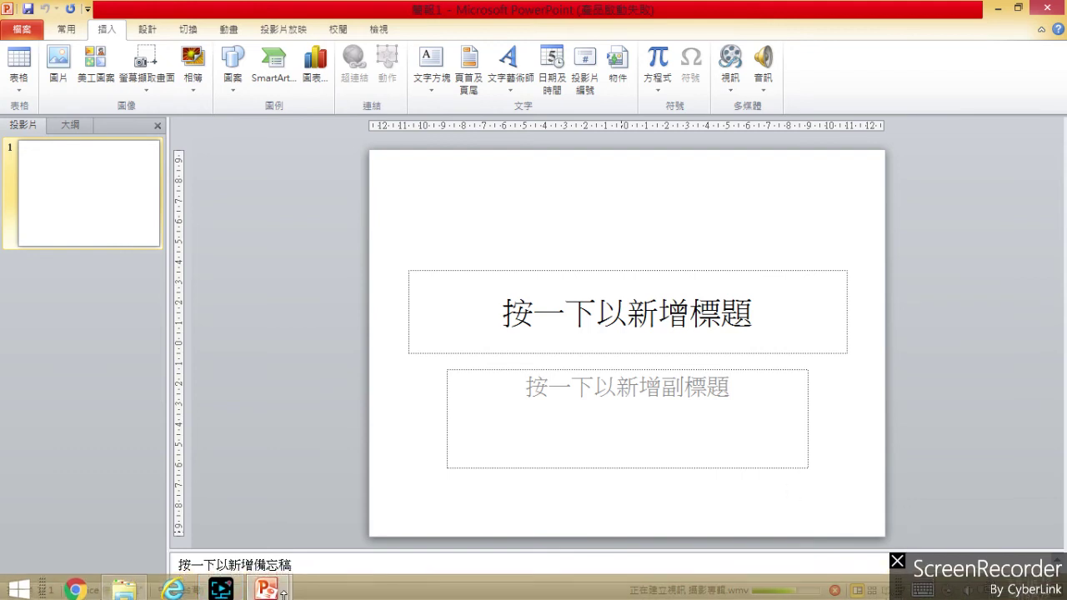
{"action": "left_click", "coordinate": [87, 575]}
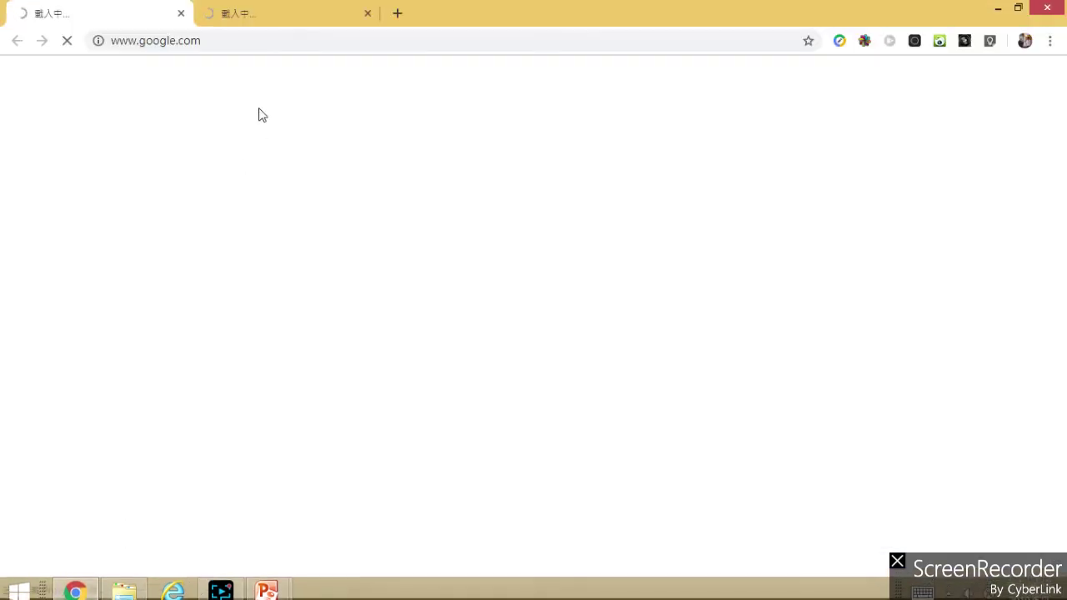
- Search Google for 'purple planet music tense' and open the Purple Planet Tense page
{"action": "left_click", "coordinate": [368, 13]}
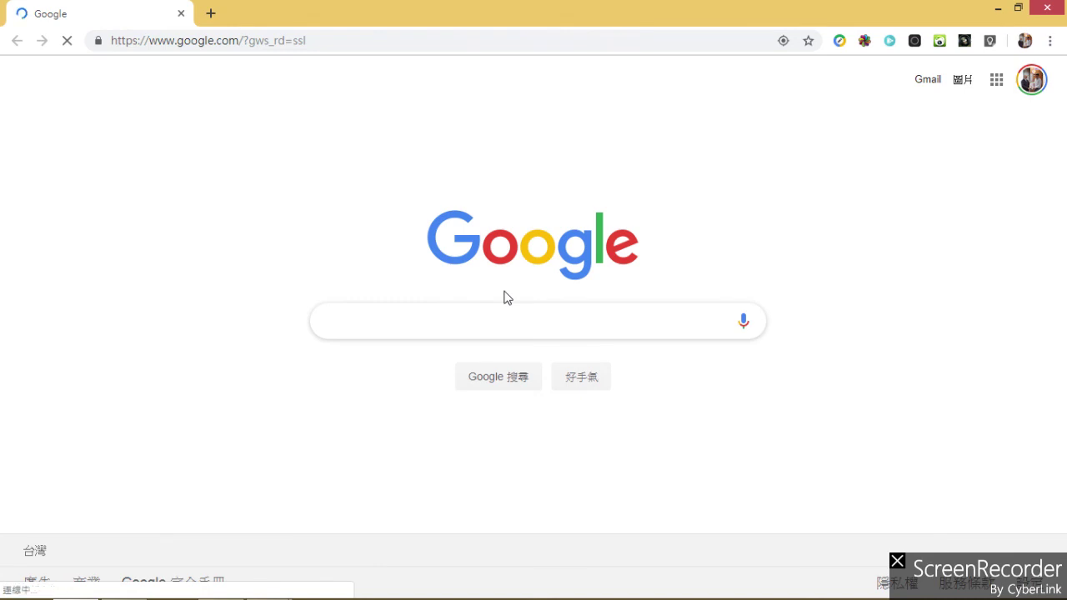
{"action": "type", "text": "ㄧㄣ"}
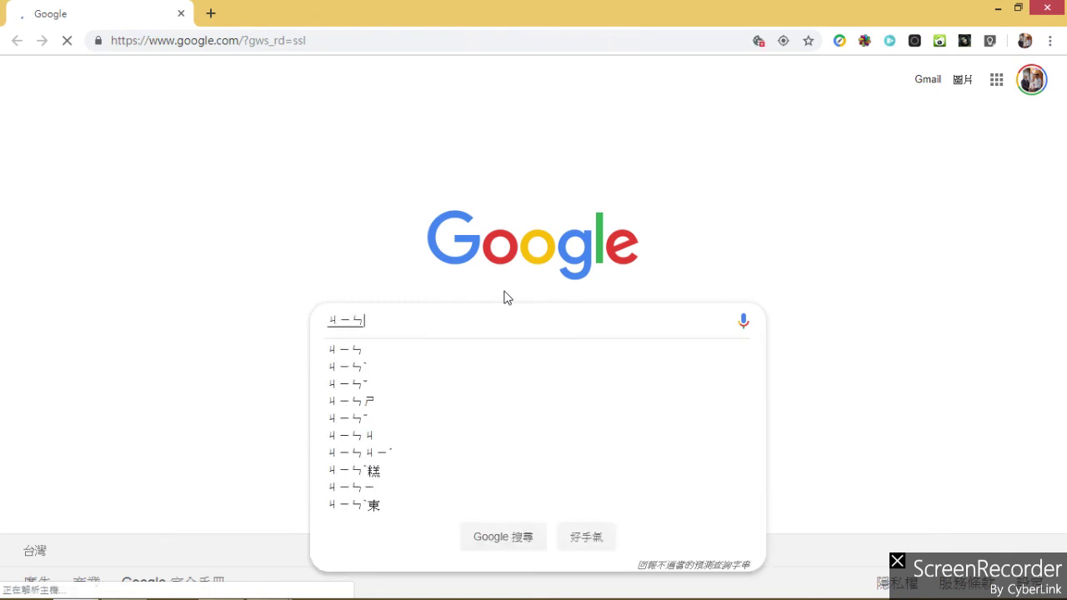
{"action": "key", "text": "Escape"}
{"action": "type", "text": "pu"}
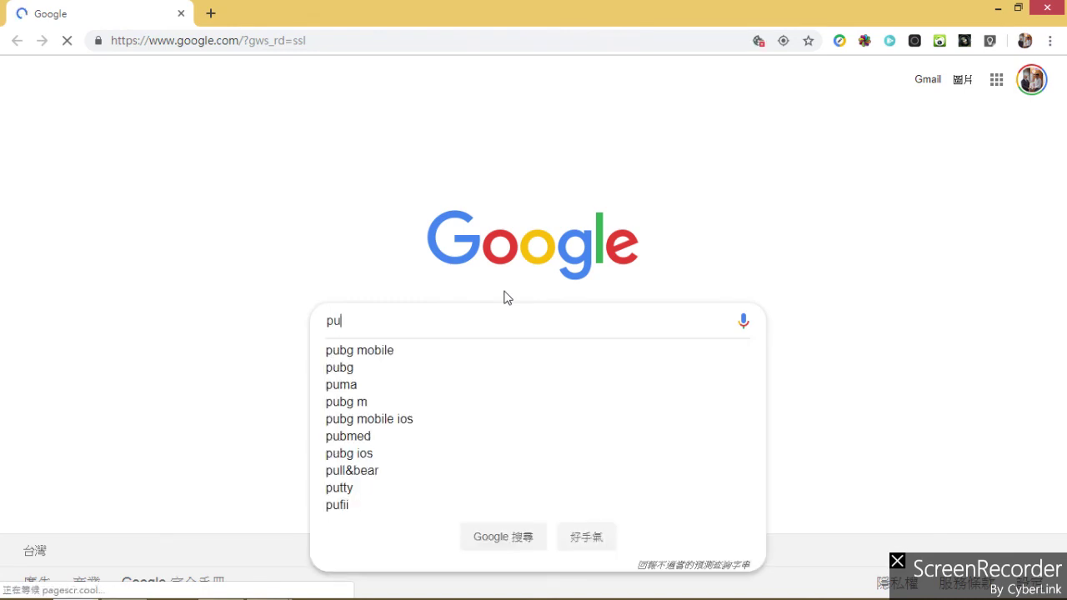
{"action": "type", "text": "rple pla"}
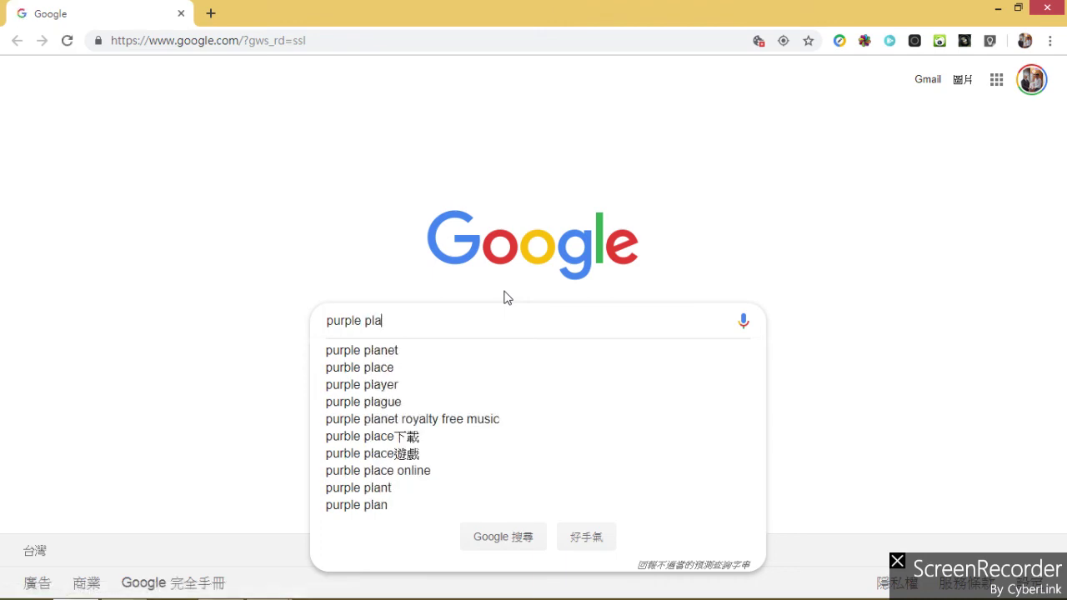
{"action": "type", "text": "net"}
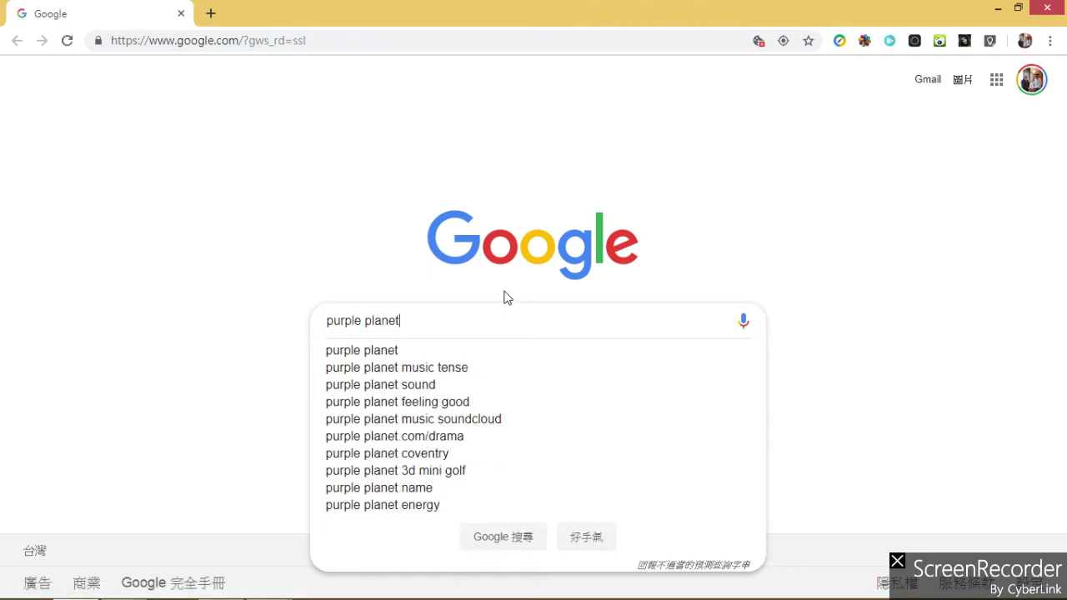
{"action": "left_click", "coordinate": [399, 368]}
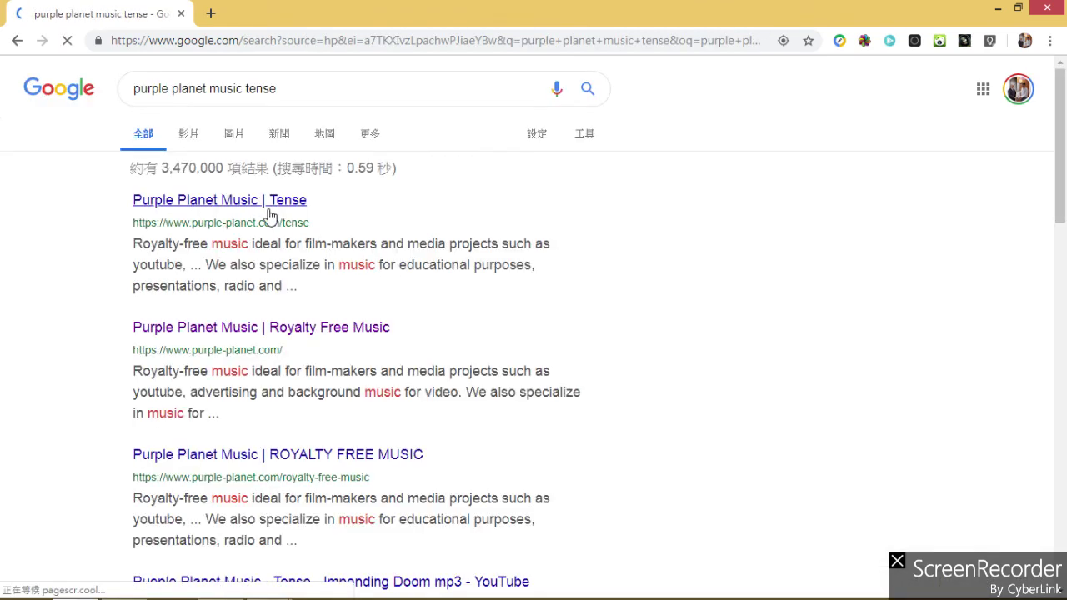
{"action": "left_click", "coordinate": [261, 204]}
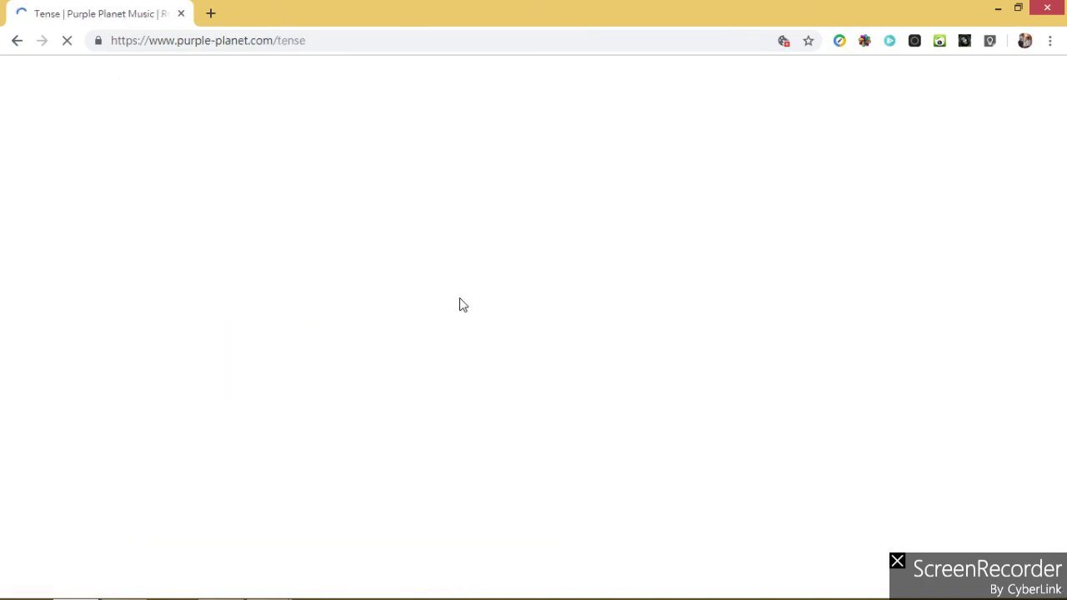
- Preview and pause the Deadlock track, then open a new blank browser tab
{"action": "scroll", "coordinate": [447, 353], "scroll_direction": "down", "scroll_amount": 5}
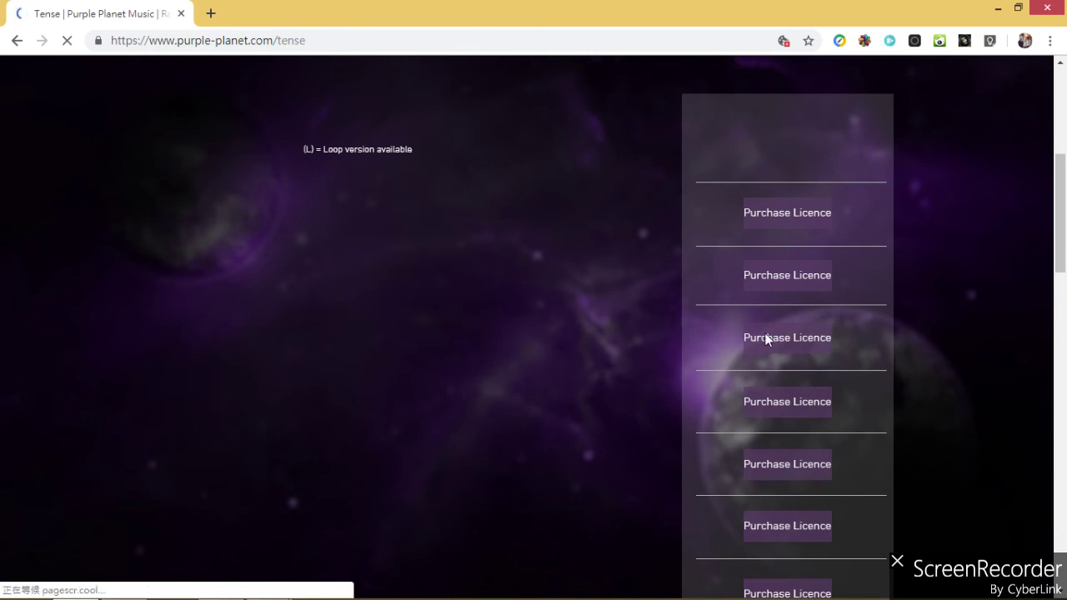
{"action": "scroll", "coordinate": [645, 302], "scroll_direction": "up", "scroll_amount": 4}
{"action": "scroll", "coordinate": [459, 290], "scroll_direction": "up", "scroll_amount": 1}
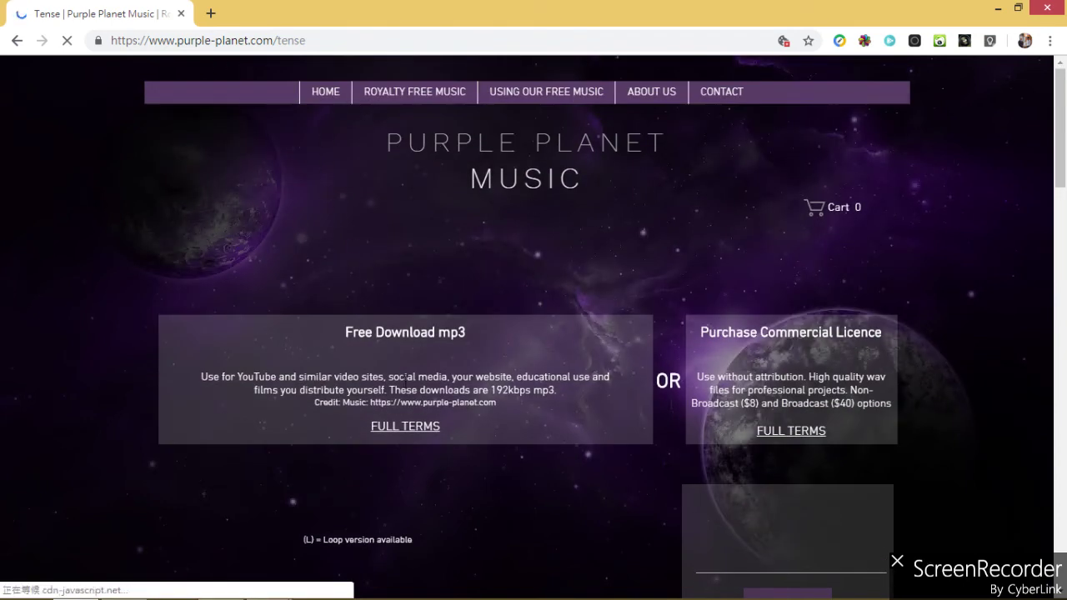
{"action": "scroll", "coordinate": [406, 352], "scroll_direction": "down", "scroll_amount": 3}
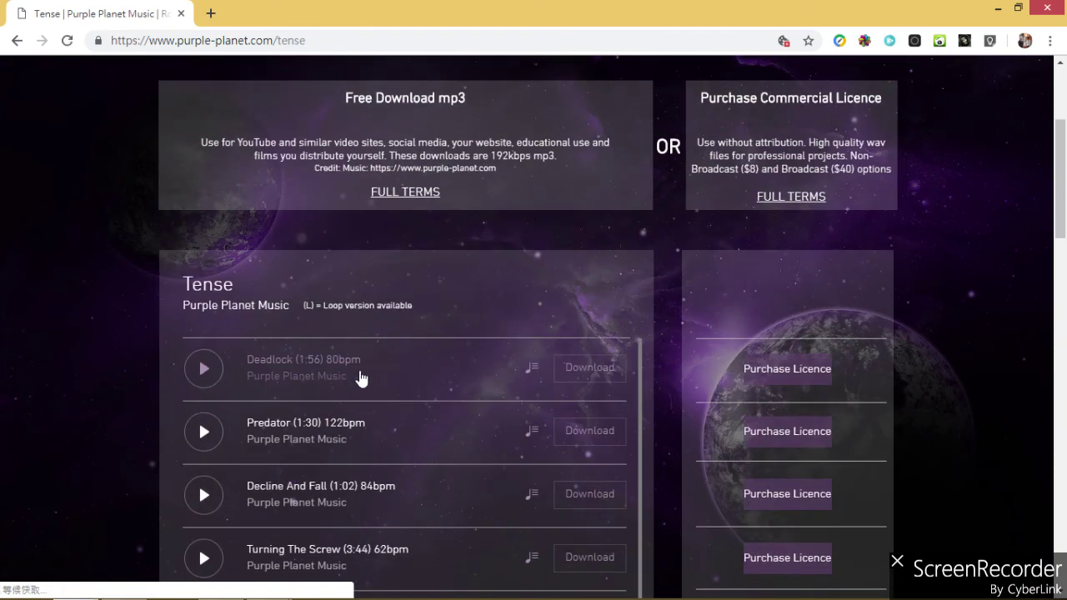
{"action": "left_click", "coordinate": [207, 372]}
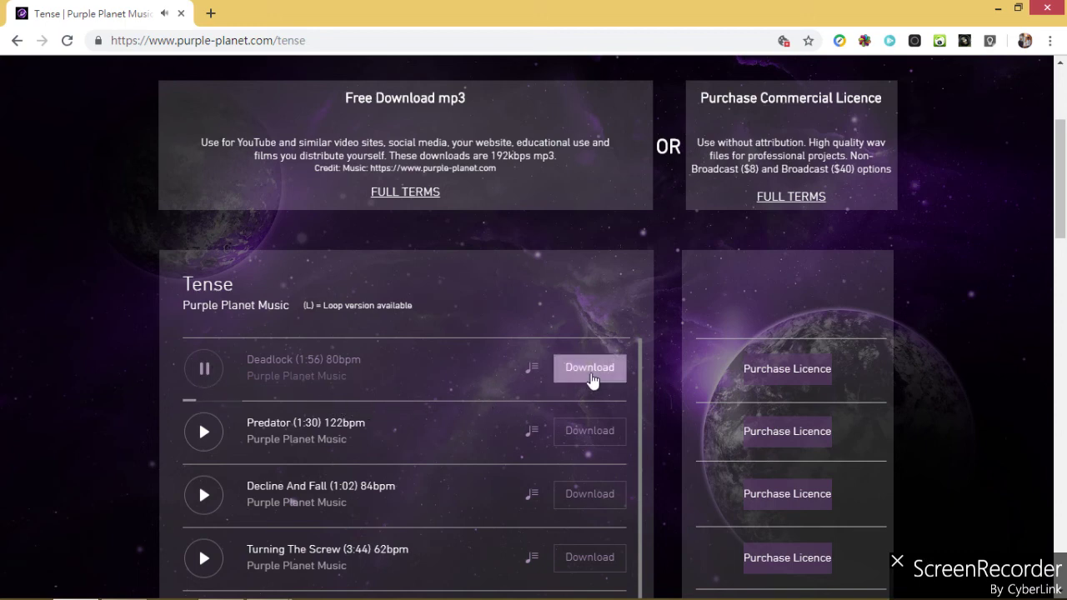
{"action": "left_click", "coordinate": [204, 369]}
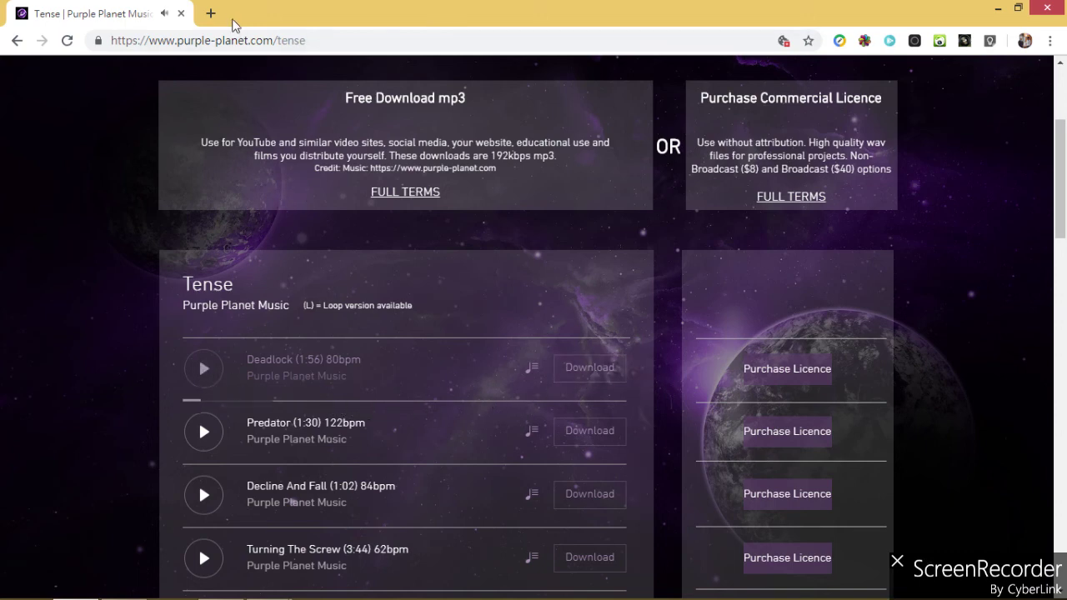
{"action": "left_click", "coordinate": [209, 13]}
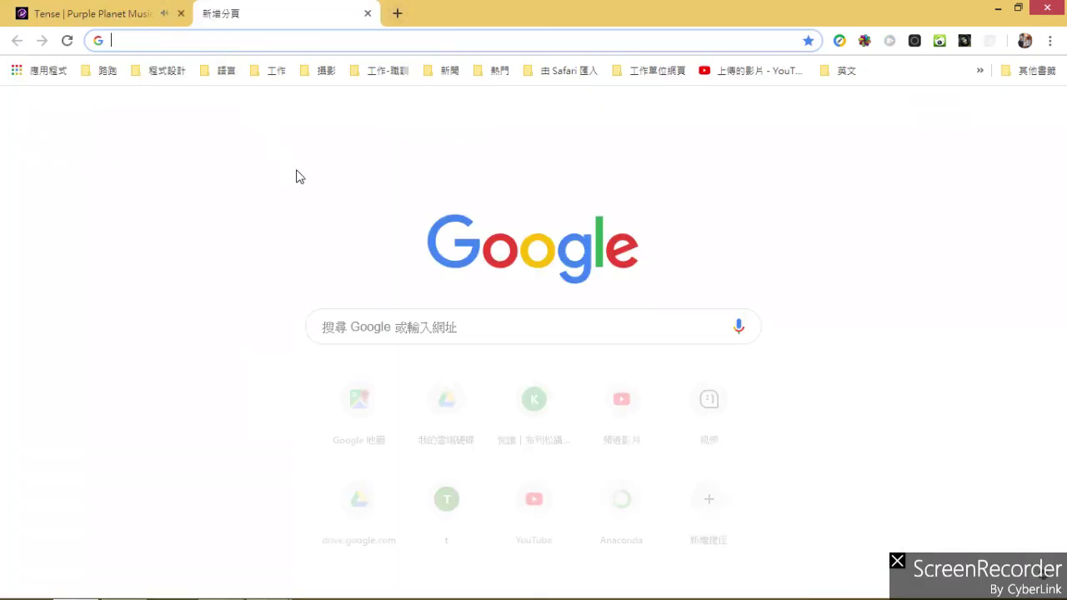